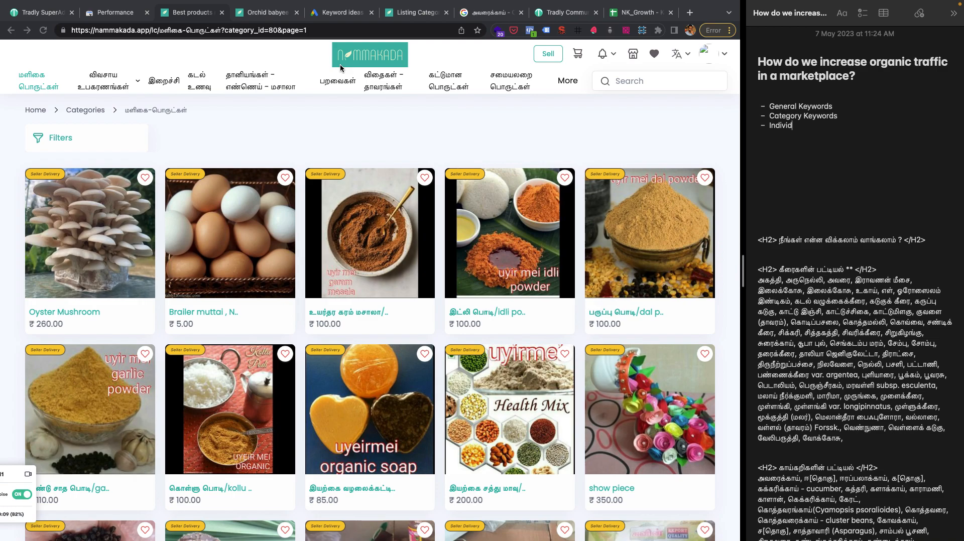
Open the Nammakada home page, then set the Search Console performance report's date range to the last 12 months.
click(354, 59)
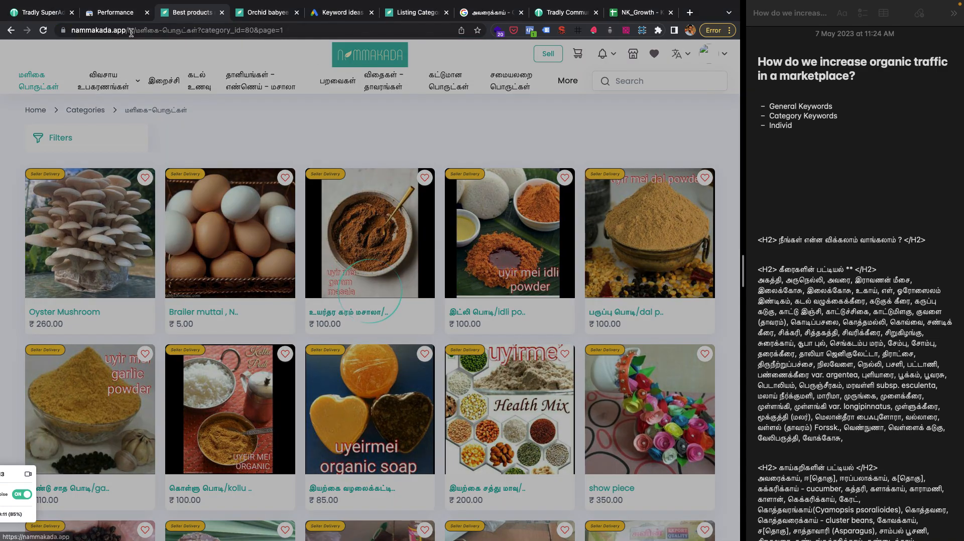
click(115, 12)
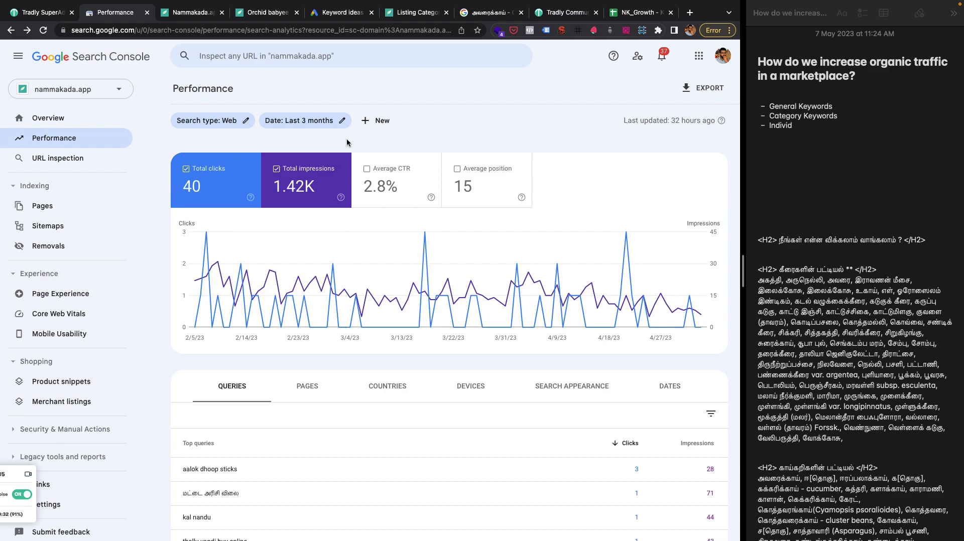
click(301, 121)
click(311, 323)
click(476, 437)
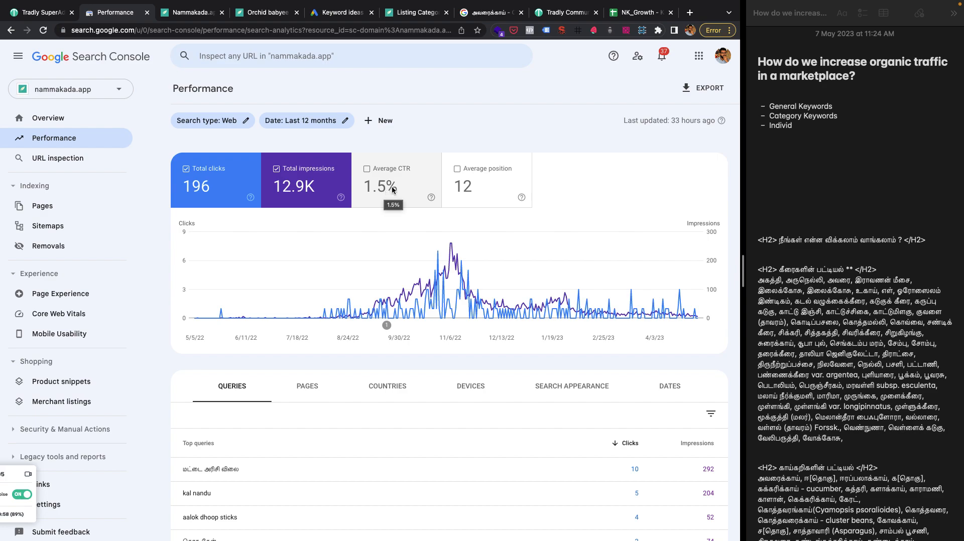
Look through the Google results for அவரைக்காய், then return to the Search Console performance report.
click(511, 15)
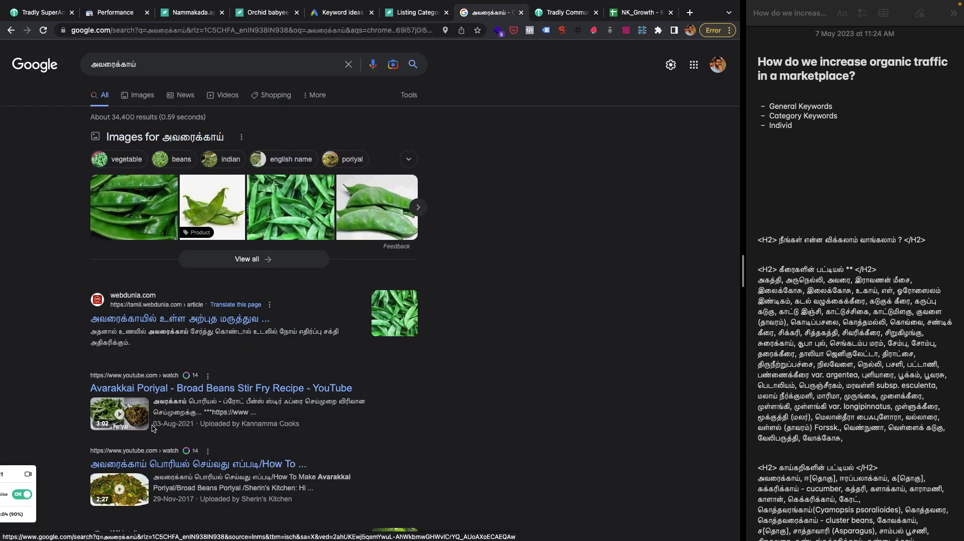
scroll(148, 432, down, 1)
scroll(145, 440, down, 1)
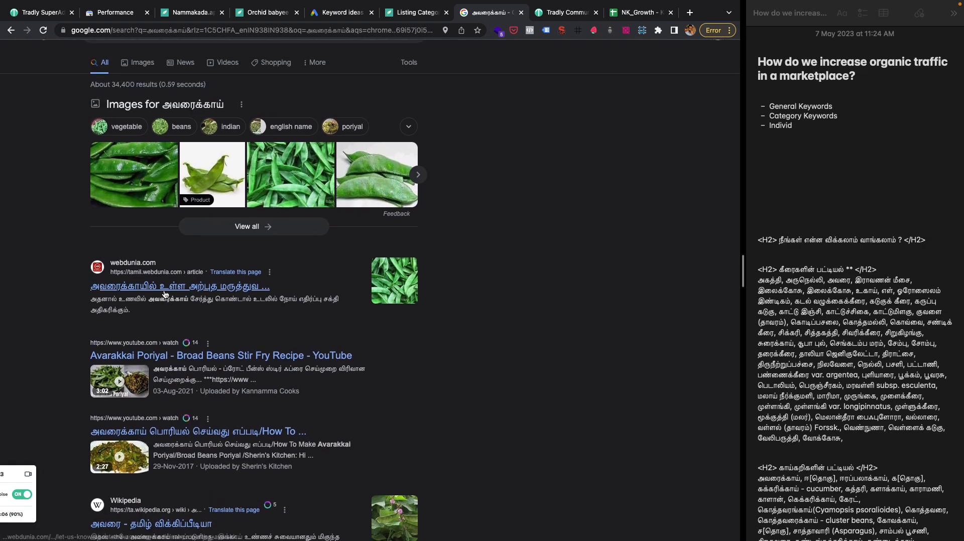
click(107, 12)
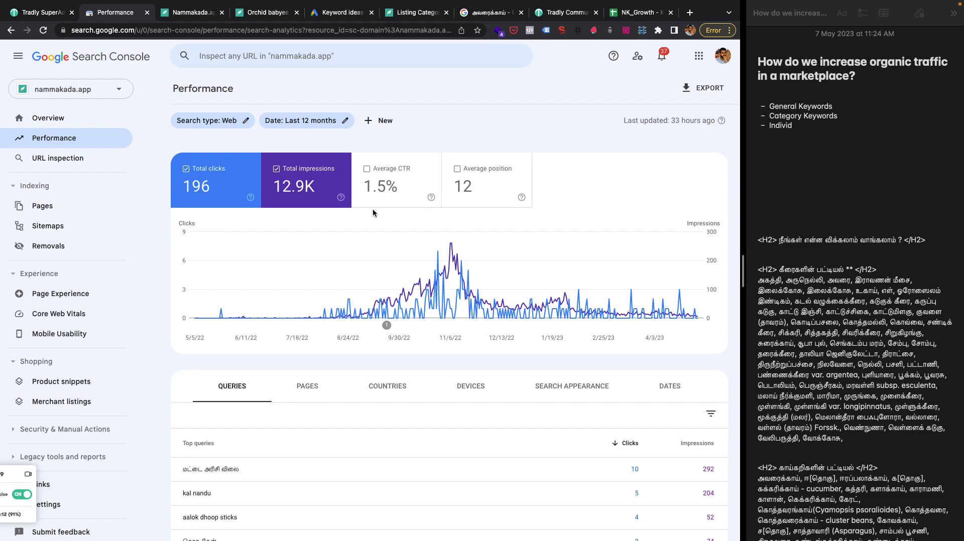
In the organic traffic note, add the bullet "Increase the impression (that increases the click ) (hoping the CTR)" below the keyword list.
click(818, 151)
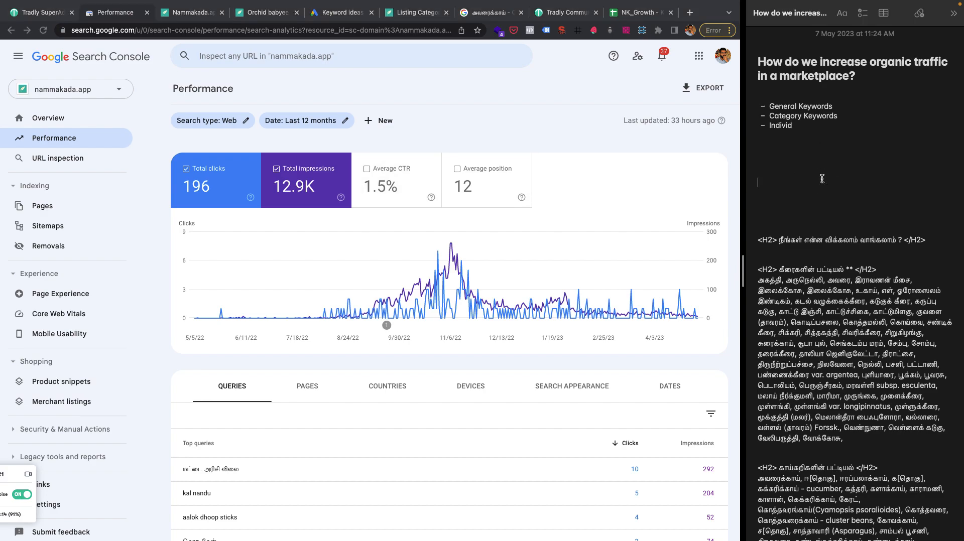
text(- )
text(Increase the impression (that)
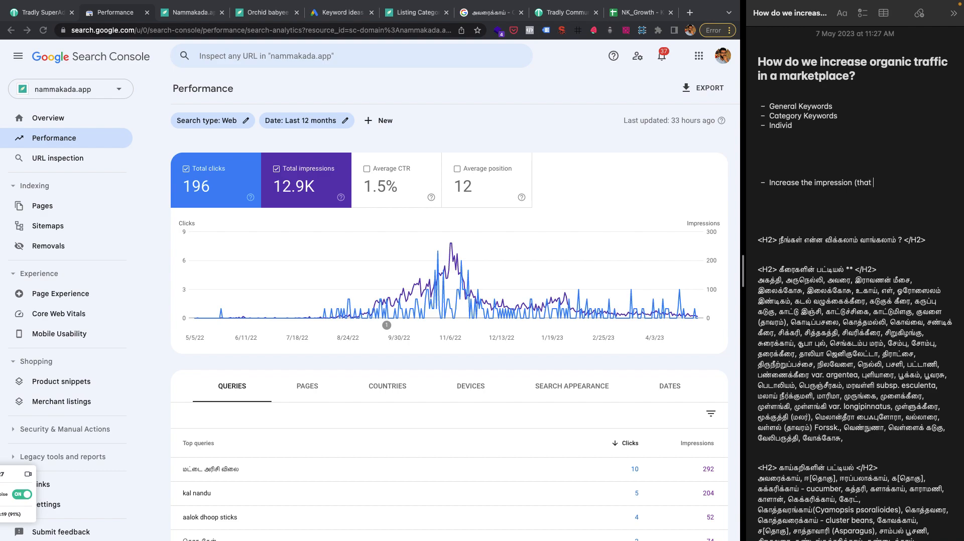
text( increases the click ) (hoping the C)
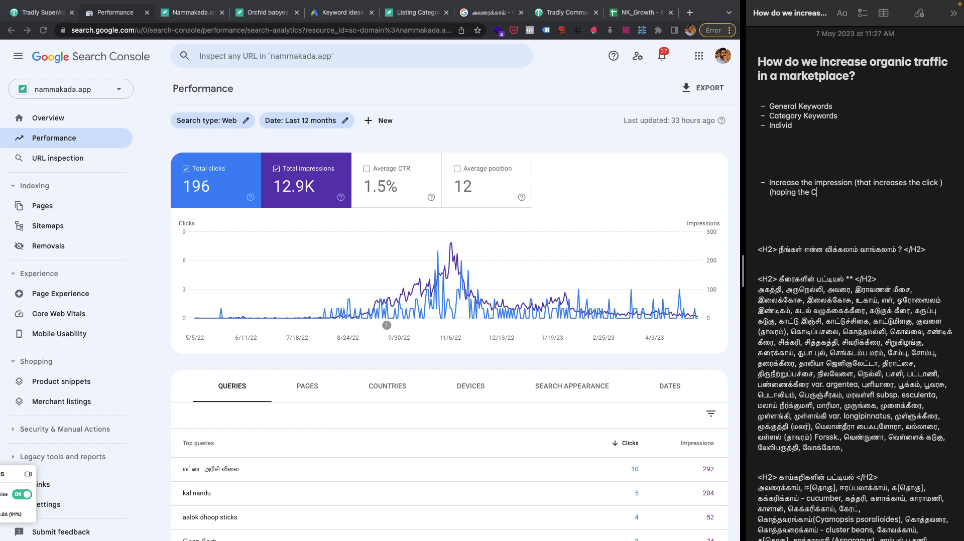
text(TR))
key(Return)
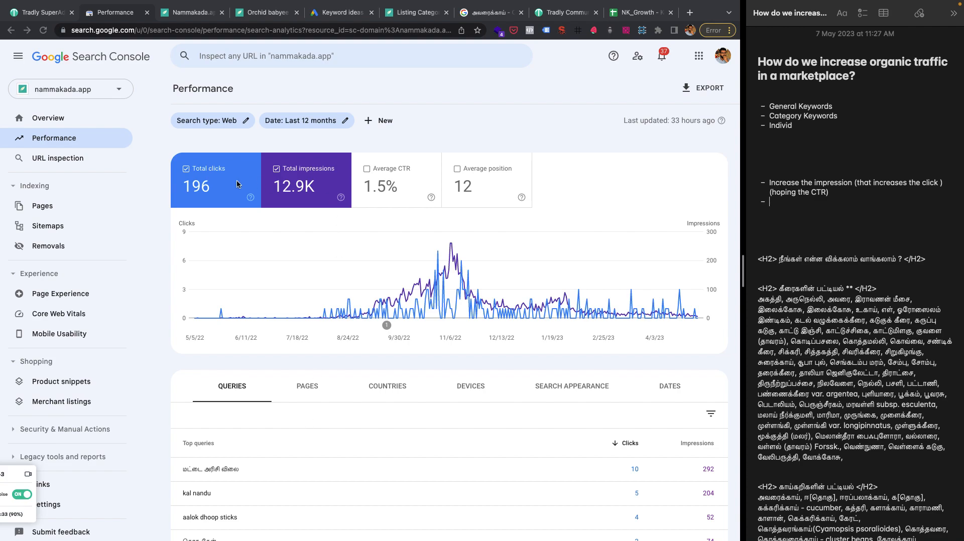
Add a second bullet reading "Increasing the CTR" under the impression bullet in the note.
scroll(287, 338, down, 2)
scroll(306, 220, up, 2)
text(Increasing the CTR)
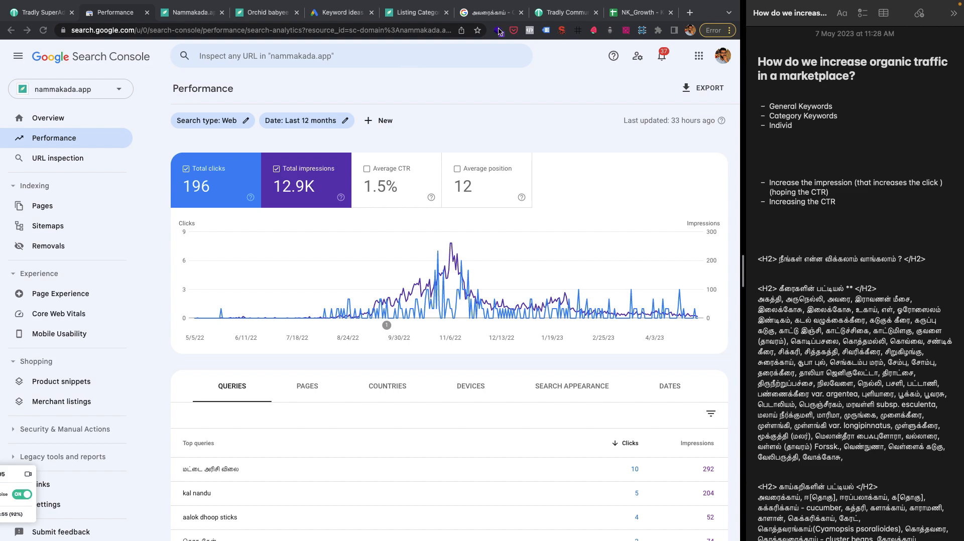
Glance at the அவரைக்காய் Google results again, then list the top pages in the Search Console performance report.
click(486, 15)
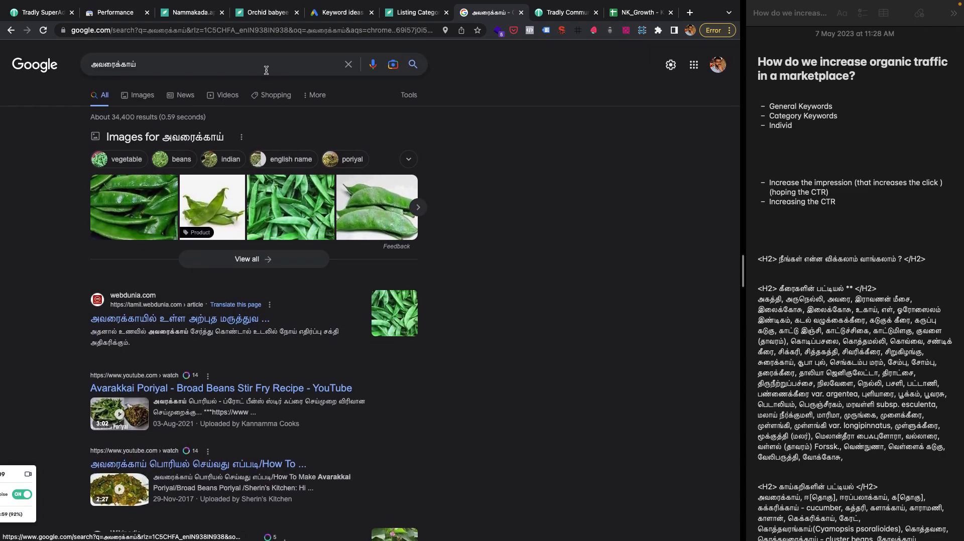
click(121, 15)
scroll(295, 366, down, 4)
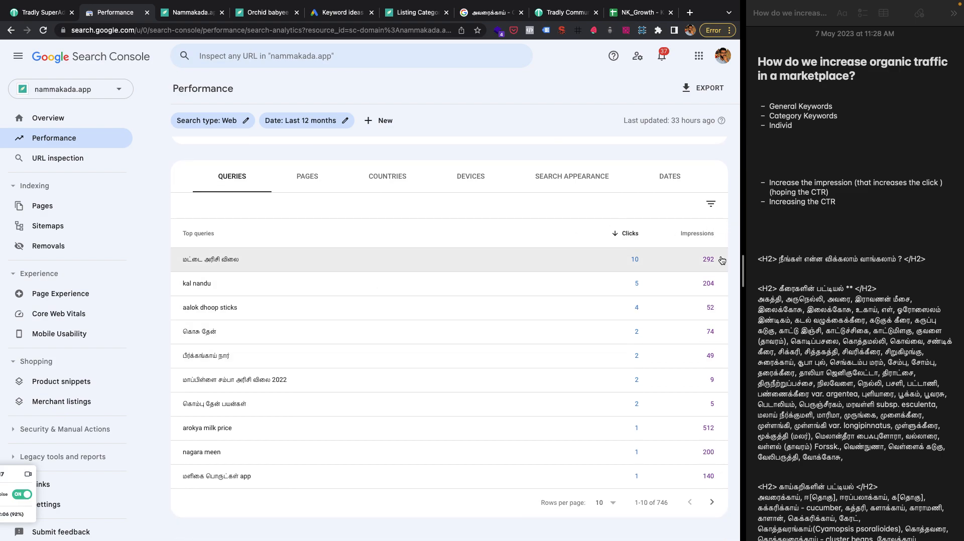
click(307, 177)
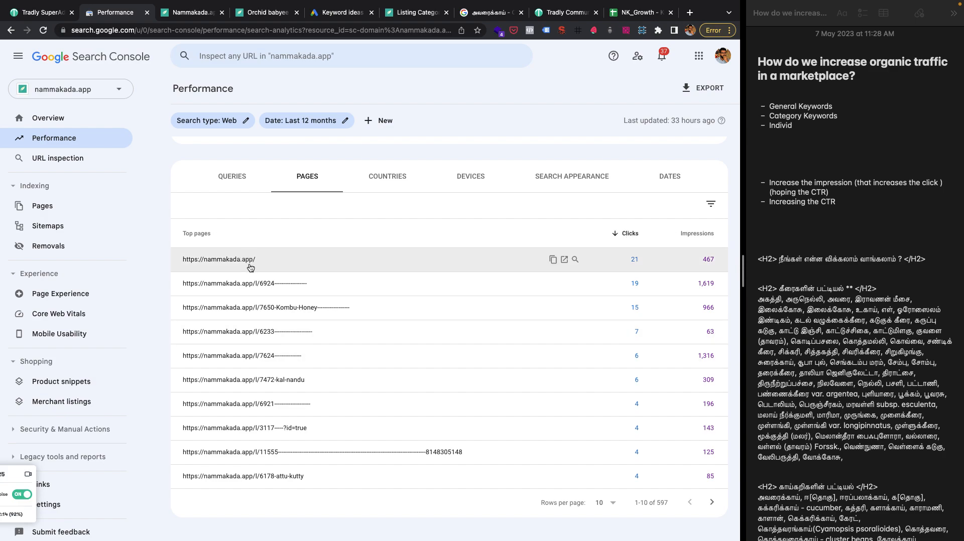
click(321, 257)
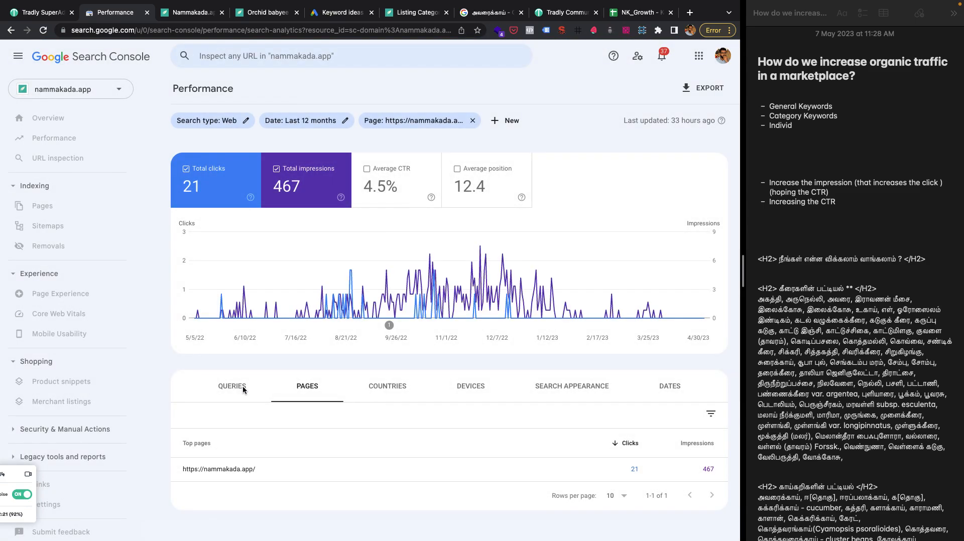
click(242, 387)
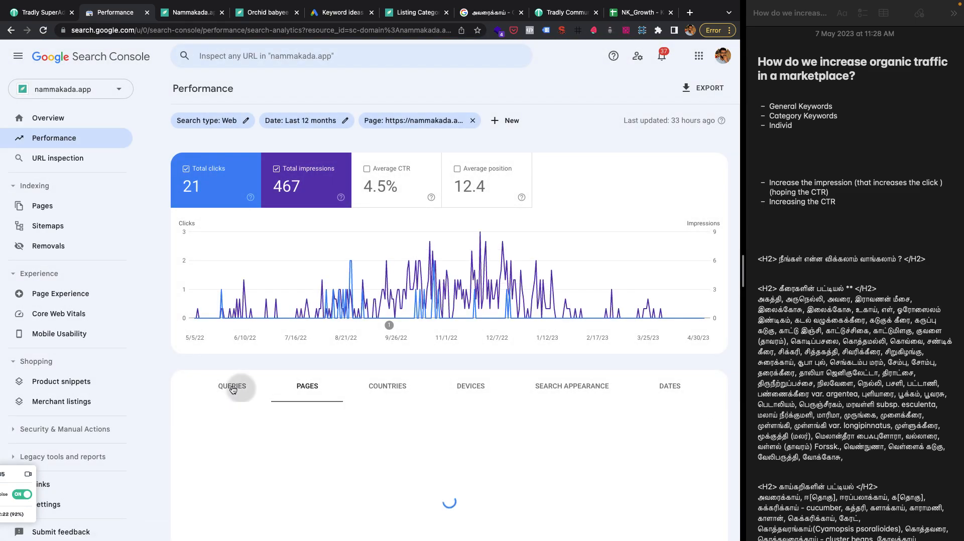
scroll(232, 389, down, 3)
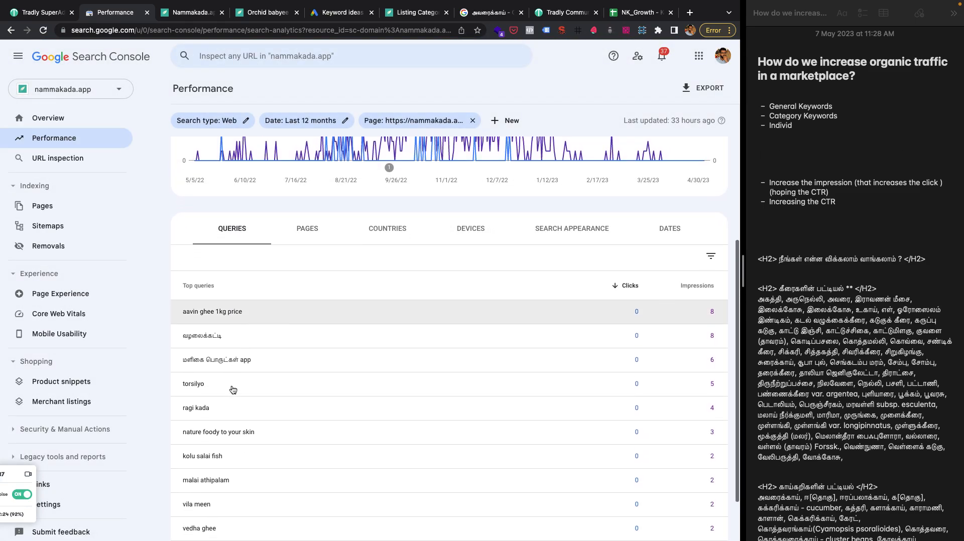
scroll(233, 390, down, 1)
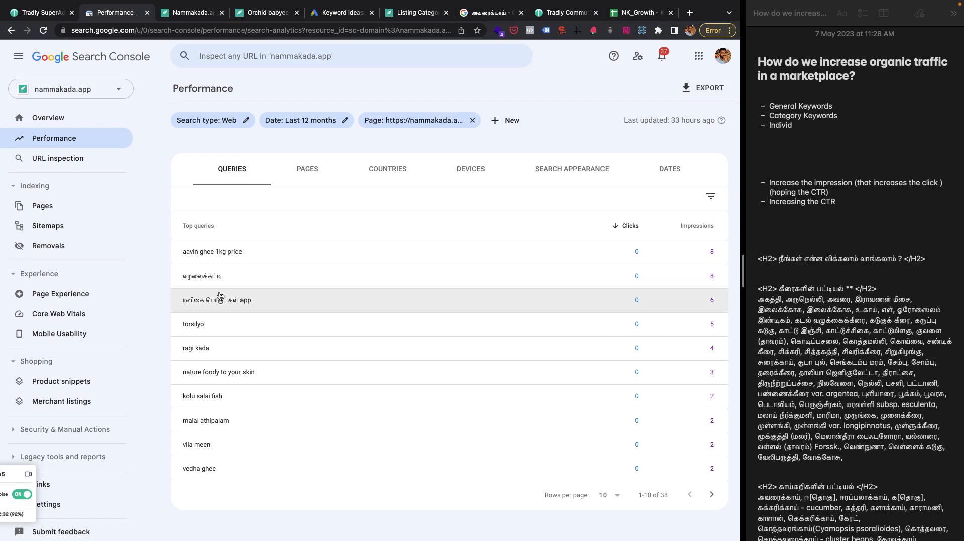
Remove the home page filter and sort the top pages by impressions.
click(304, 170)
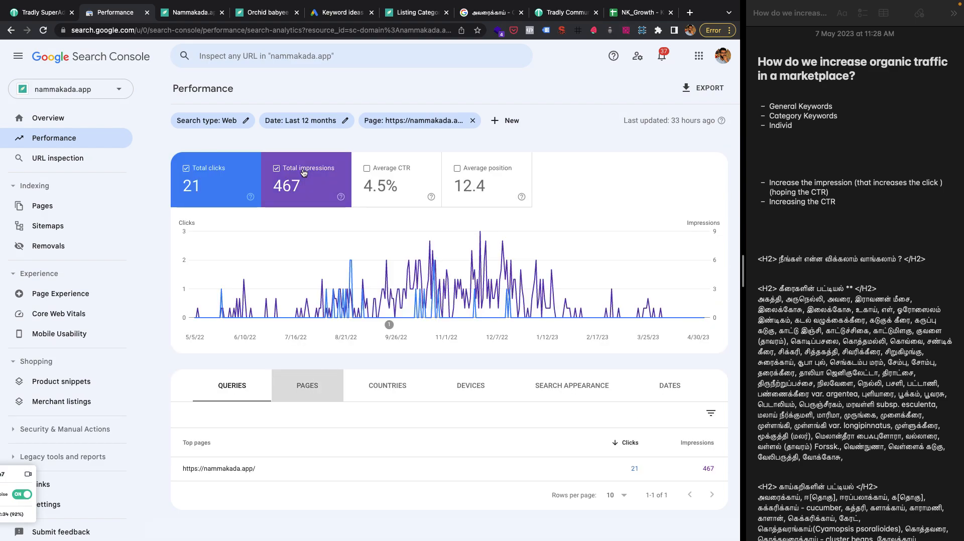
click(472, 121)
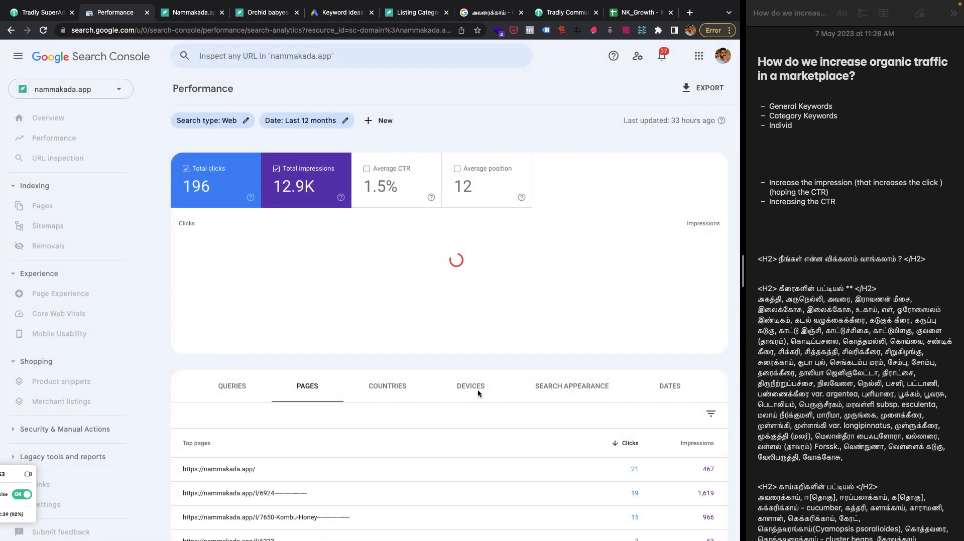
scroll(616, 474, down, 1)
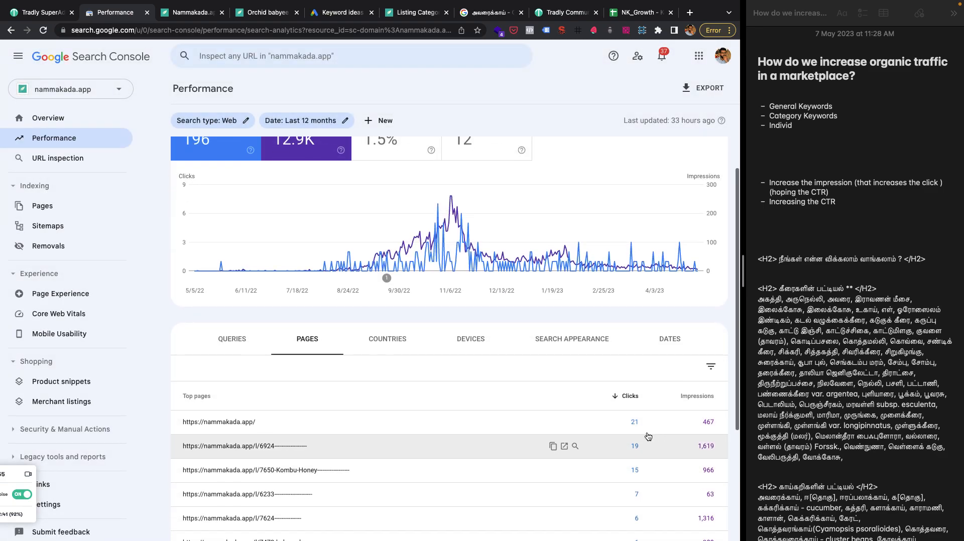
scroll(589, 450, down, 2)
click(692, 331)
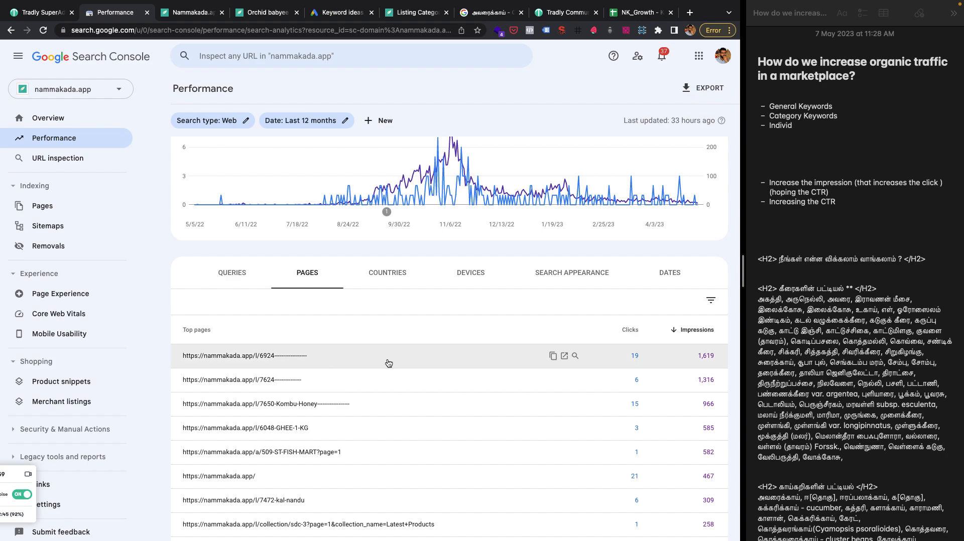
Open the three pages with the most impressions, /l/6924, /l/7624 and /l/7650-Kombu-Honey, in separate browser tabs.
click(565, 356)
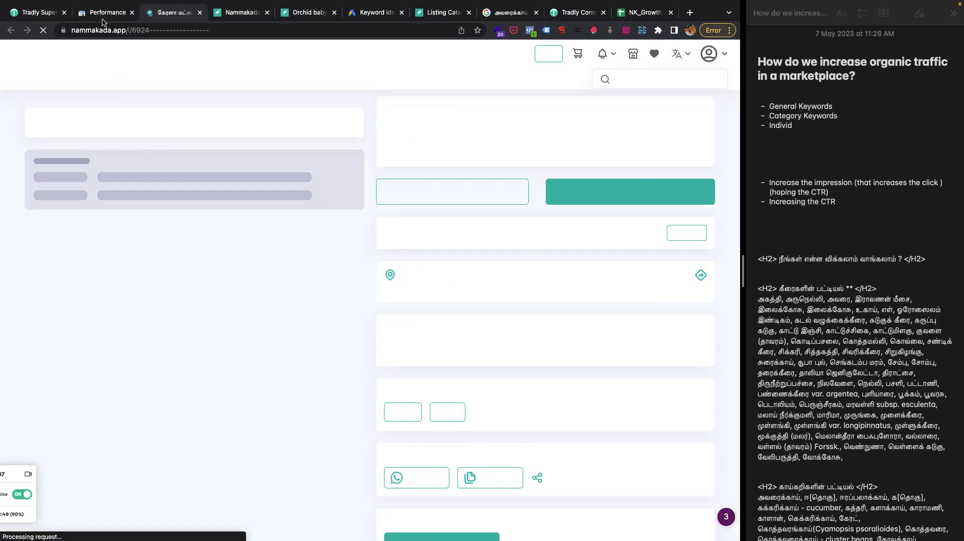
click(103, 22)
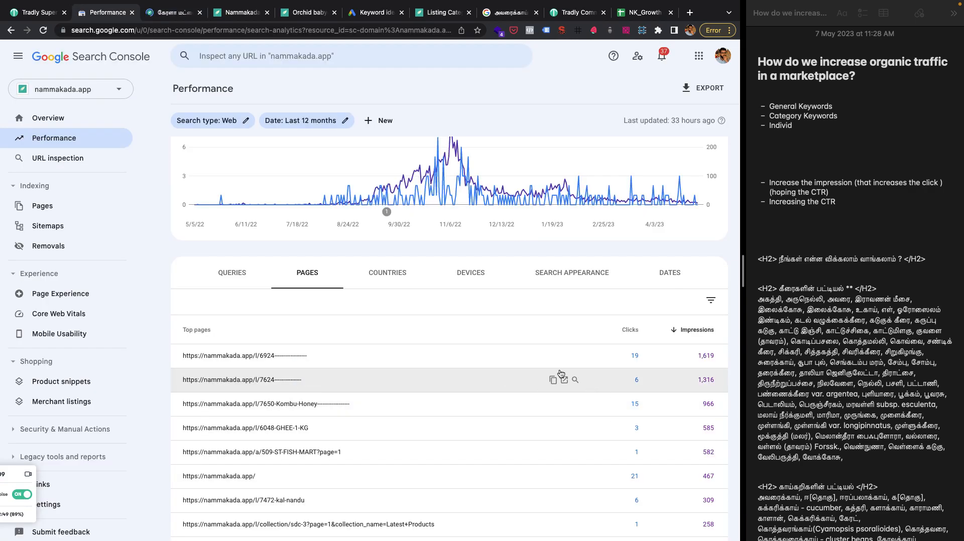
click(564, 380)
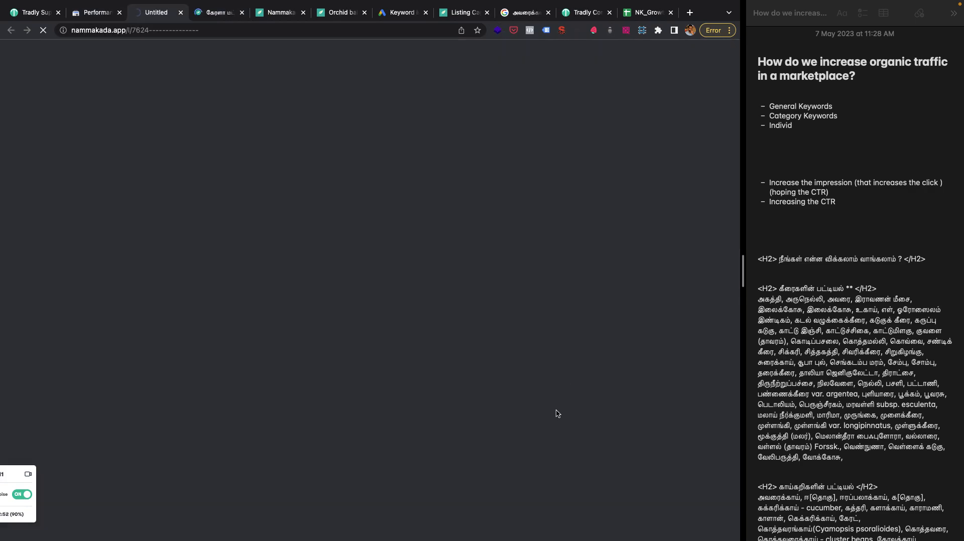
click(100, 13)
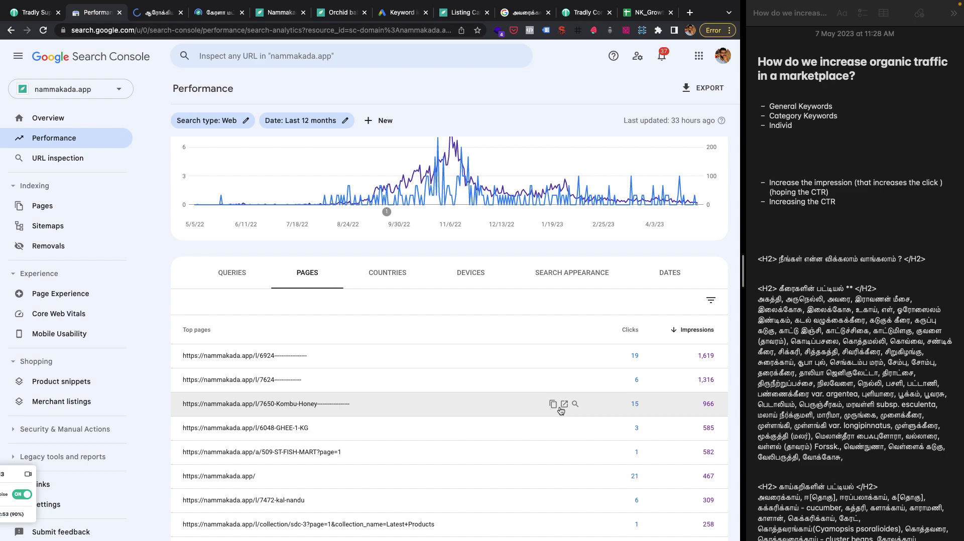
click(565, 405)
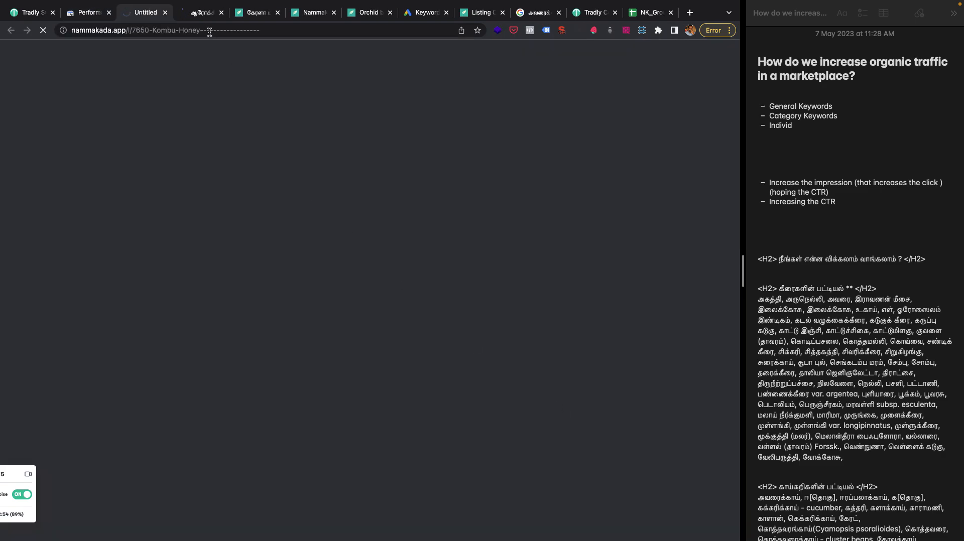
Examine the content of the Arokya milk listing page (/l/7624), including its details, category and ratings.
click(188, 14)
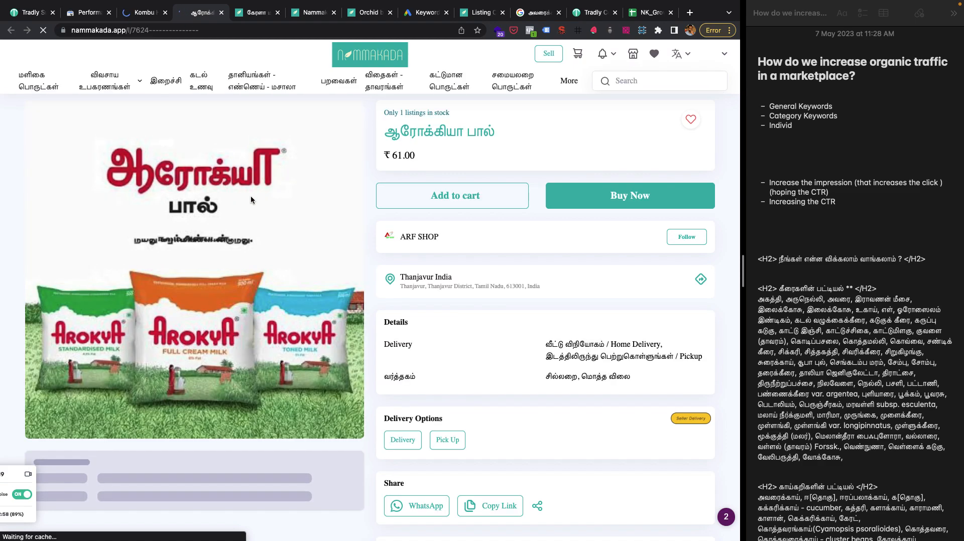
scroll(251, 200, down, 1)
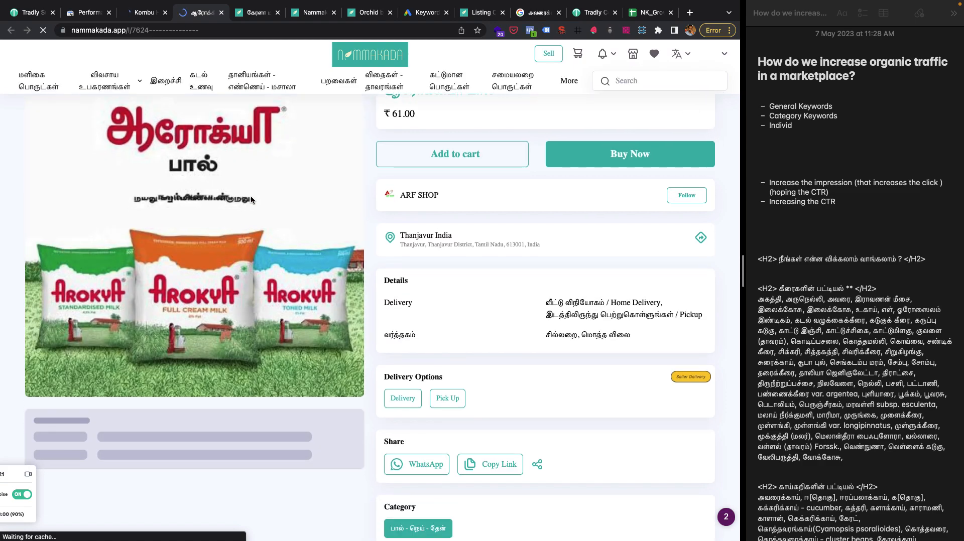
scroll(251, 199, down, 2)
scroll(251, 376, down, 1)
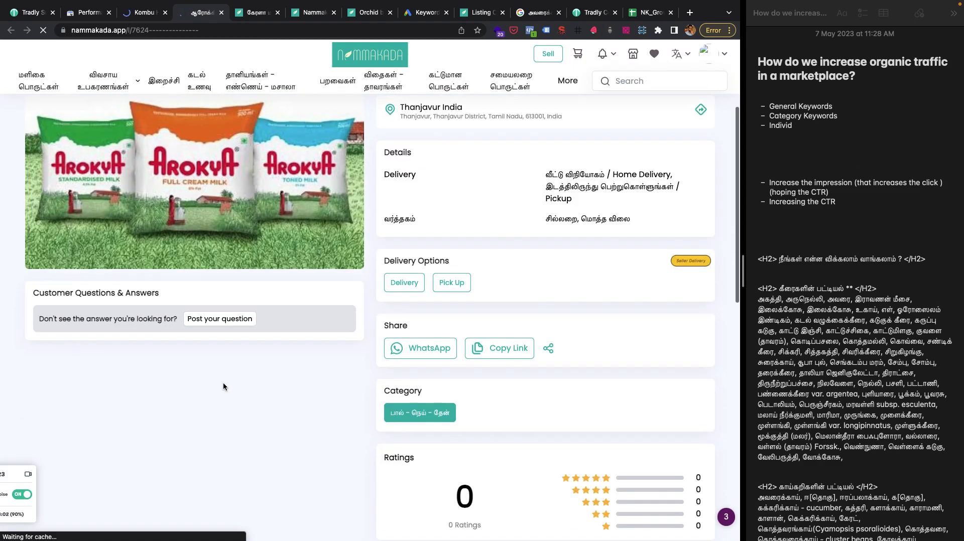
scroll(224, 372, up, 4)
scroll(222, 372, up, 1)
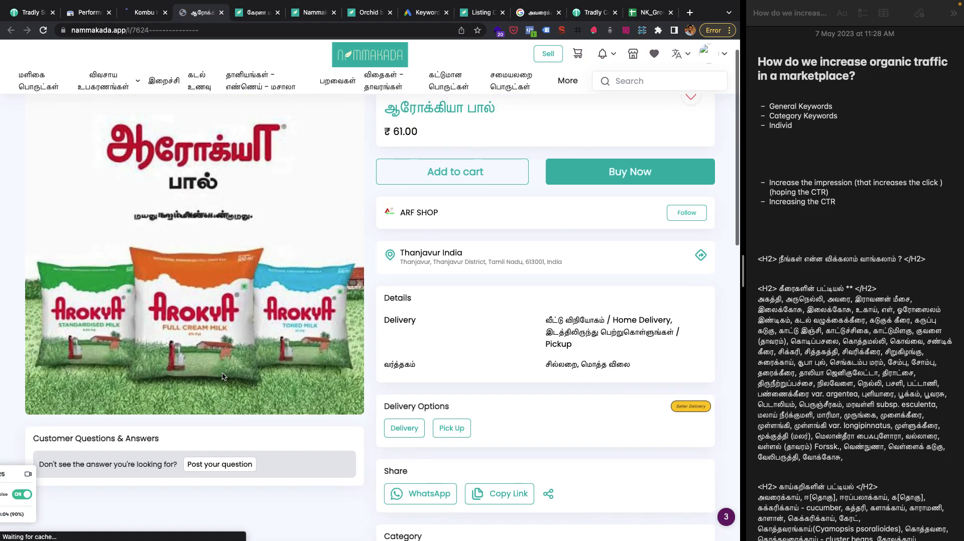
Add the heading "ON PAGE OPTIMISATION" to the note below the impression and CTR bullets.
click(769, 219)
key(Return)
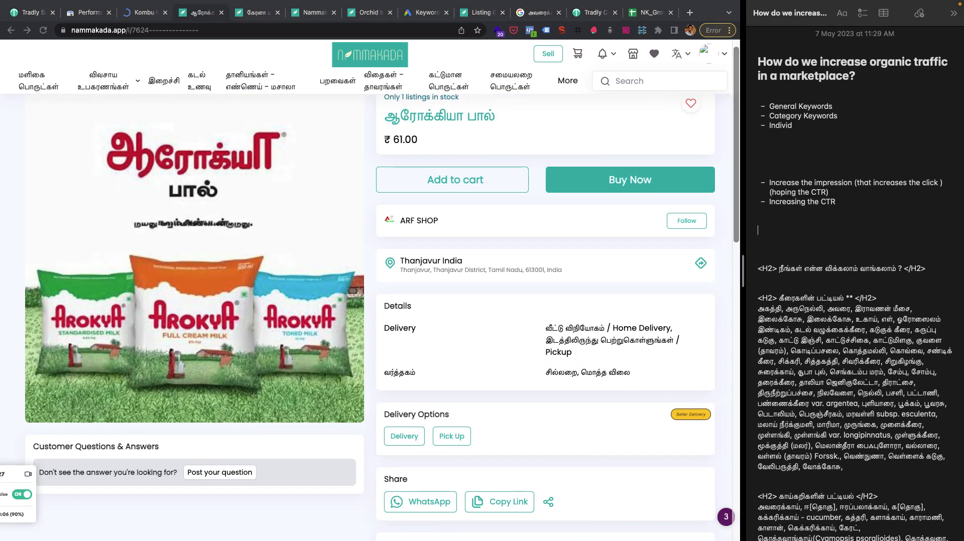
text(ON PAGE OPT)
text(ATION)
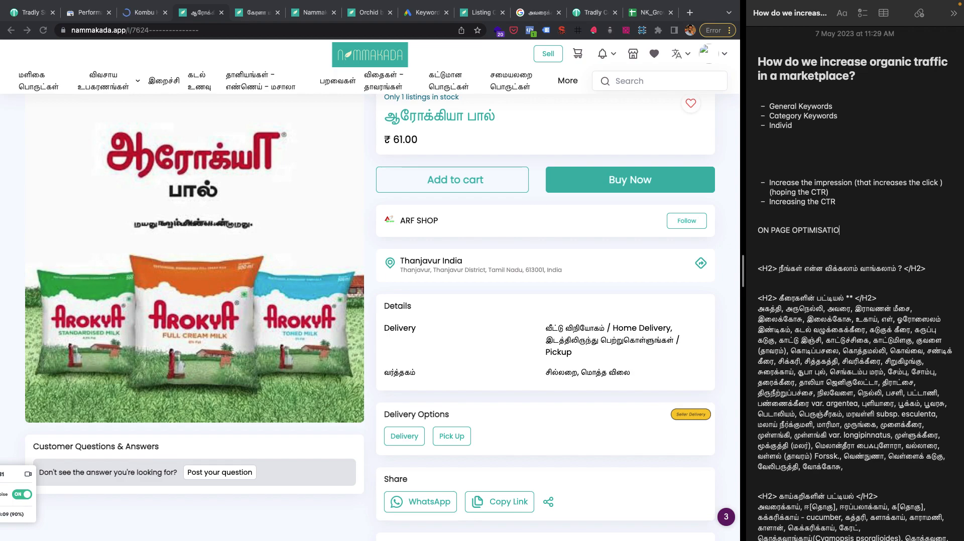
Add the bullet "Description in listings" under the ON PAGE OPTIMISATION heading and start another bullet.
key(Return)
text(- )
text(Descrit)
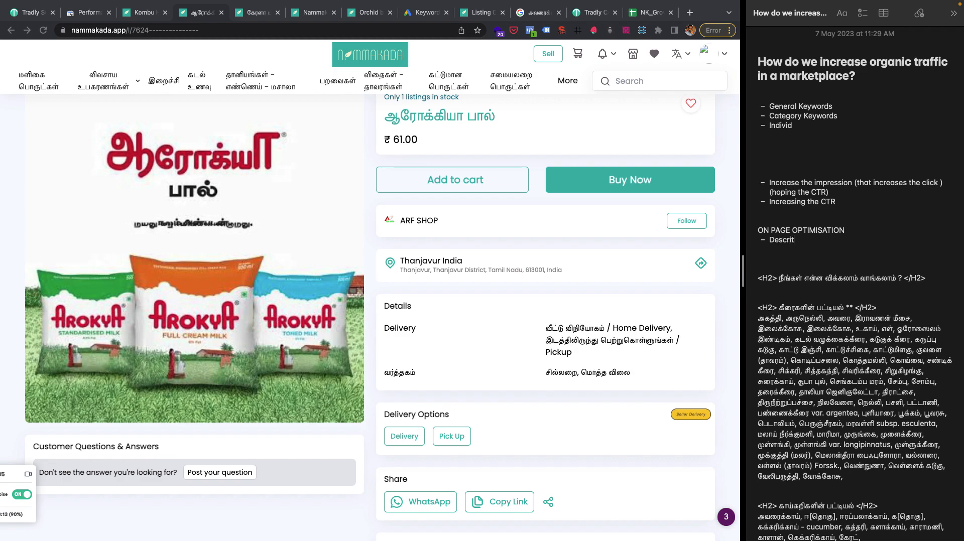
key(BackSpace)
text(ption in listings)
key(Return)
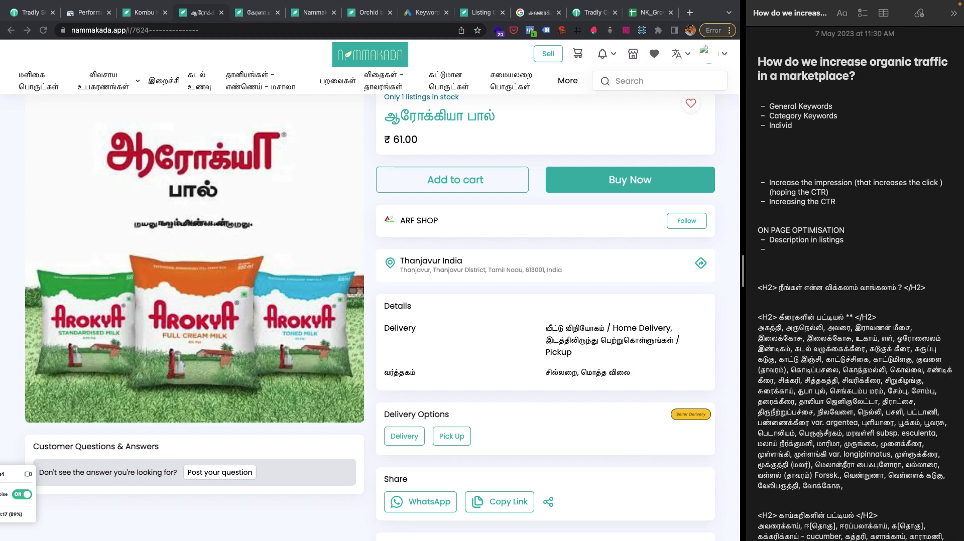
Add the bullet "There is no competition itself" under ON PAGE OPTIMISATION and start another bullet.
text(There is no competition itself)
key(Return)
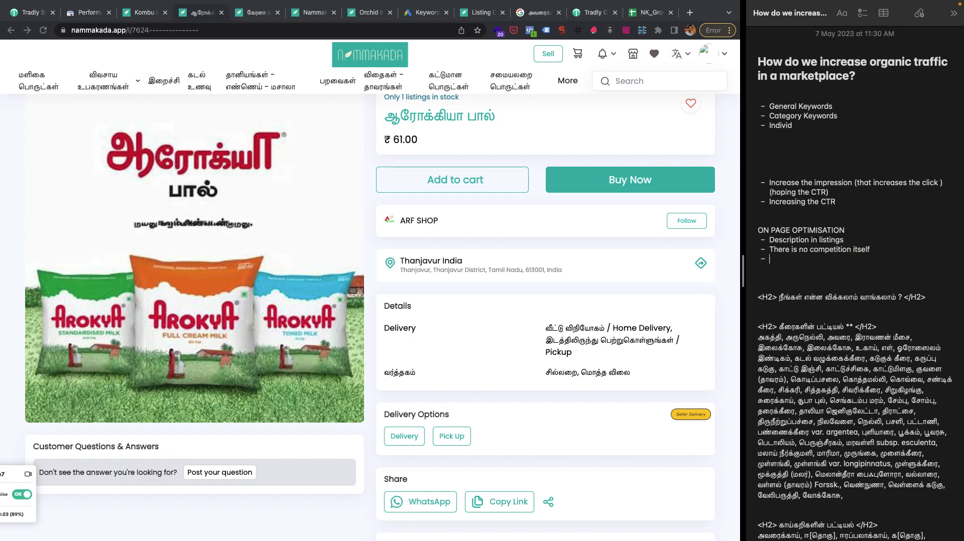
Examine the long product description on the Kombu Honey listing page (/l/7650-Kombu-Honey).
scroll(487, 274, up, 1)
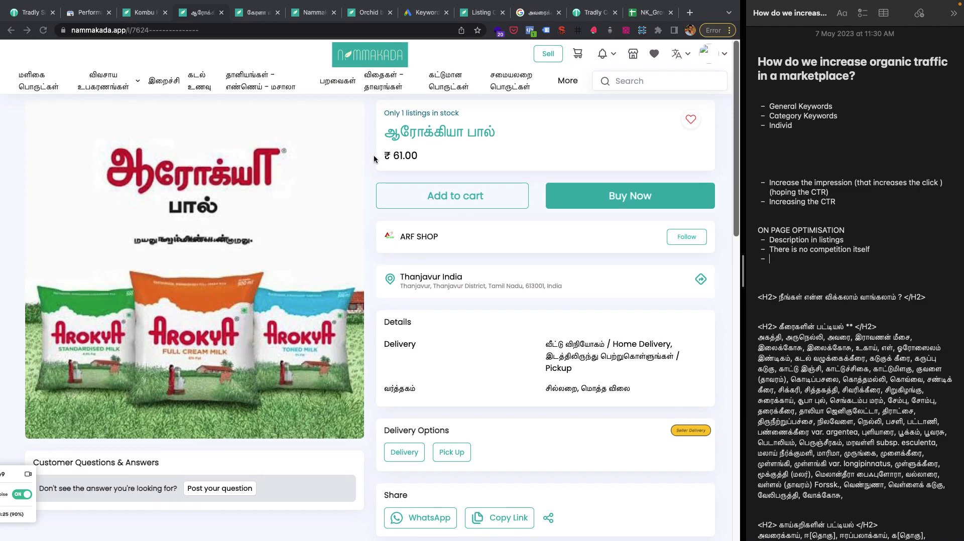
click(148, 11)
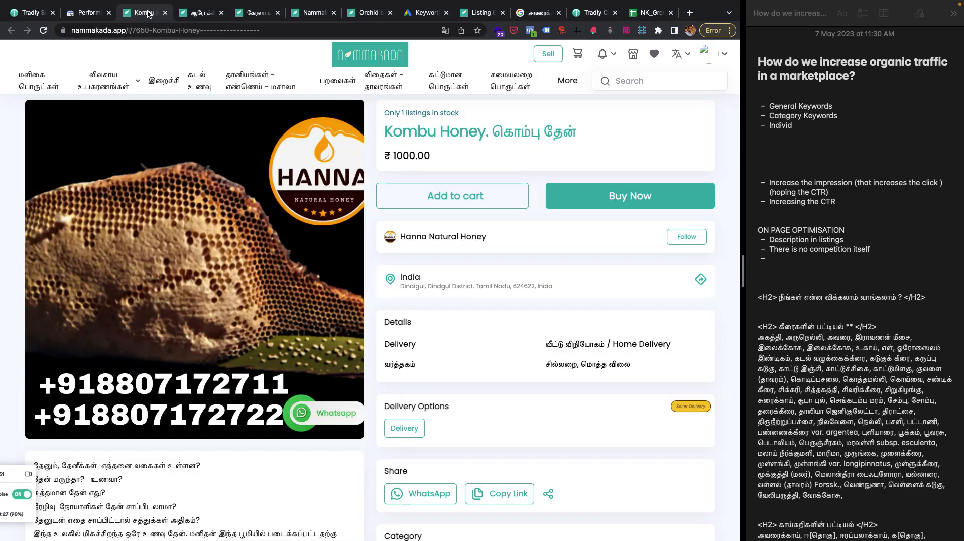
scroll(235, 312, down, 3)
scroll(453, 149, up, 3)
scroll(402, 242, down, 7)
scroll(261, 303, down, 15)
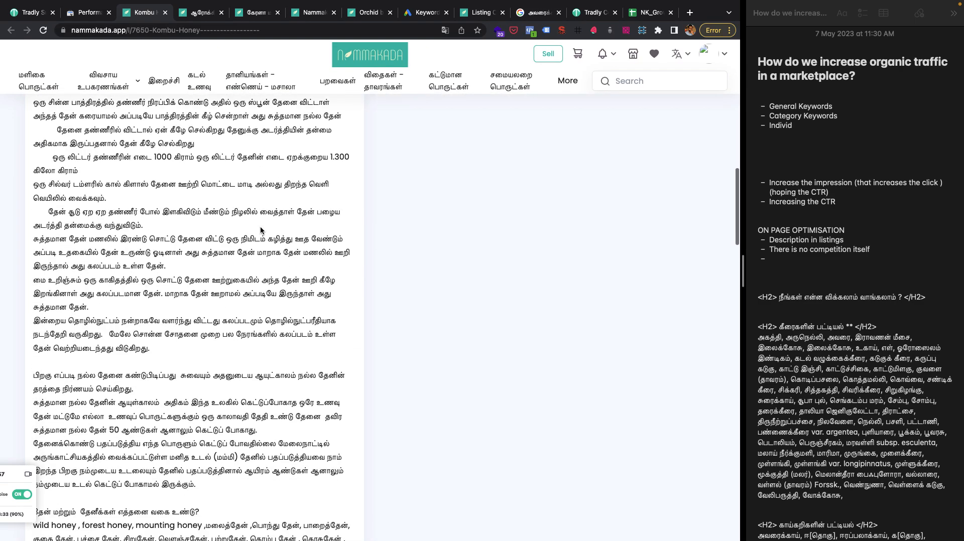
scroll(261, 228, down, 4)
scroll(261, 228, up, 12)
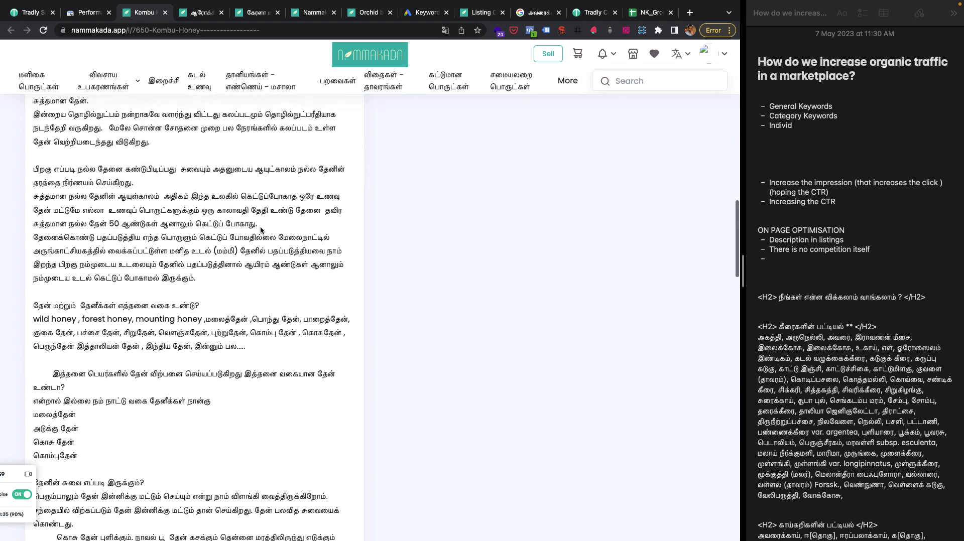
scroll(260, 229, up, 5)
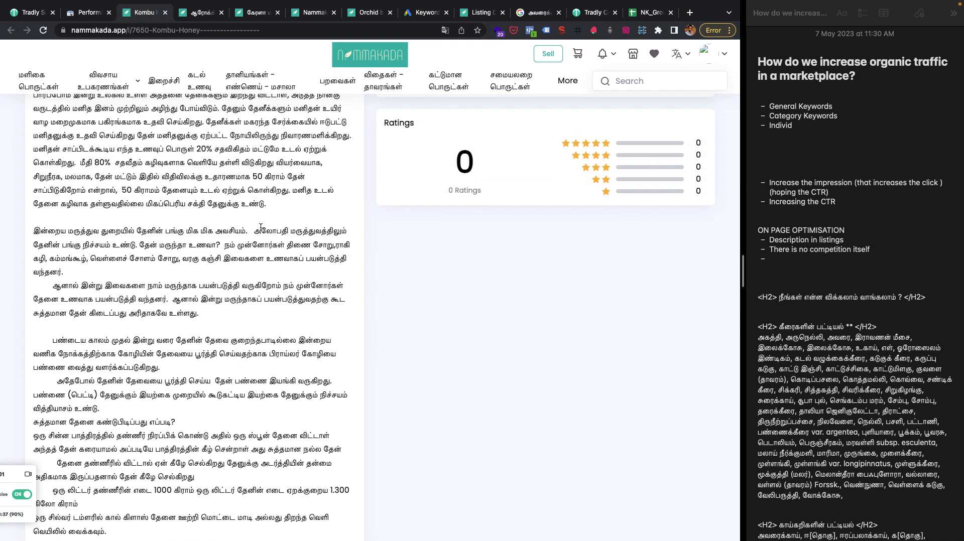
scroll(260, 228, up, 3)
scroll(260, 230, up, 5)
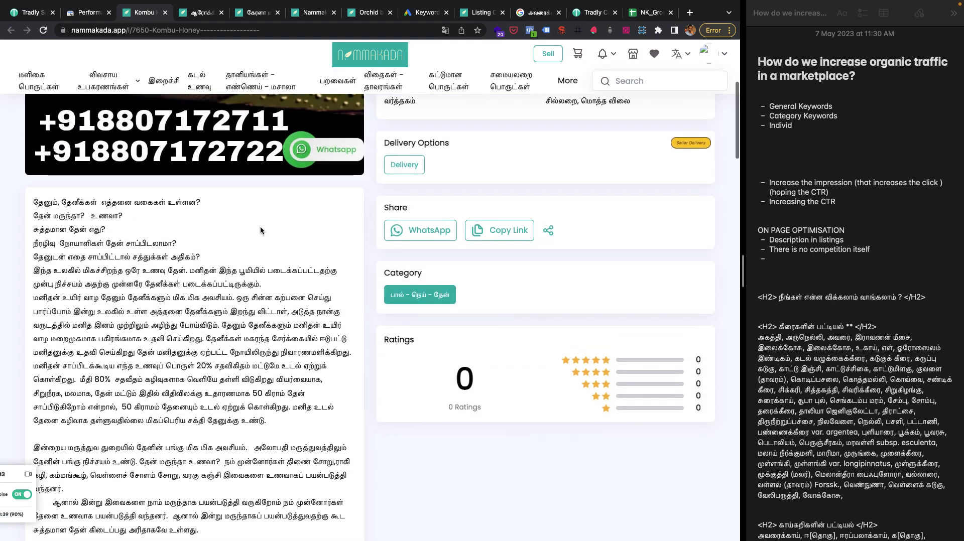
scroll(260, 230, up, 2)
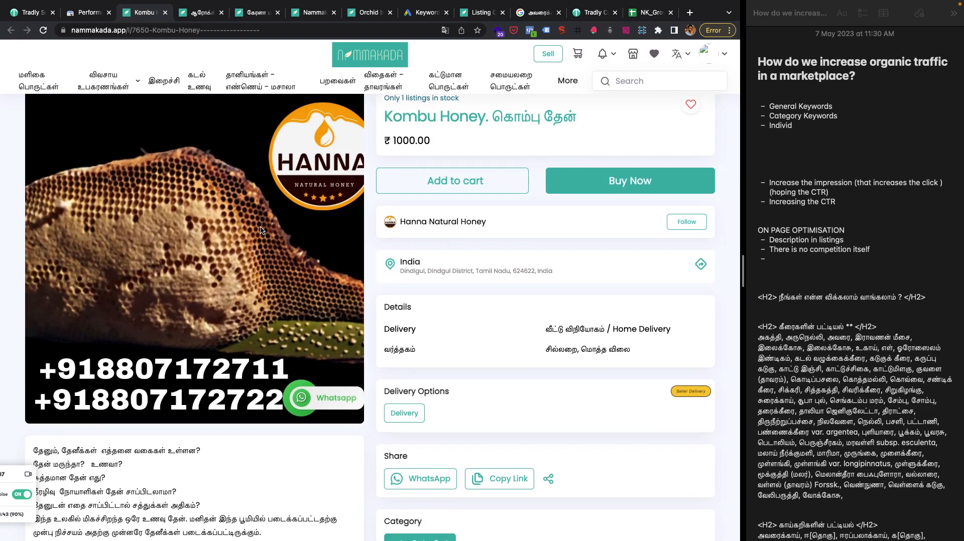
Append "+" to the "Description in listings" bullet and convert the ON PAGE OPTIMISATION bullets into a numbered list.
click(854, 240)
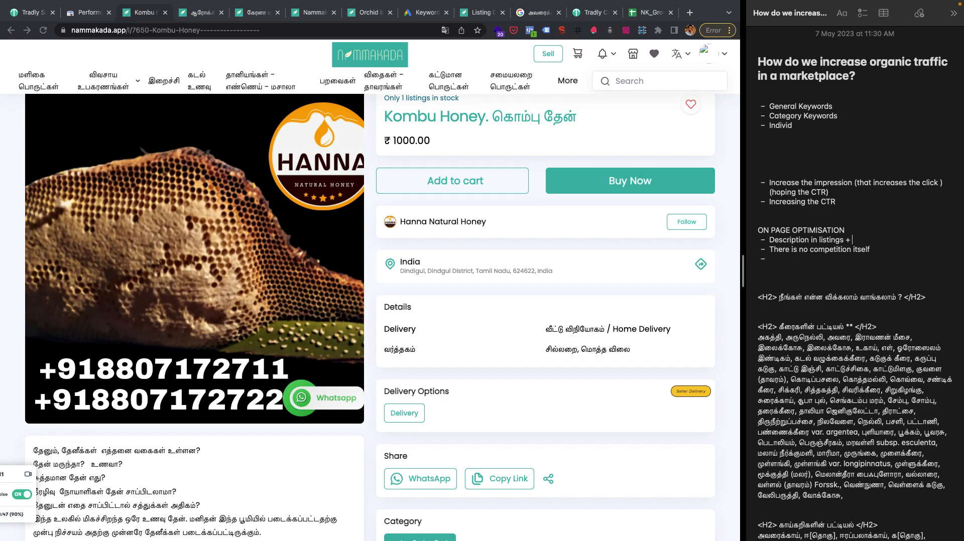
drag(777, 271, 753, 240)
click(863, 16)
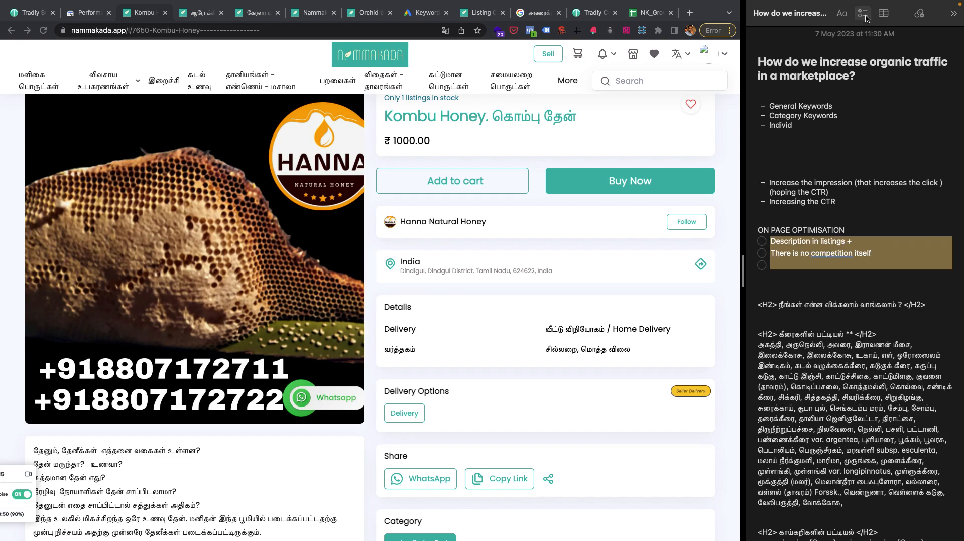
click(865, 16)
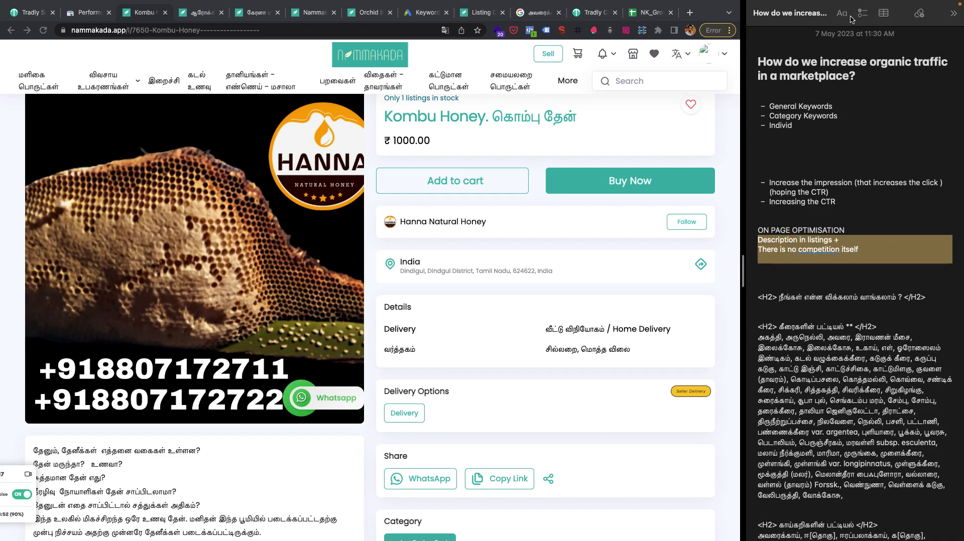
click(845, 21)
click(834, 156)
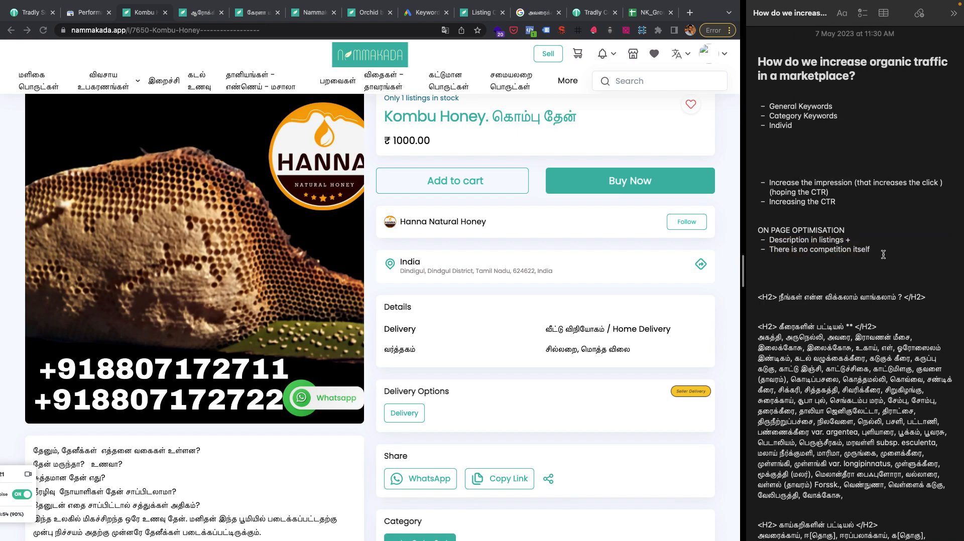
click(842, 13)
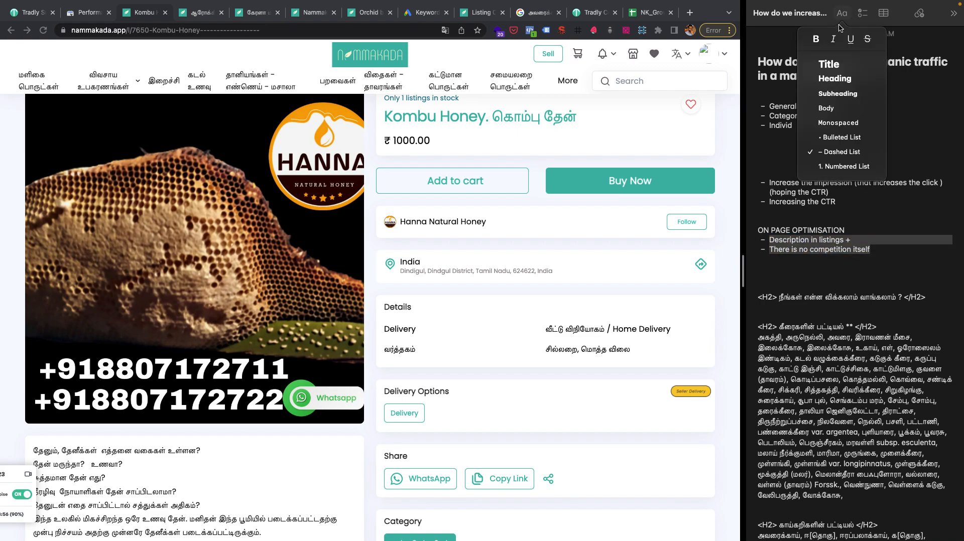
click(833, 170)
click(782, 276)
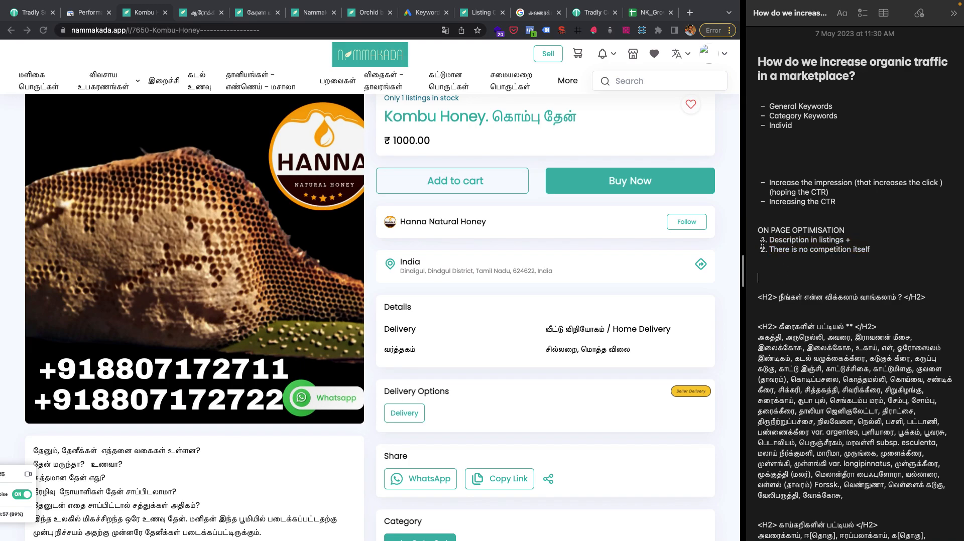
Look over the Kombu Honey listing's category section and the content of the Kerala matta rice listing (/l/6924).
scroll(323, 372, down, 5)
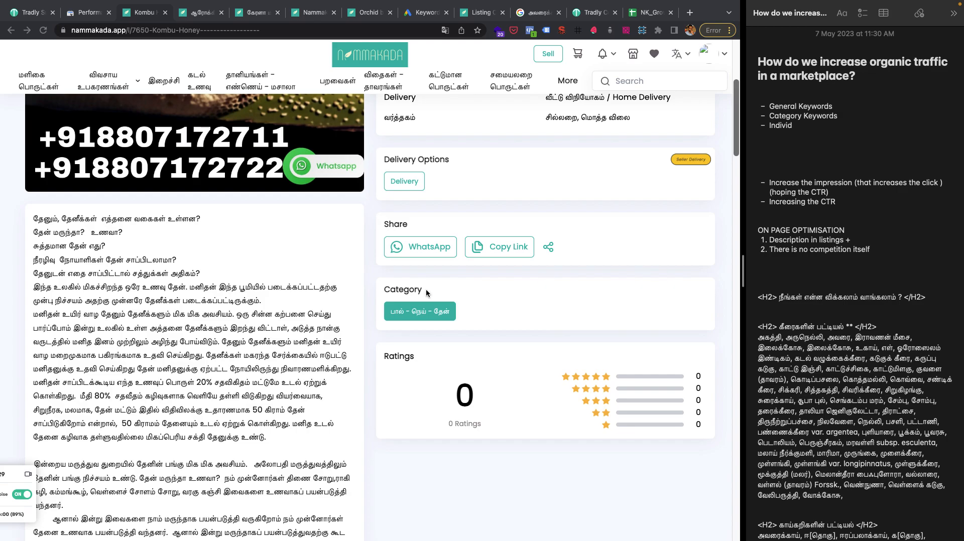
scroll(267, 339, up, 5)
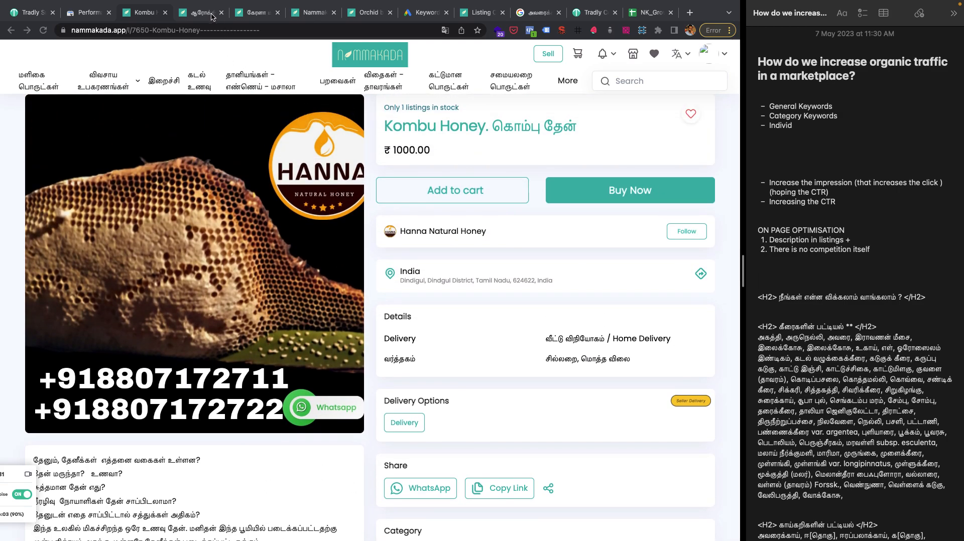
click(244, 15)
scroll(224, 336, down, 5)
scroll(224, 336, up, 5)
scroll(225, 336, up, 1)
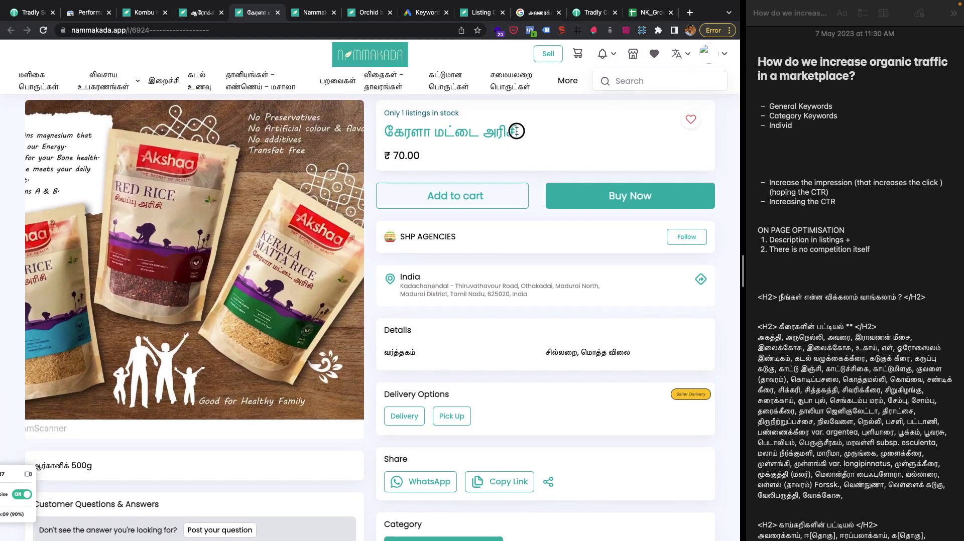
Search Google in a new browser tab for the rice listing's title, "கேரளா மட்டை அரிசி".
drag(524, 131, 381, 120)
key(super+c)
key(super+t)
key(super+v)
key(Return)
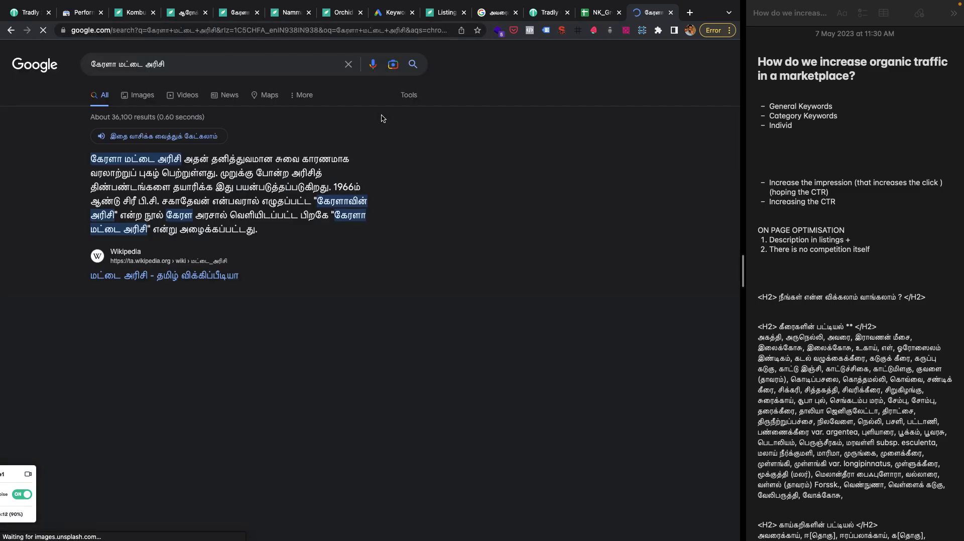
Examine which shops and pages rank for the rice keyword, comparing how the UlaMart and uyironline.in result titles use it.
scroll(426, 307, down, 5)
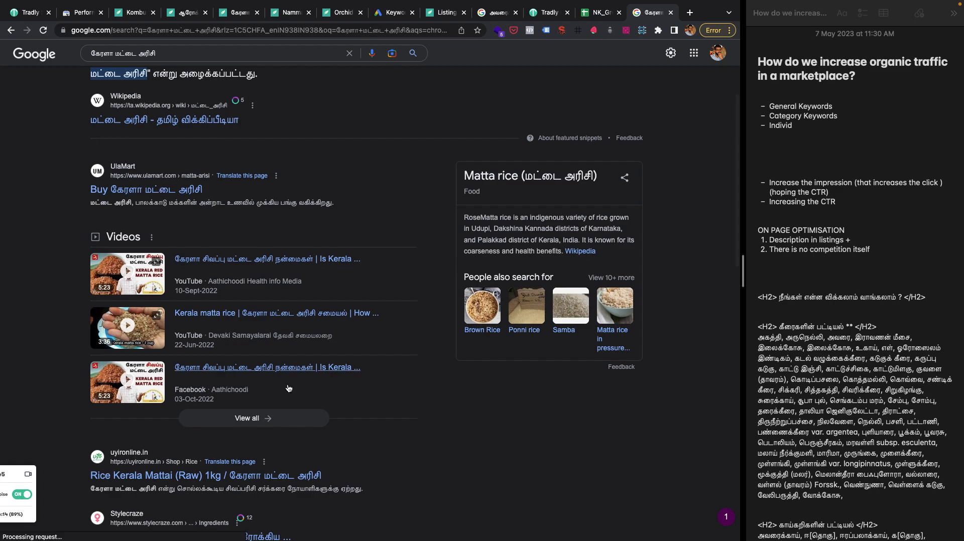
scroll(197, 404, down, 3)
scroll(197, 407, down, 2)
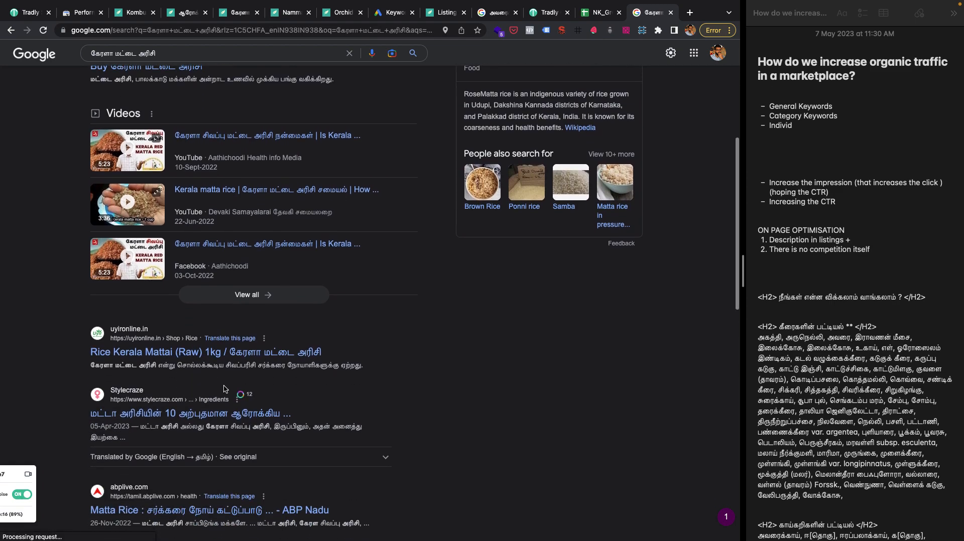
drag(346, 355, 241, 355)
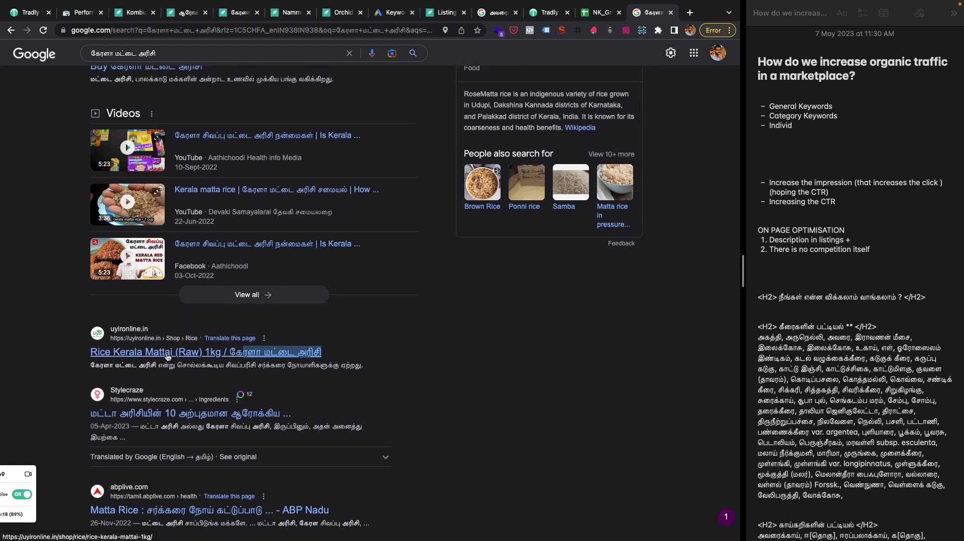
scroll(193, 161, up, 2)
drag(203, 139, 113, 138)
scroll(113, 138, up, 5)
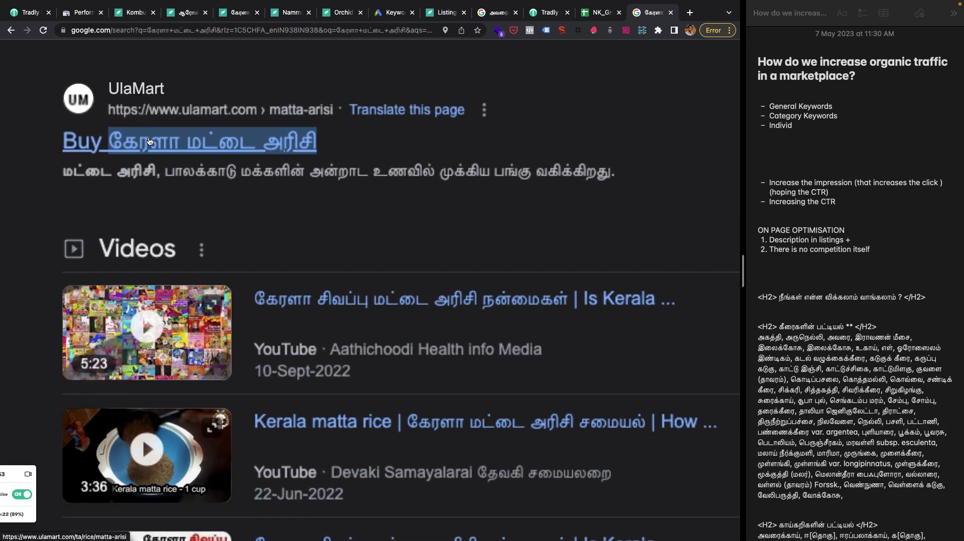
scroll(190, 210, down, 15)
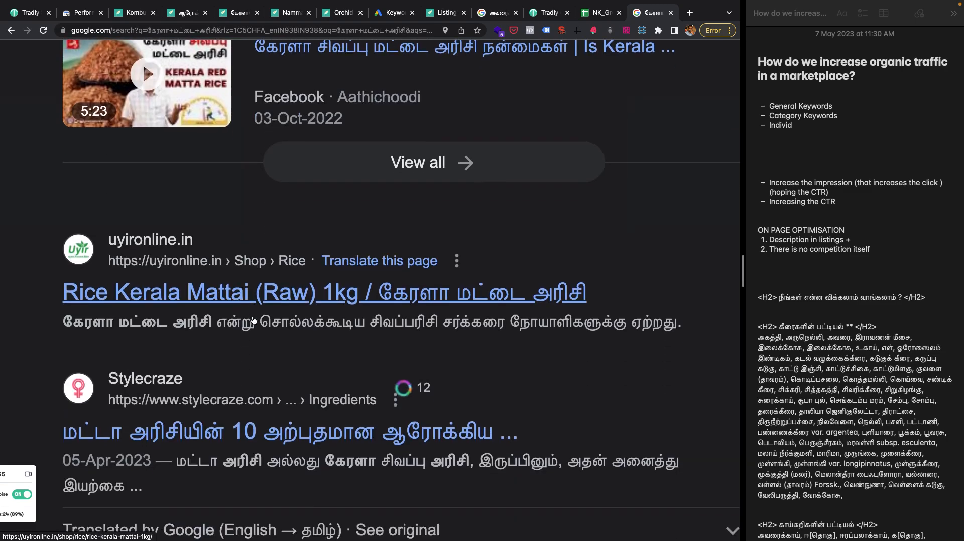
scroll(254, 319, down, 10)
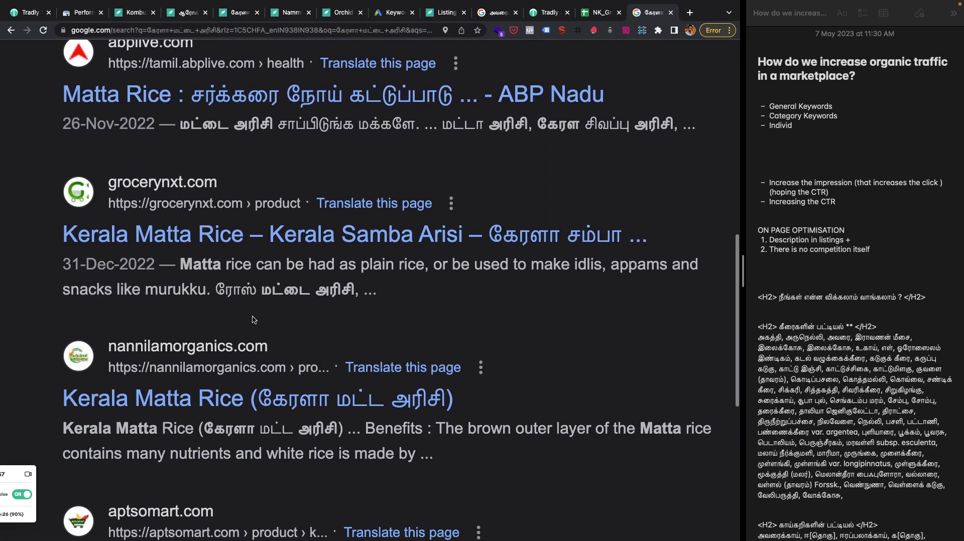
scroll(254, 320, down, 2)
scroll(254, 320, down, 8)
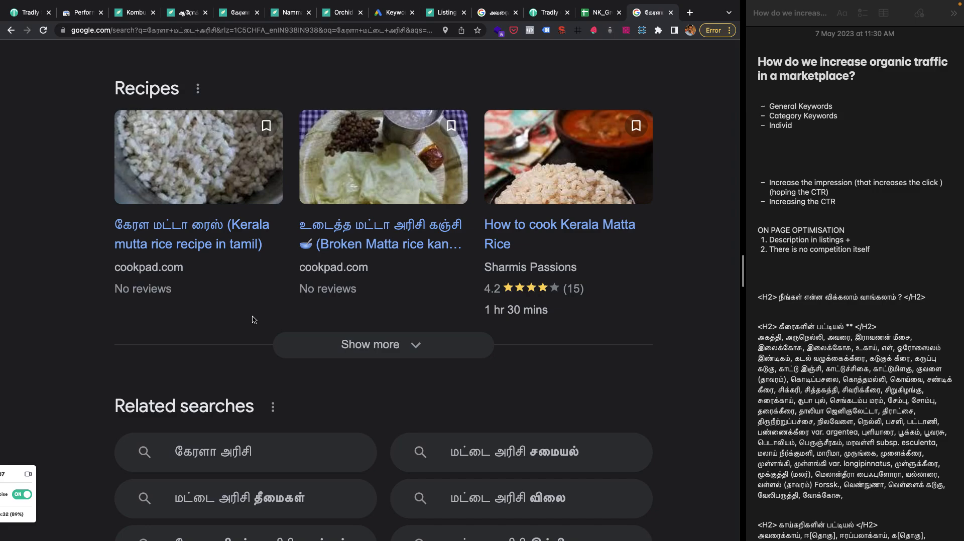
scroll(254, 319, up, 10)
scroll(254, 320, down, 3)
scroll(266, 291, up, 7)
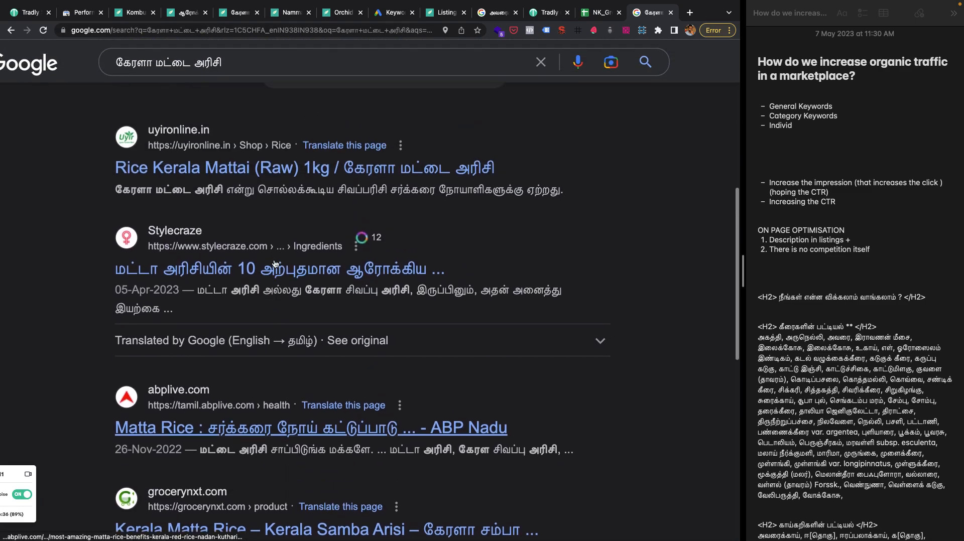
Review the Arokya milk listing (/l/7624) for a product description, highlighting the note's "Description in listings +" item.
click(187, 19)
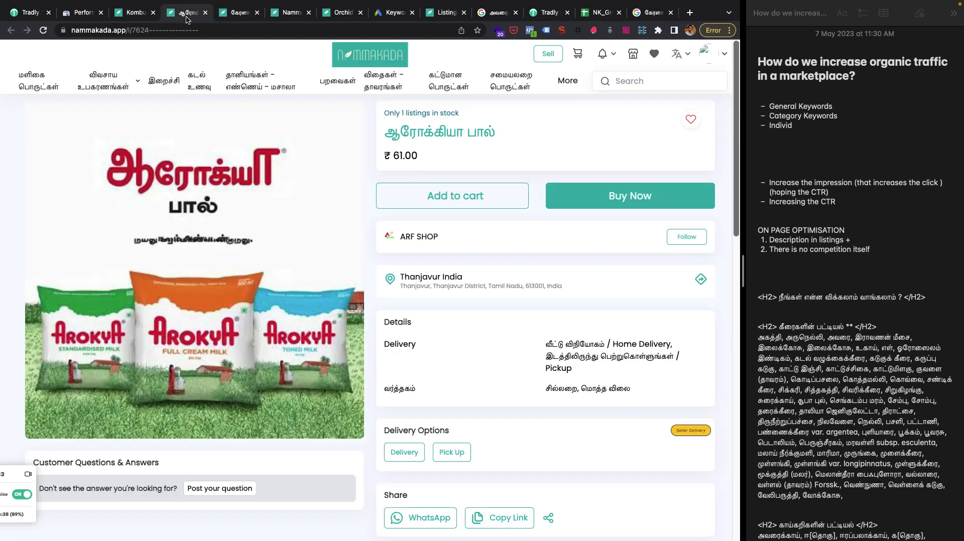
scroll(224, 275, down, 3)
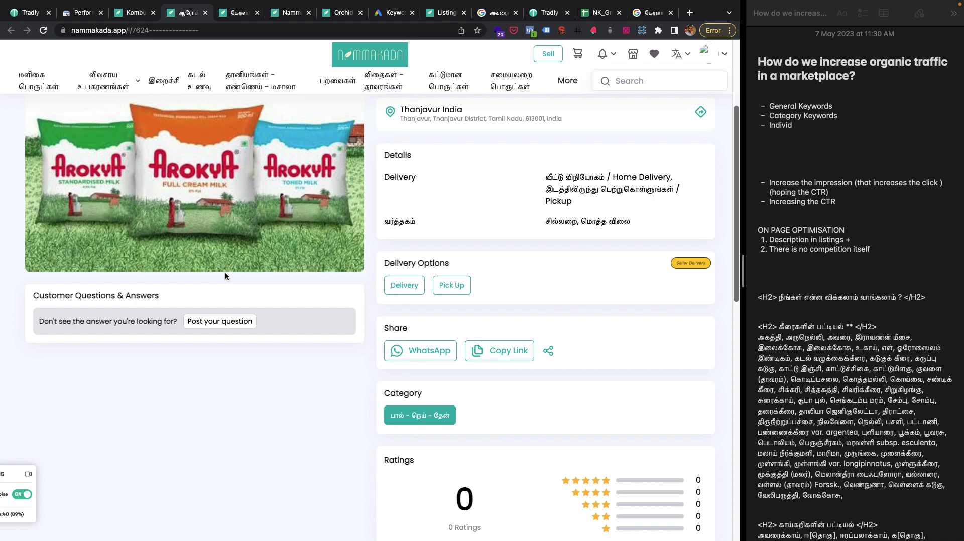
scroll(225, 272, up, 2)
click(822, 234)
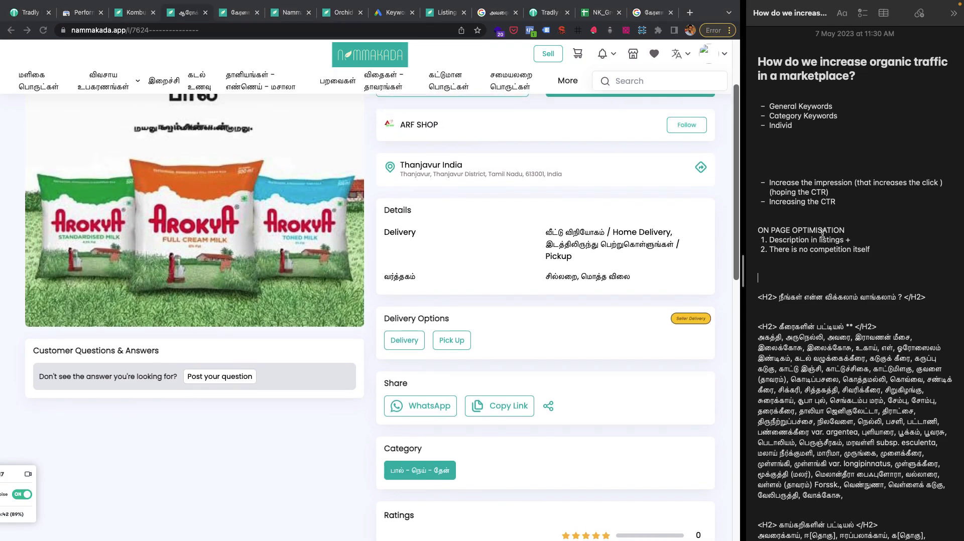
drag(850, 240, 769, 237)
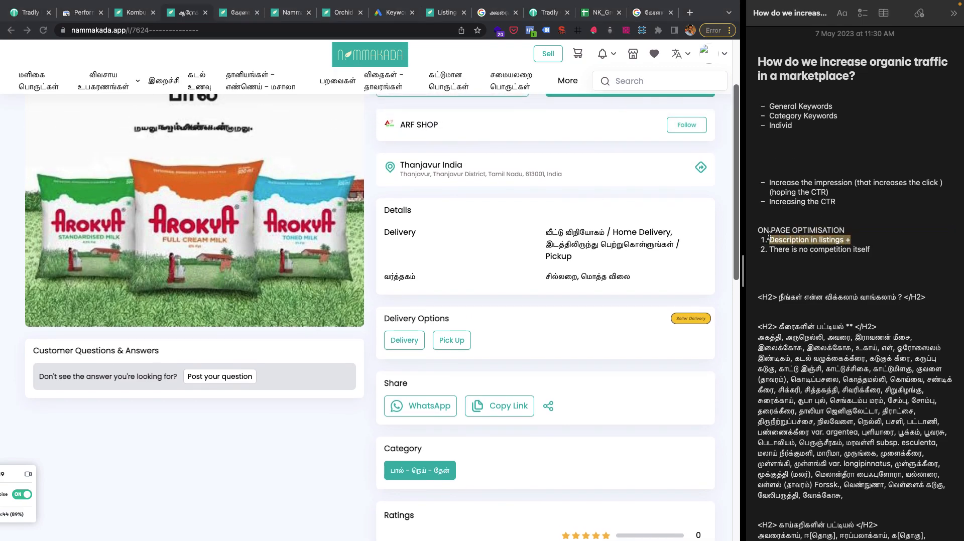
scroll(342, 325, up, 2)
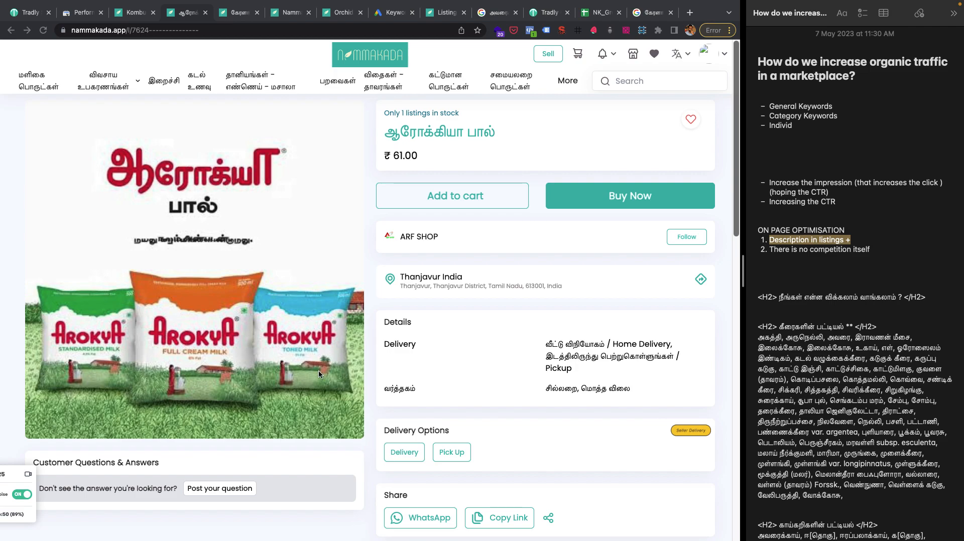
scroll(318, 370, down, 1)
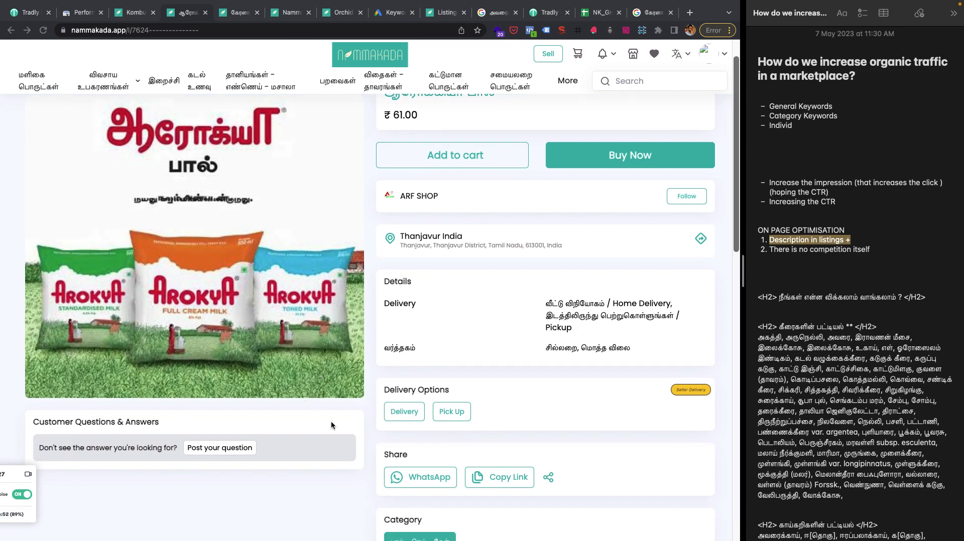
scroll(331, 425, up, 1)
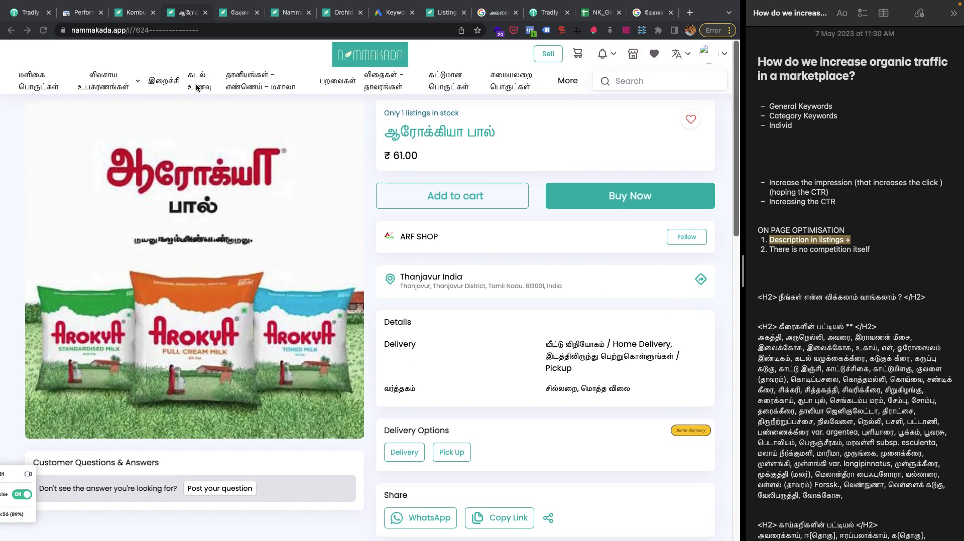
Switch to the Tradly admin and leave the Create Collection form for the Collections list.
click(30, 14)
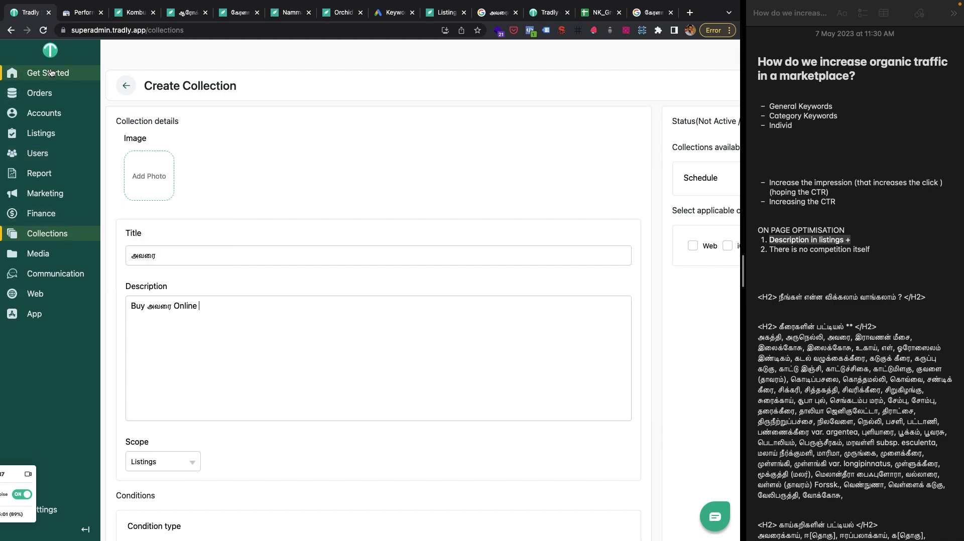
click(126, 90)
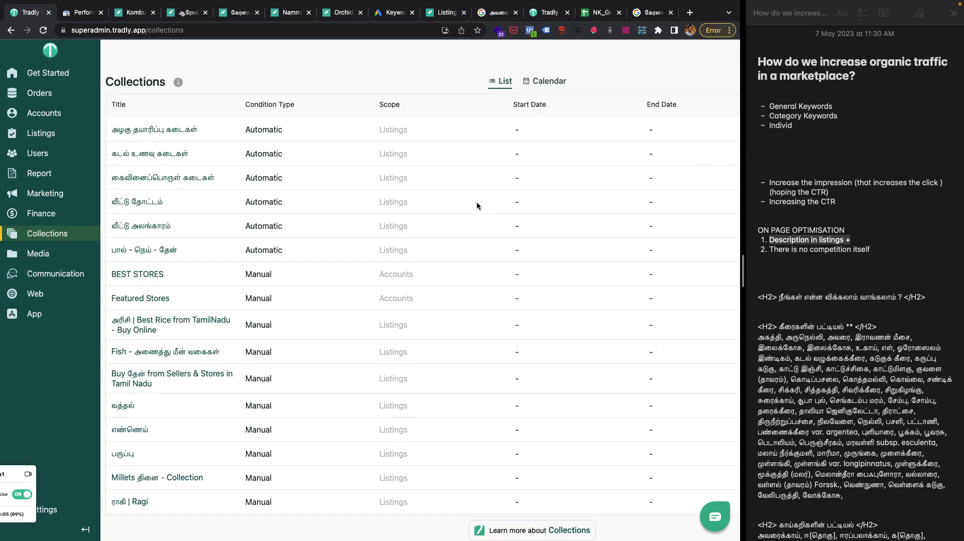
Take the browser out of the split view with the notes so the Collections list gets the full screen width.
scroll(477, 206, right, 3)
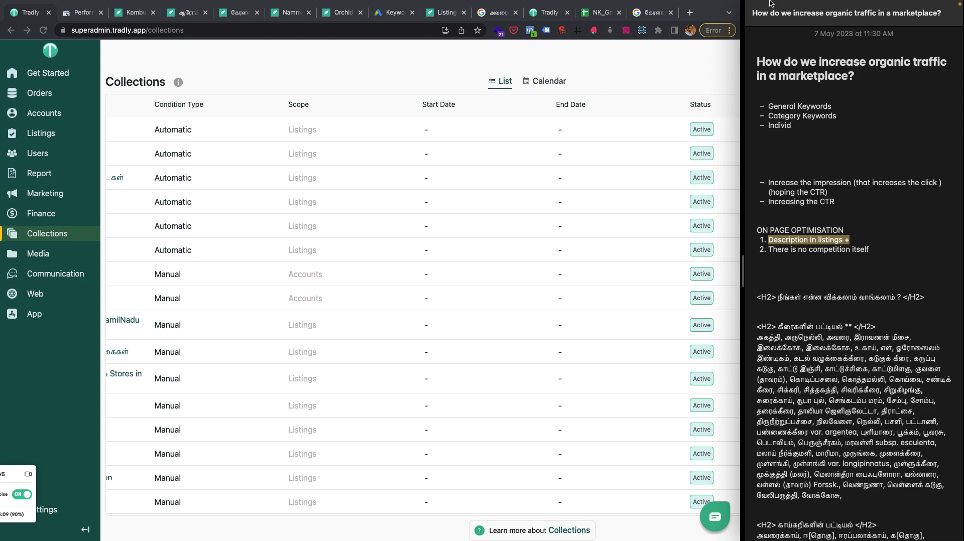
mouse_move(780, 2)
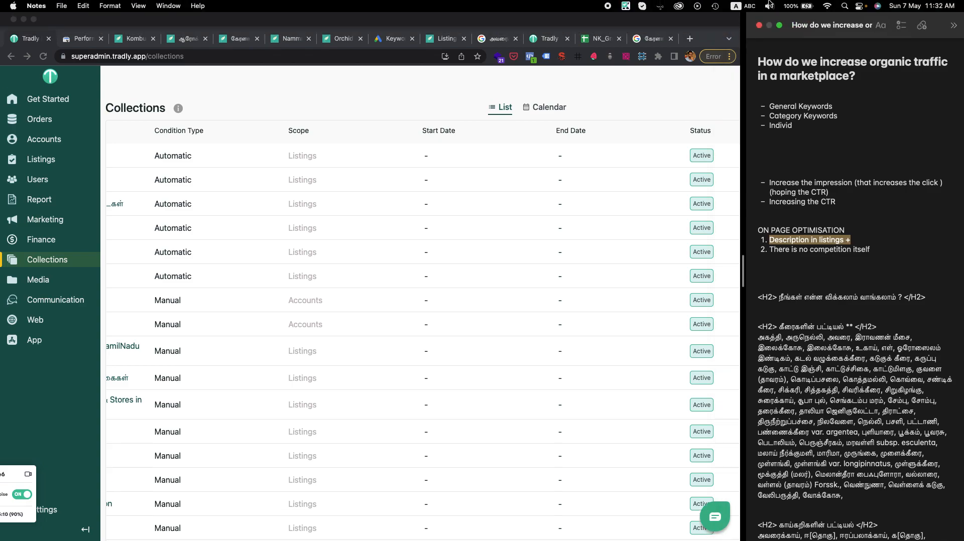
click(779, 26)
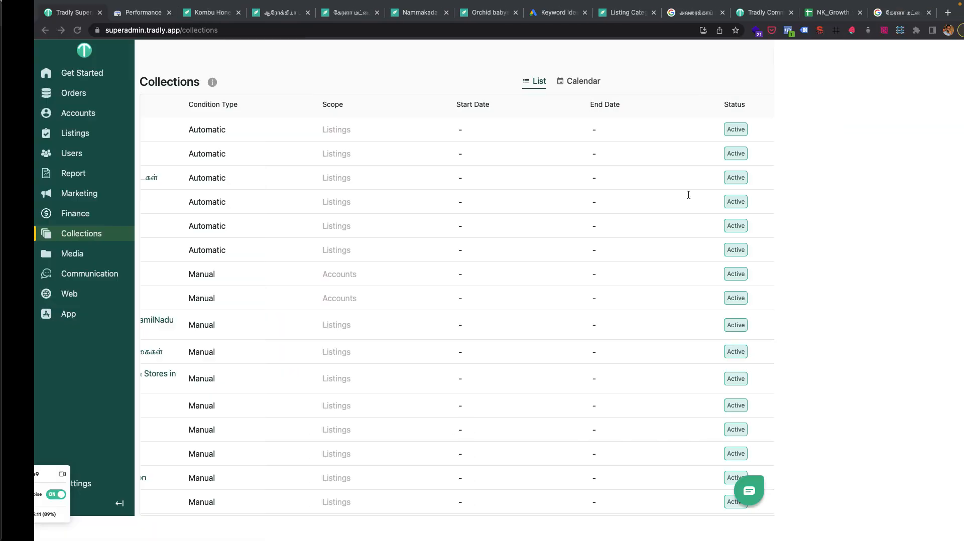
scroll(808, 152, left, 4)
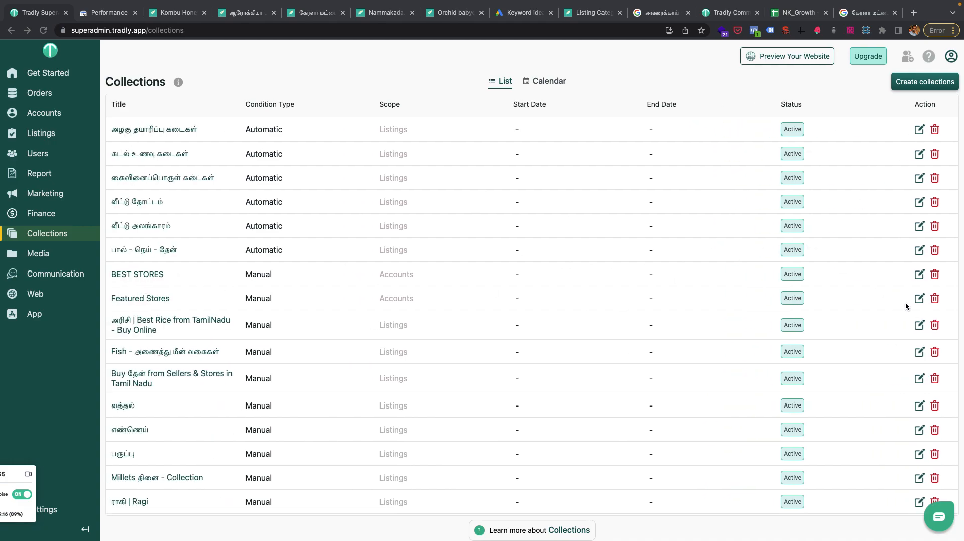
Open the Featured Stores collection for editing and review its title, scope and the stores it contains.
click(918, 299)
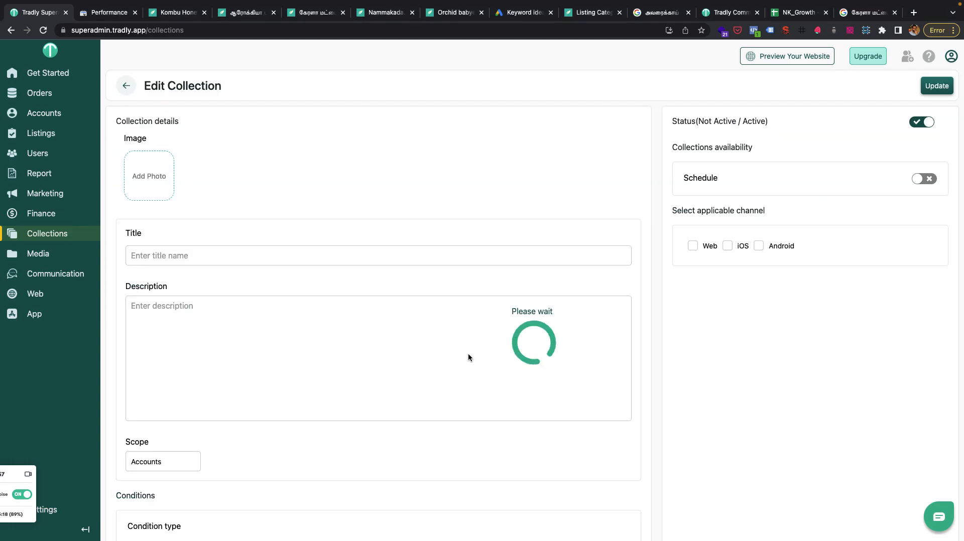
scroll(468, 357, down, 3)
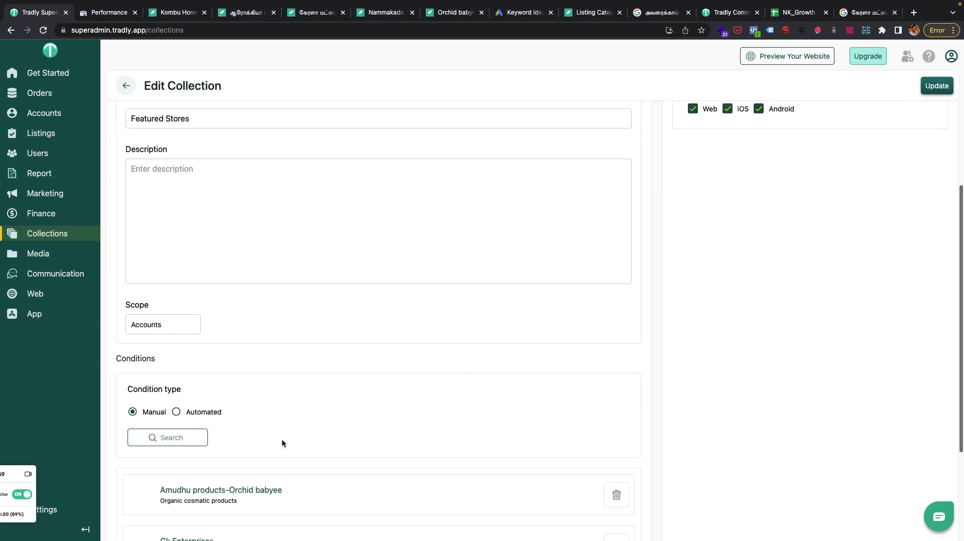
scroll(281, 439, down, 3)
scroll(264, 401, up, 2)
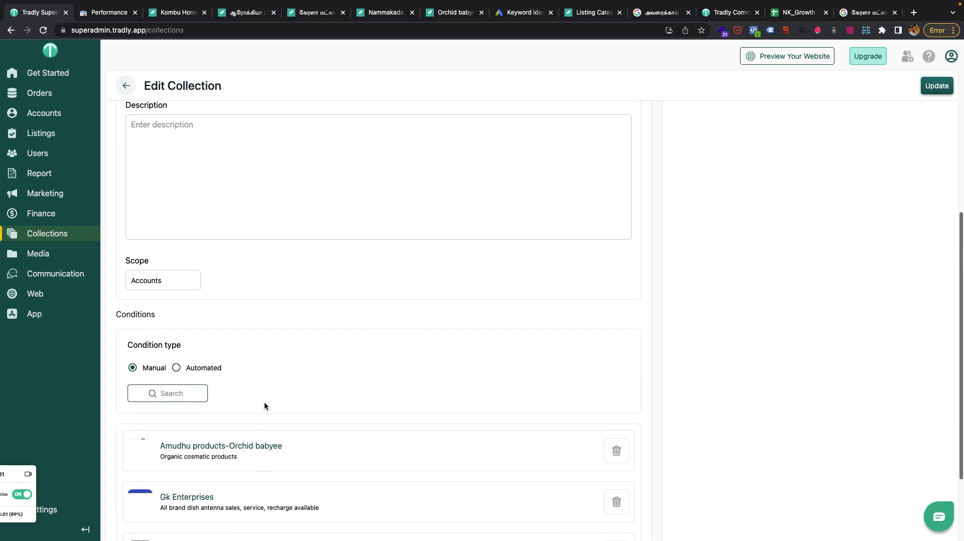
scroll(264, 405, up, 4)
drag(197, 256, 114, 256)
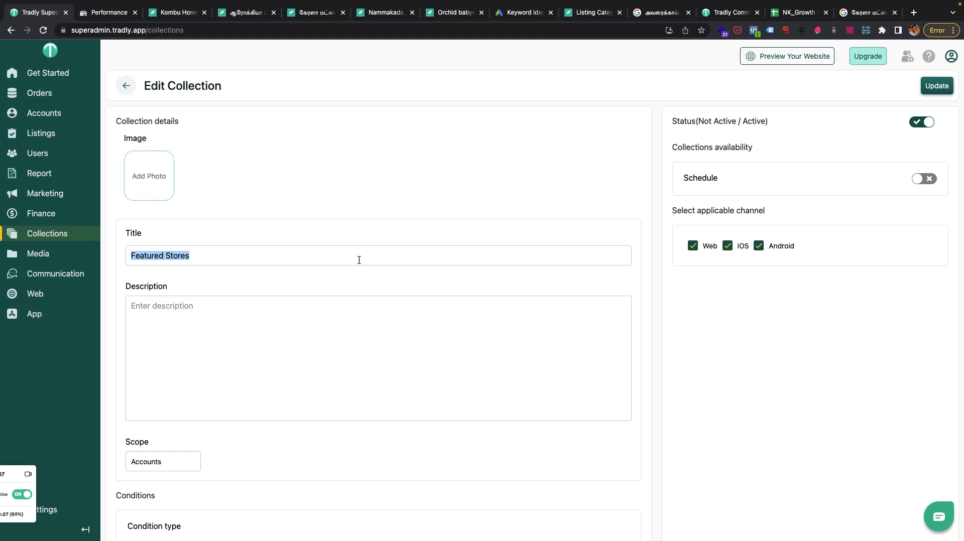
Consult the Keyword Planner ideas and the Search Console performance report for nammakada.app.
click(519, 16)
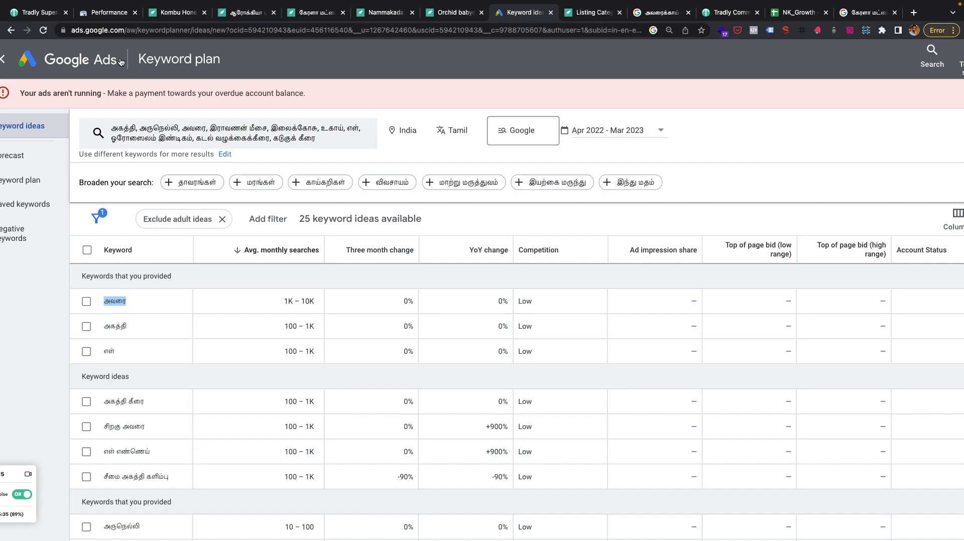
click(53, 14)
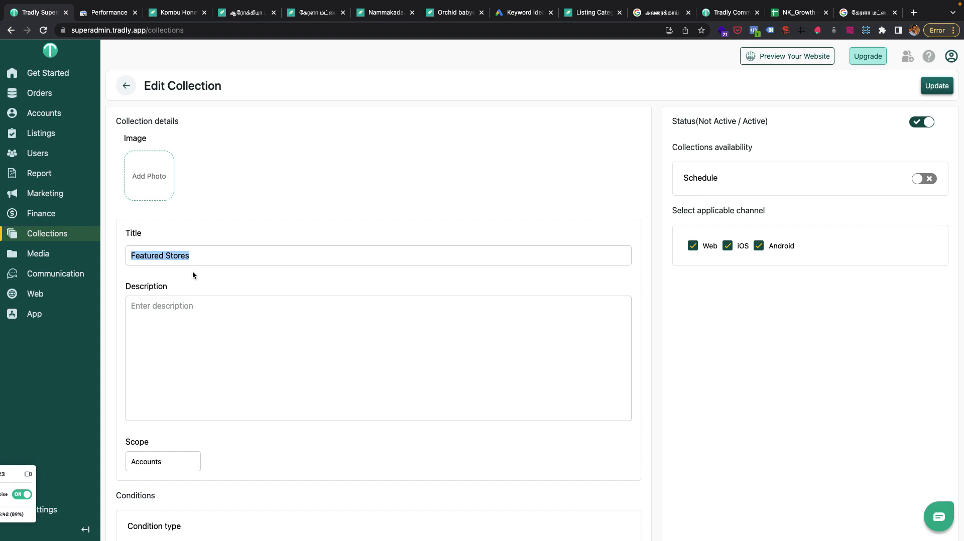
click(117, 15)
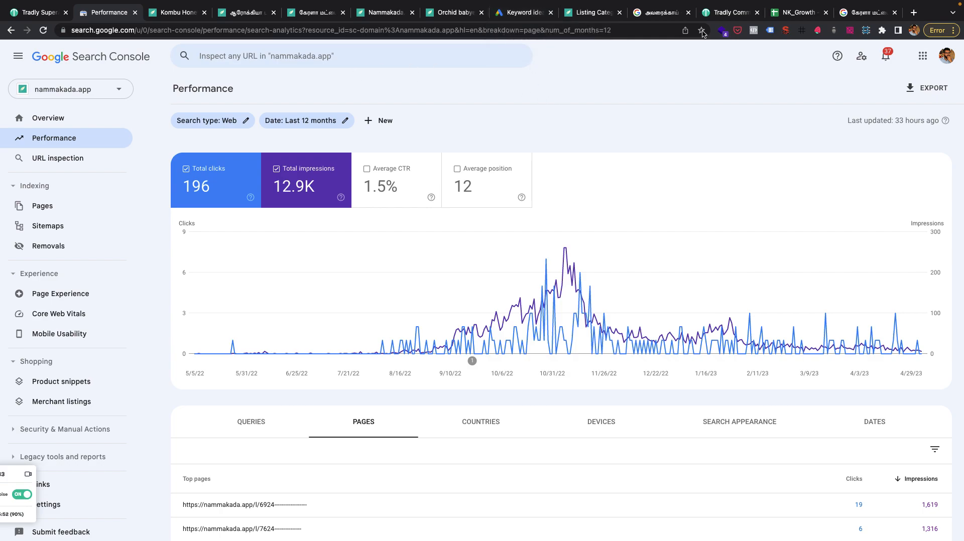
Return to the Google results for "கேரளா மட்டை அரிசி" and highlight the word "அரிசி" in the query.
click(860, 13)
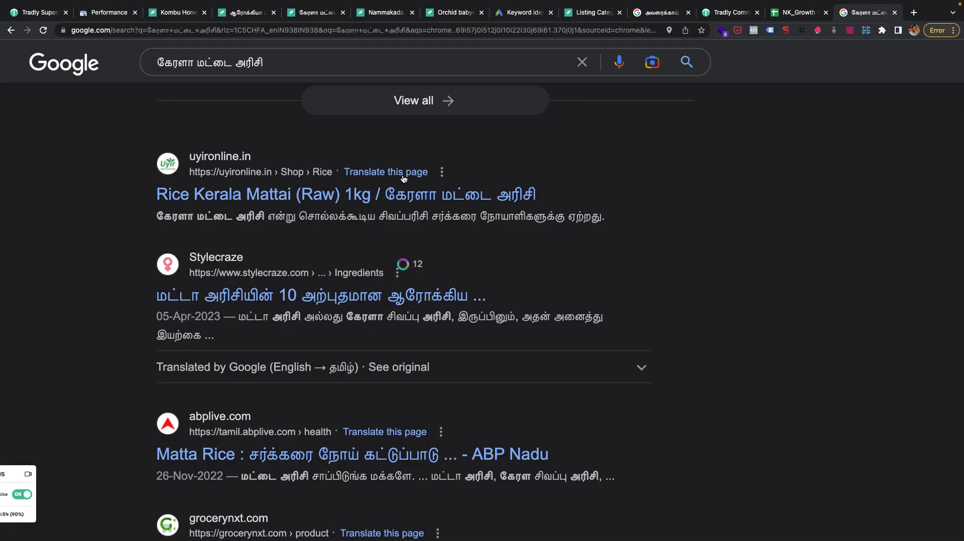
scroll(193, 88, up, 4)
drag(275, 62, 161, 65)
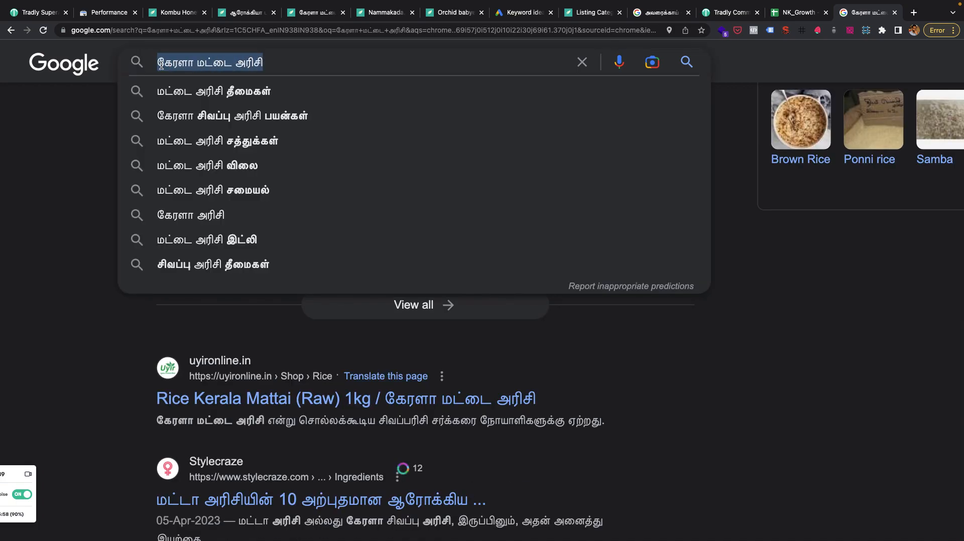
click(236, 67)
double_click(237, 66)
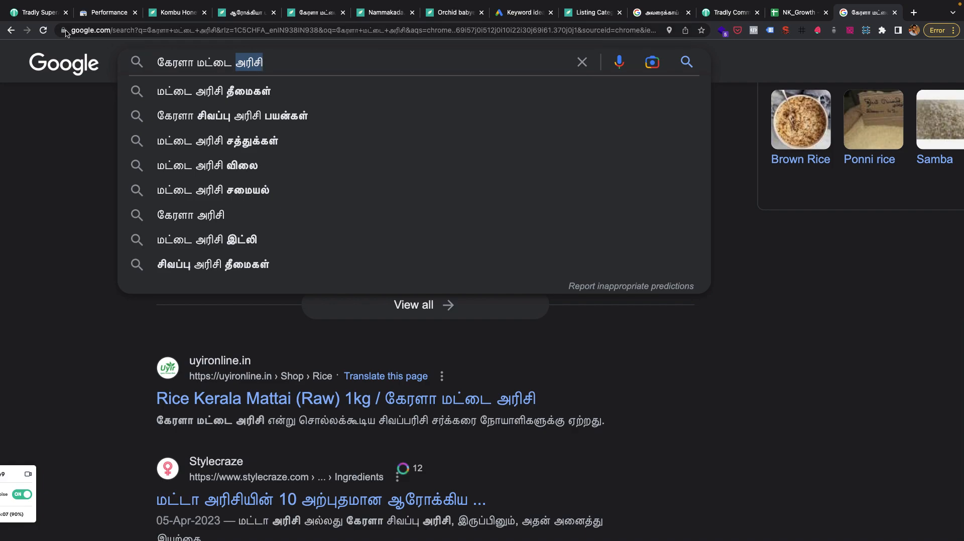
Leave the Featured Stores collection in the Tradly admin and start a new collection titled "அரிசி".
click(49, 14)
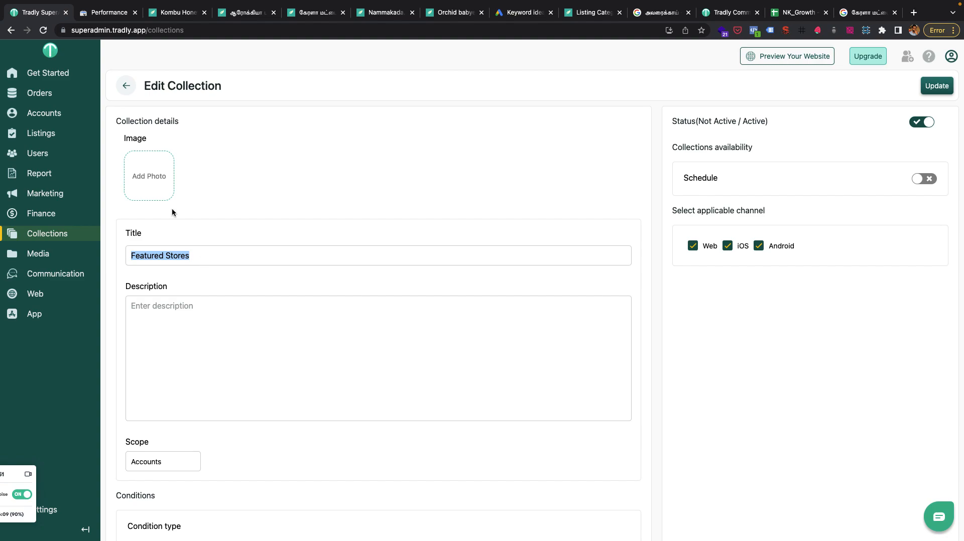
click(131, 90)
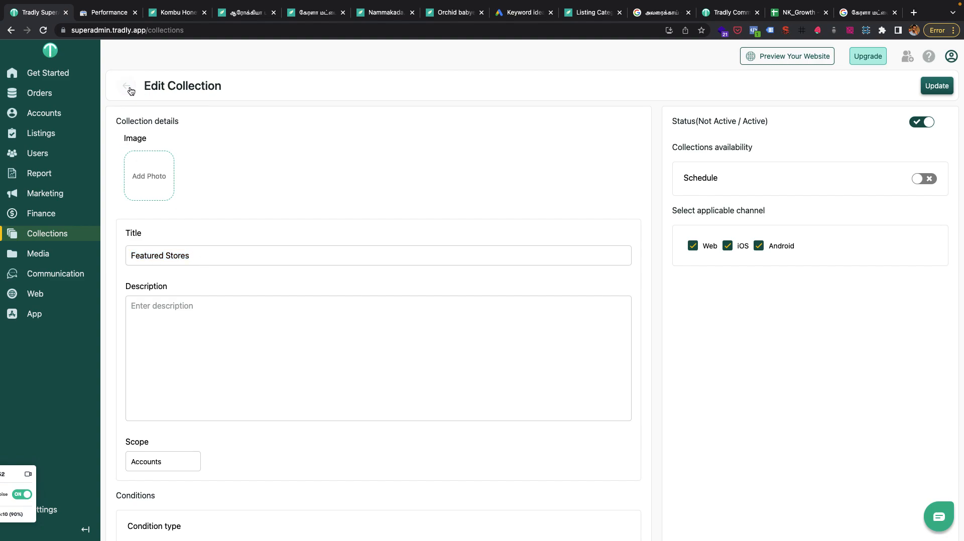
click(931, 98)
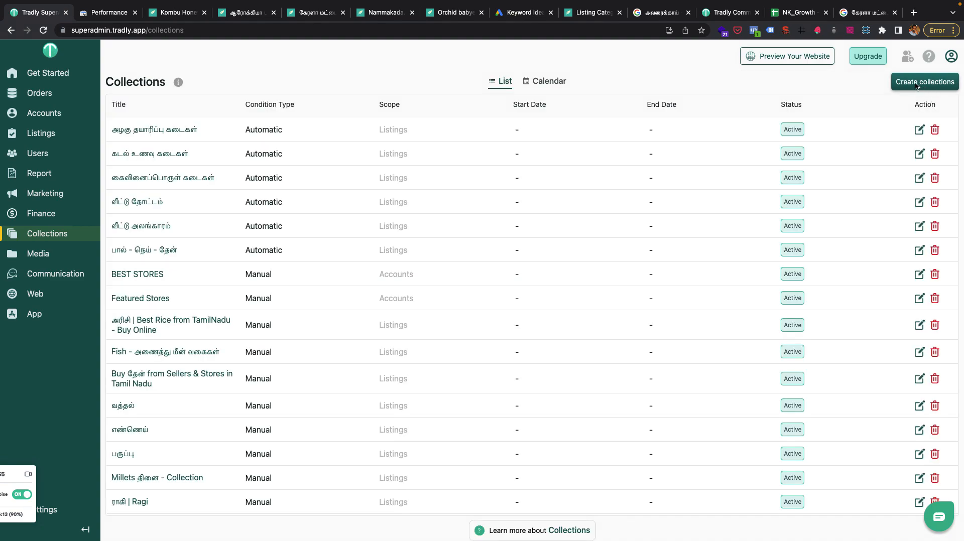
click(915, 85)
click(174, 256)
text(அரிசி)
click(170, 326)
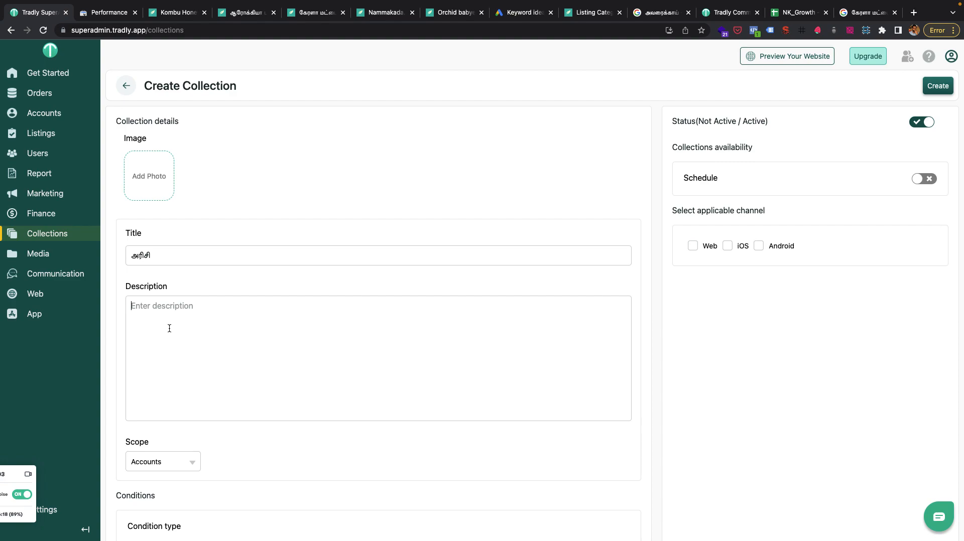
Search the accounts for "அரிசி" and add the first six stores, from நேஷனல் ஸ்டோர் through ஸ்ரீ அமிர்தவர்ஷினி, to the collection.
scroll(190, 474, down, 3)
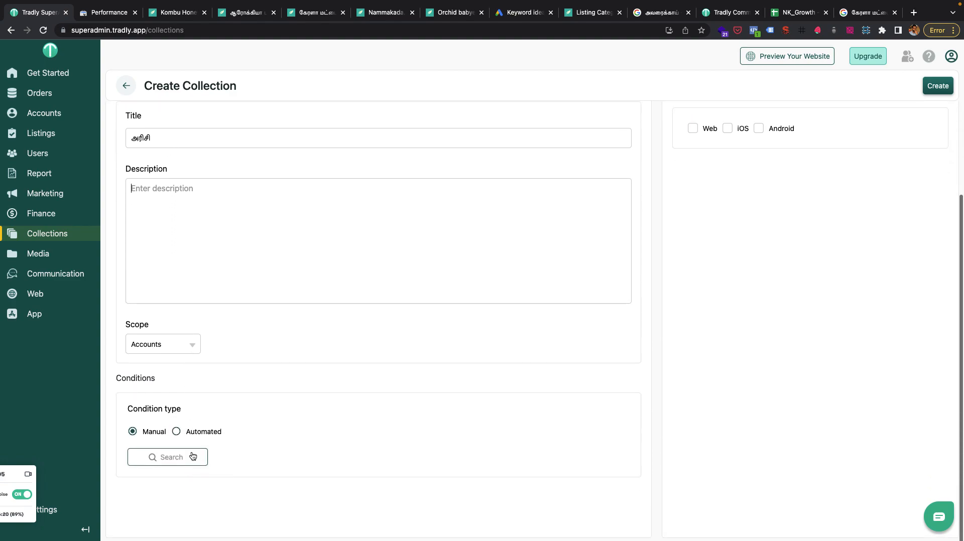
click(164, 460)
click(803, 111)
text(அரிசி)
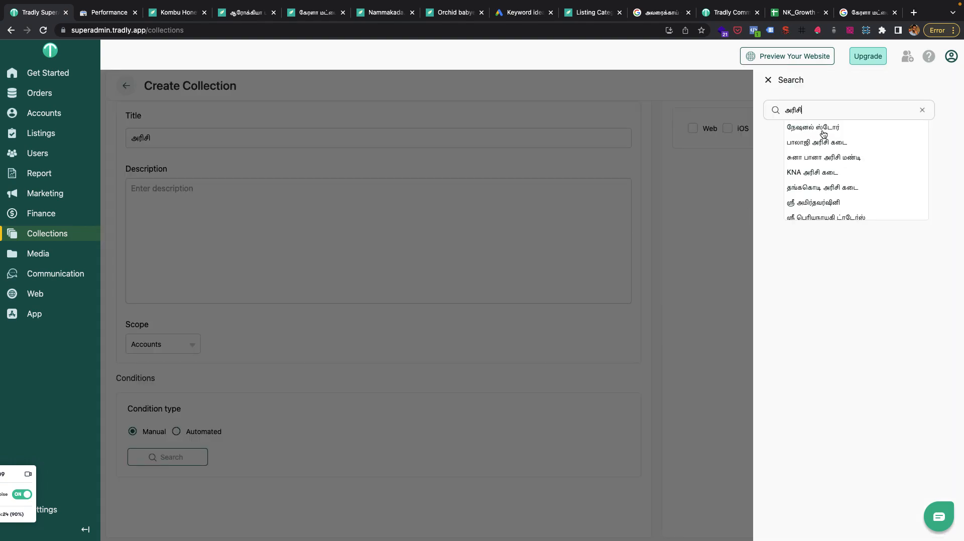
click(823, 131)
click(819, 143)
click(818, 158)
click(817, 177)
click(816, 189)
click(813, 202)
Add ஸ்ரீ பெரியநாயகி ட்ரேடர்ஸ், Ithayam Malligai & department store and SSS அரிசி மண்டி, and close the account search.
scroll(812, 203, down, 2)
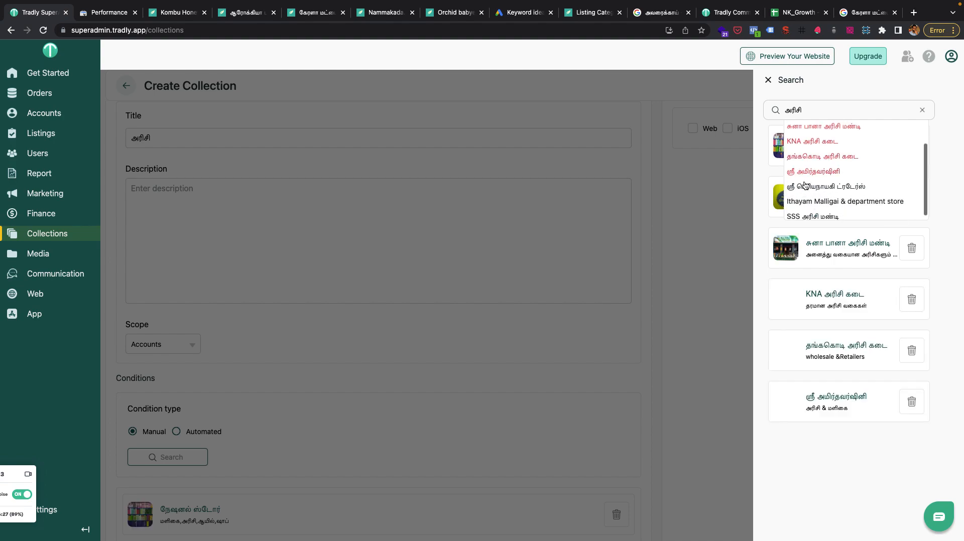
click(806, 184)
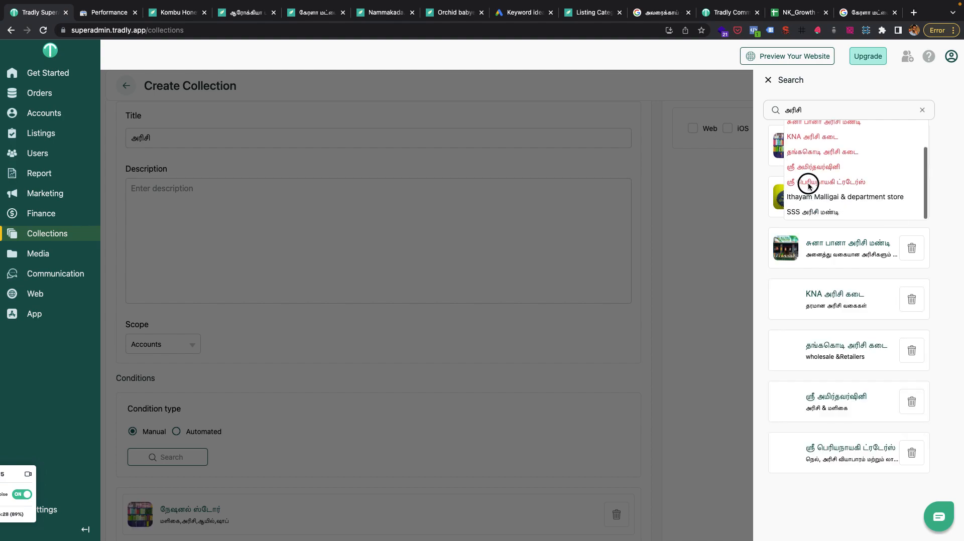
click(808, 214)
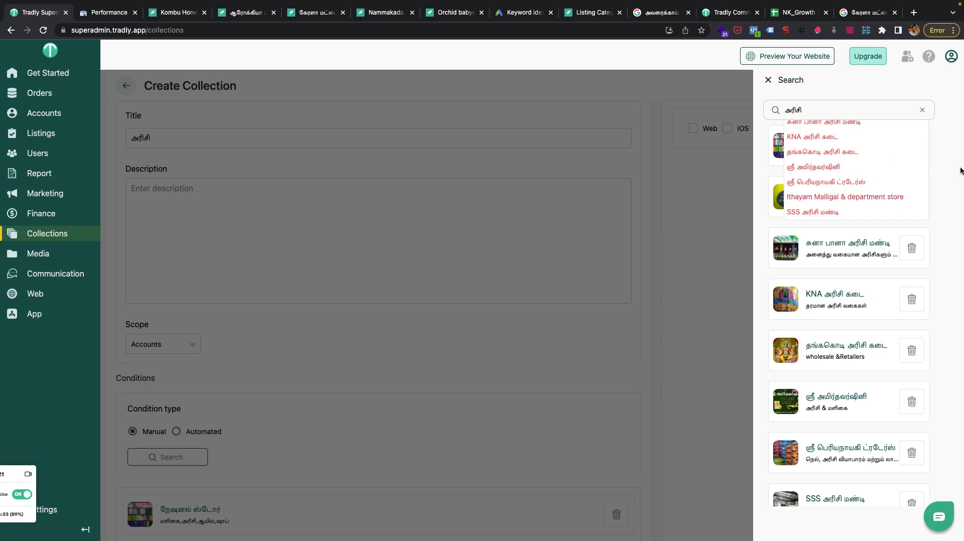
click(920, 107)
click(768, 80)
Extend the new collection's title to "Stores Selling Rice - அரிசி".
scroll(177, 357, down, 3)
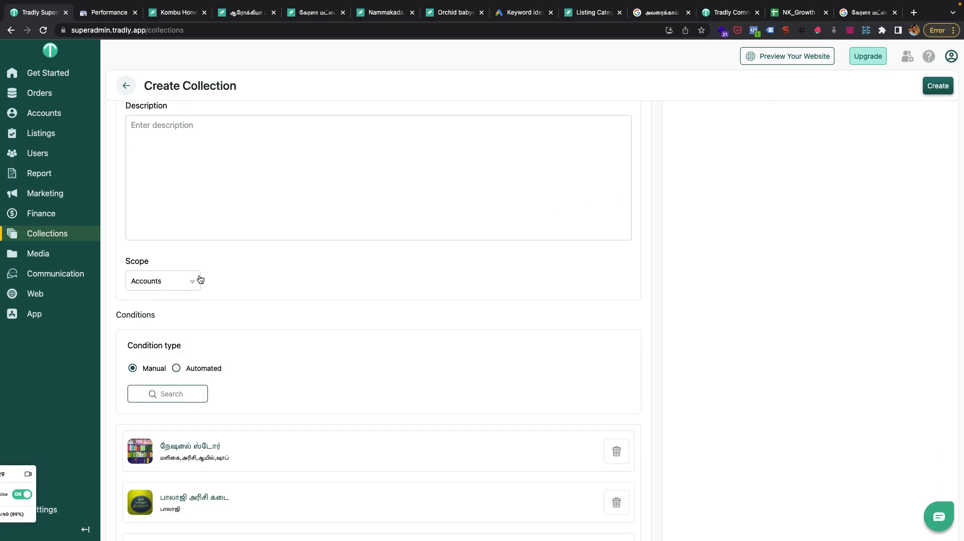
scroll(185, 284, up, 8)
click(169, 257)
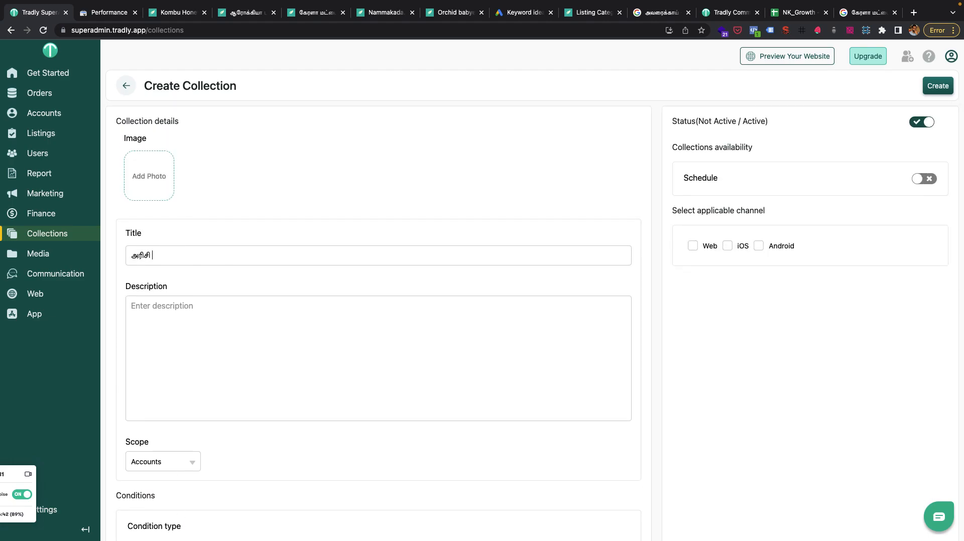
text(Buy from)
key(super+shift+Left)
text(Sto)
key(BackSpace)
text(ores Selling Rice -)
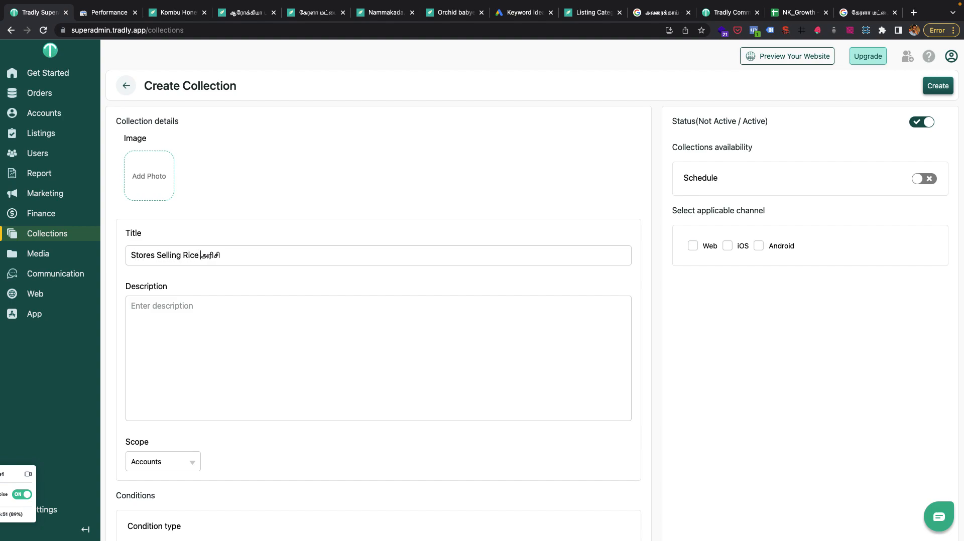
Review the new collection's description field, scope, condition type and selected stores.
scroll(251, 381, down, 4)
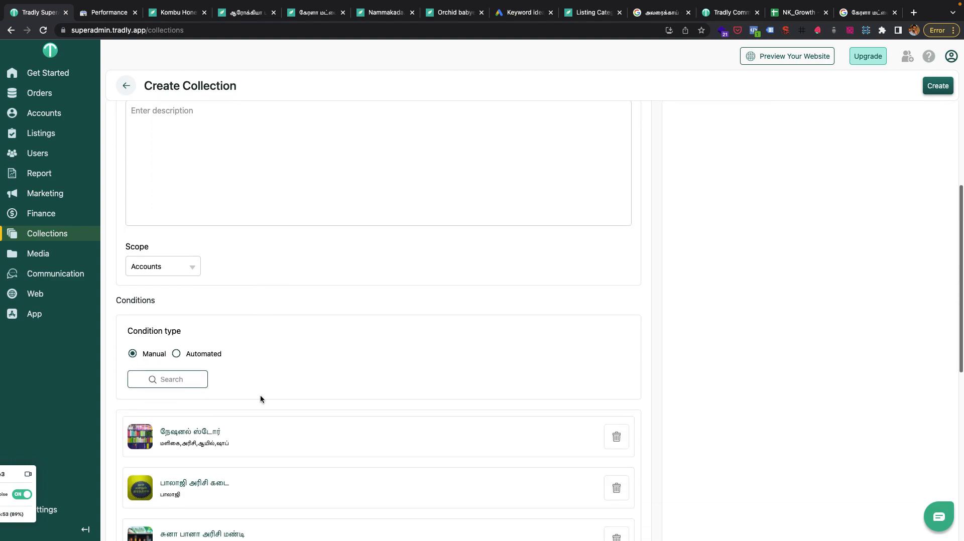
scroll(260, 397, up, 4)
scroll(340, 447, down, 4)
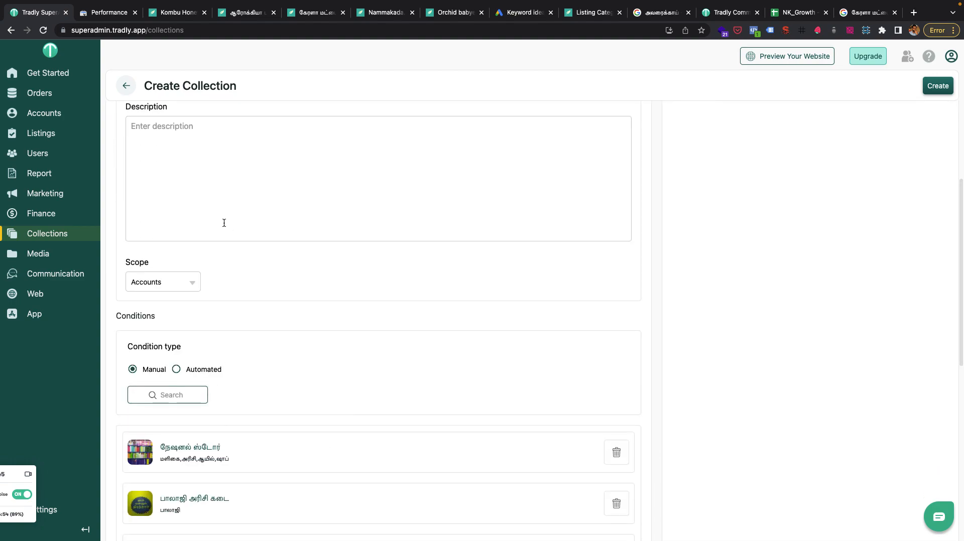
scroll(266, 441, down, 9)
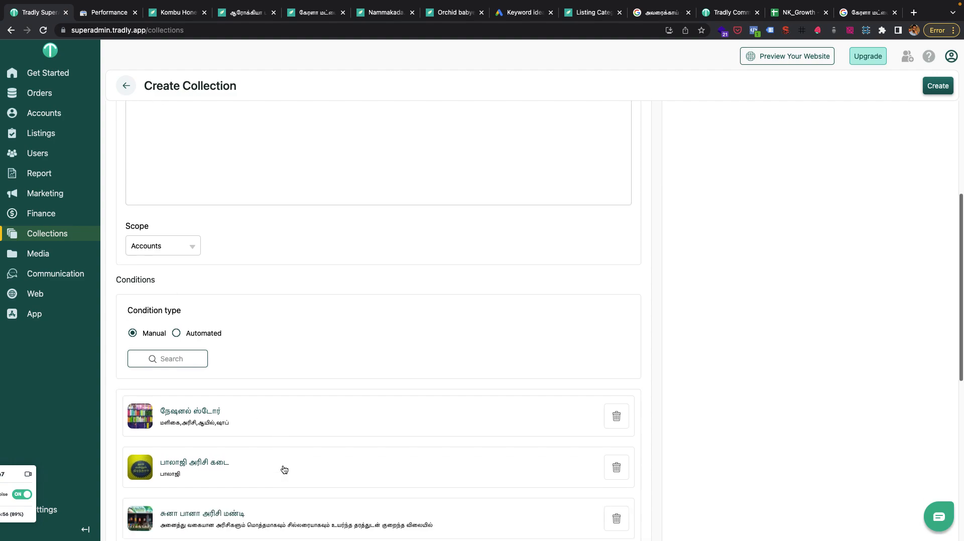
scroll(275, 363, up, 9)
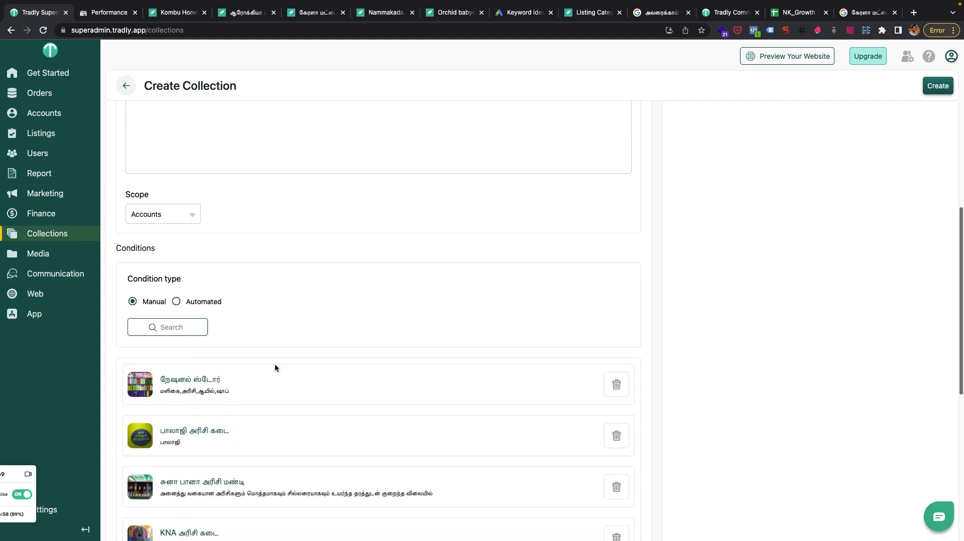
scroll(183, 222, up, 5)
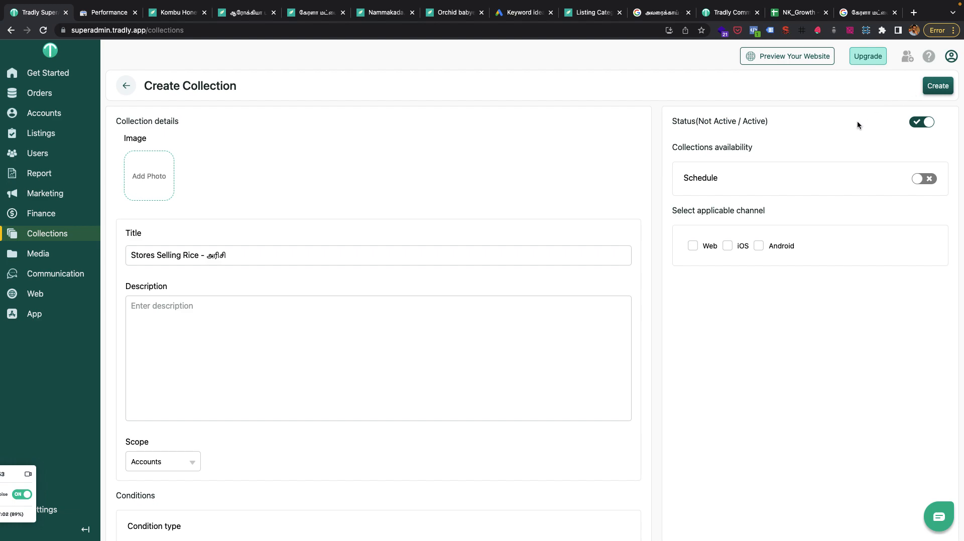
Search Google in a new browser tab for "Rice sellers in Tamil Nadu".
key(super+t)
text(Rice)
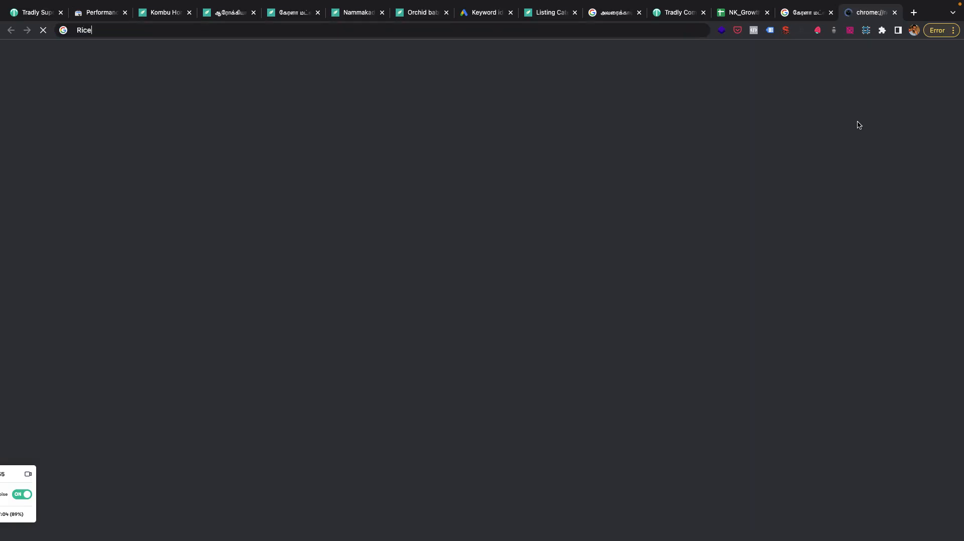
text( sellers i)
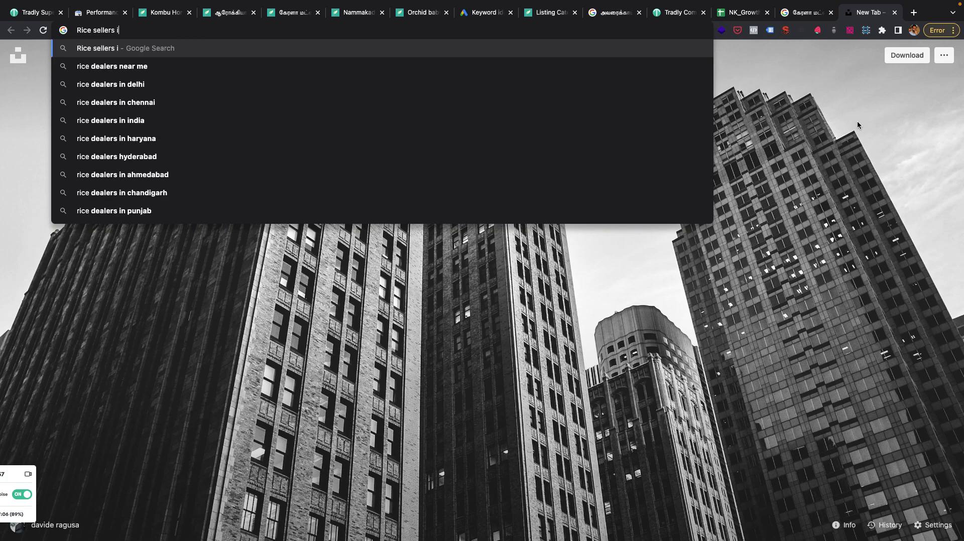
text(n Tamil Nad)
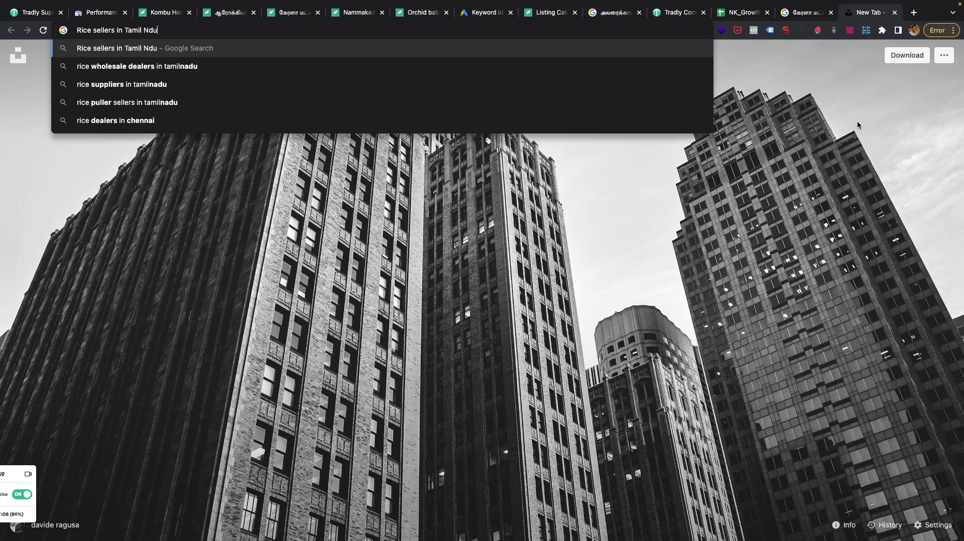
text(u)
key(Return)
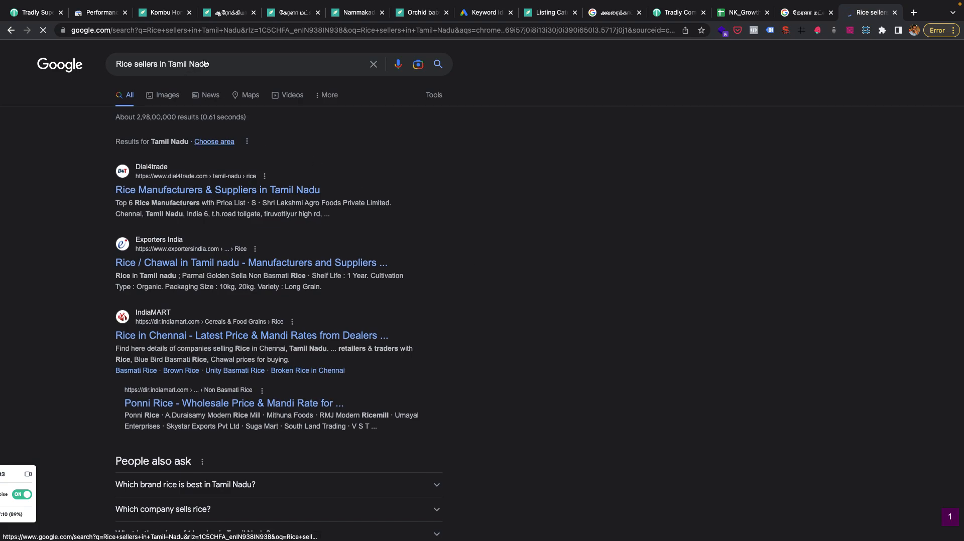
Examine the Google results for "Rice sellers in Tamil Nadu", including the supplier listings and related questions.
drag(217, 64, 116, 65)
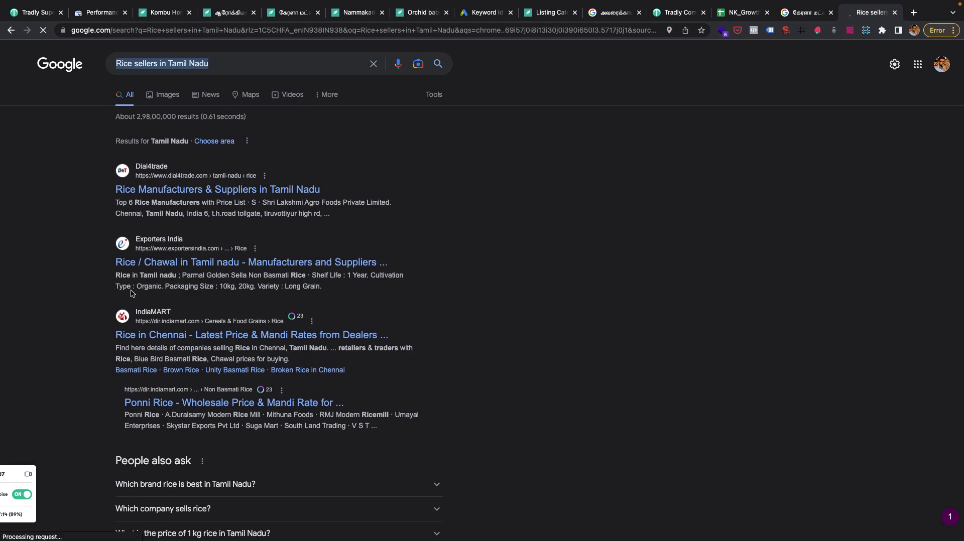
scroll(132, 291, down, 1)
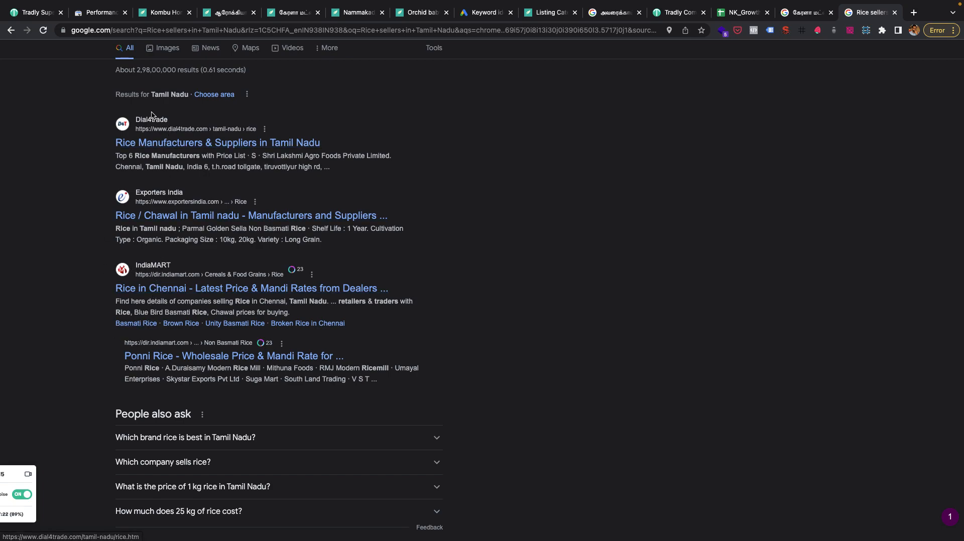
scroll(151, 115, up, 1)
scroll(152, 114, up, 2)
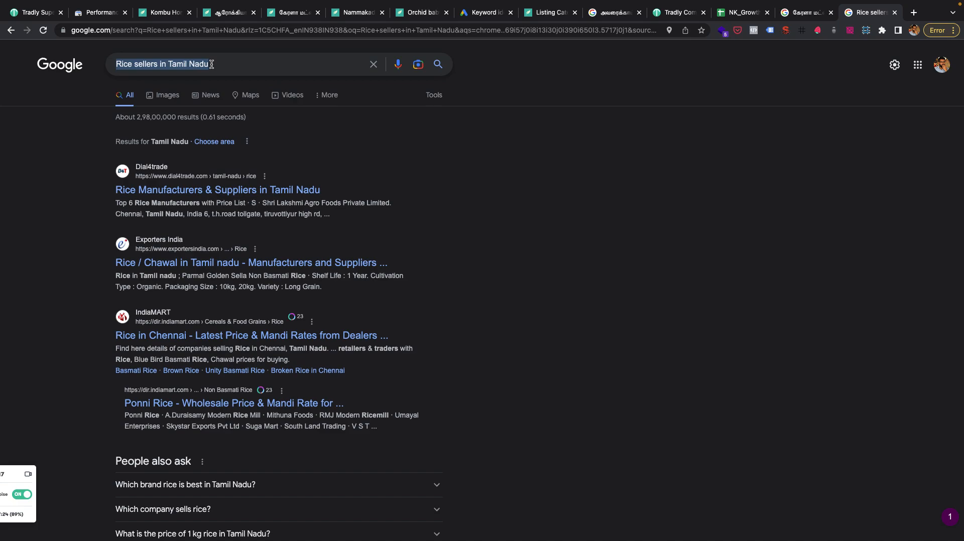
click(211, 64)
triple_click(211, 64)
text(Rice)
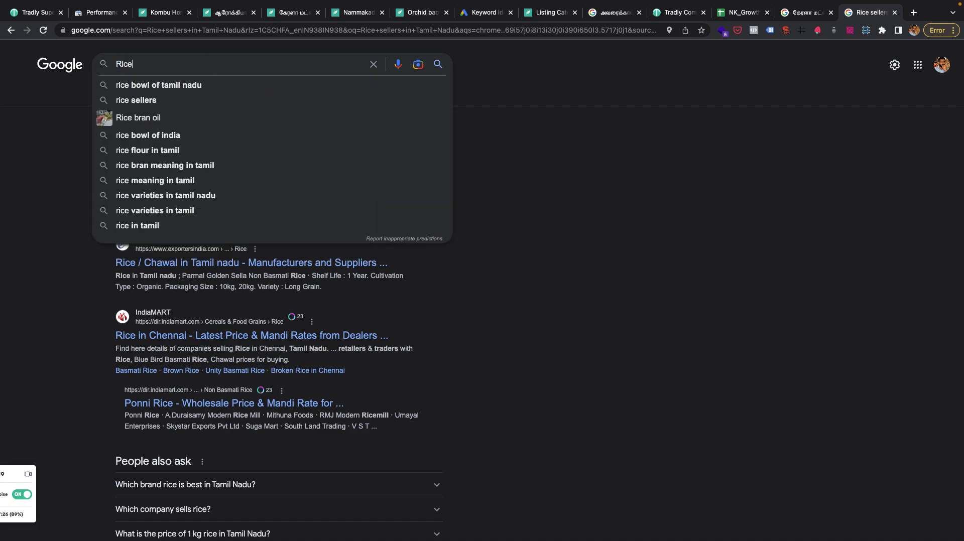
click(55, 339)
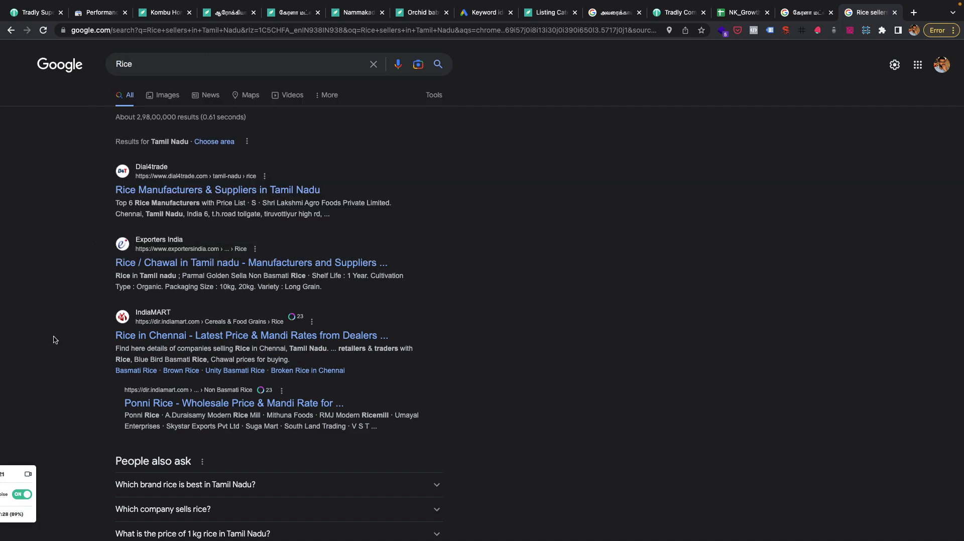
key(super+space)
text(Rice)
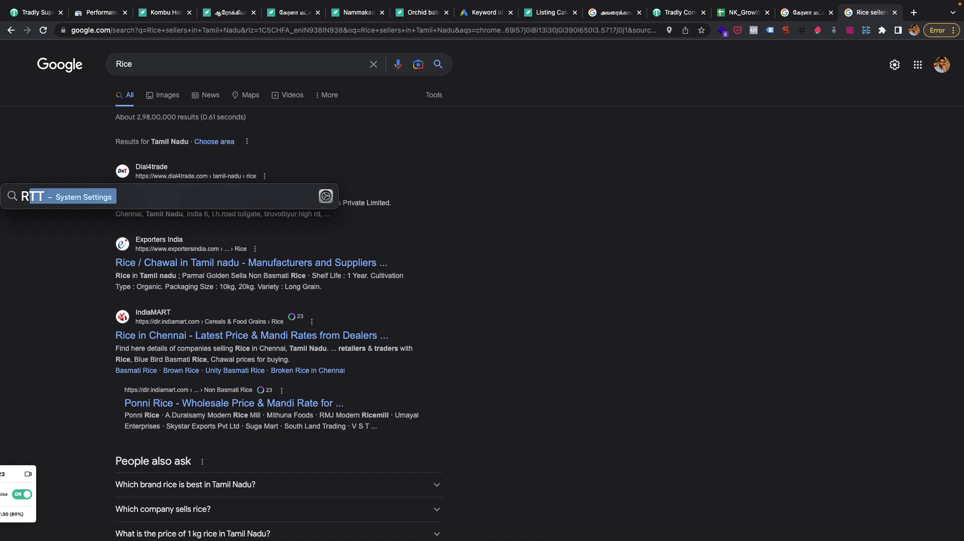
key(BackSpace)
key(BackSpace)
key(BackSpace)
key(BackSpace)
click(141, 29)
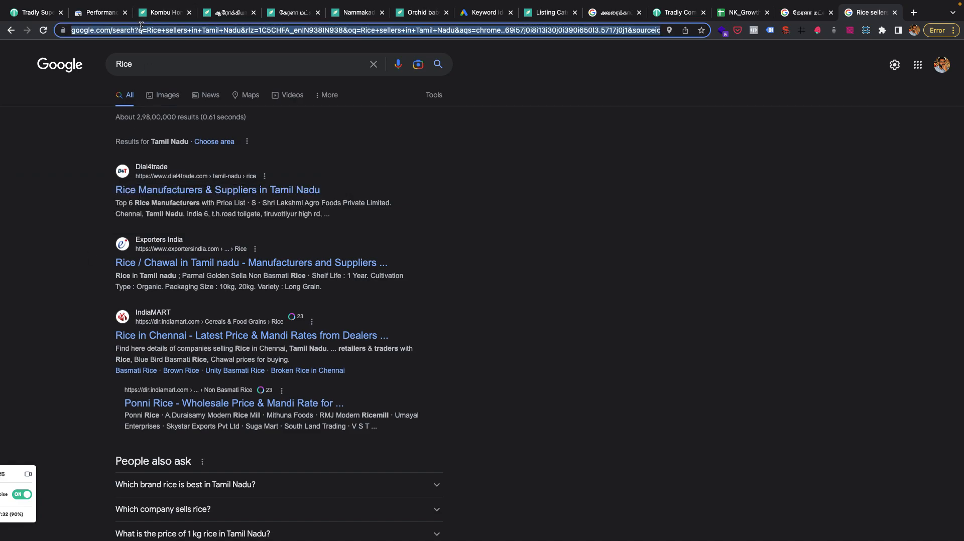
text(Rice)
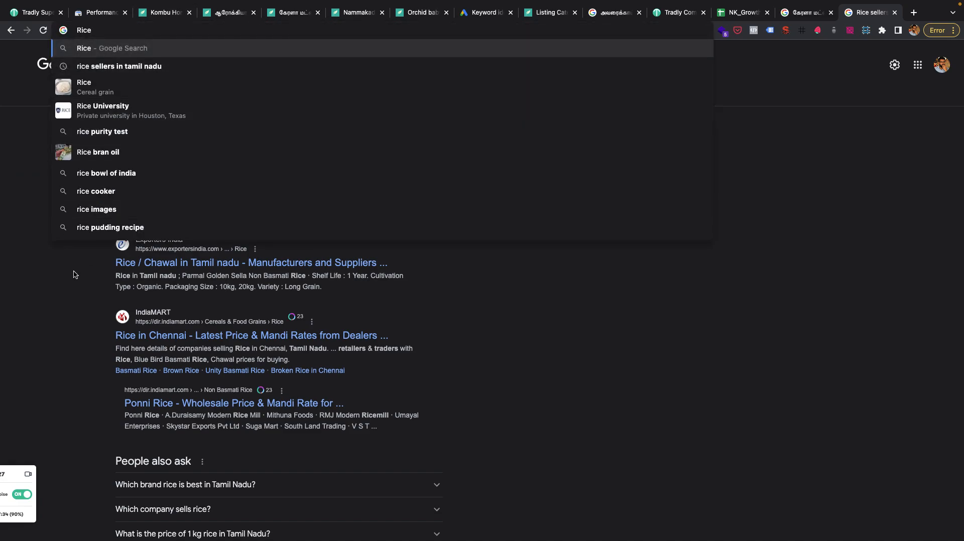
key(Return)
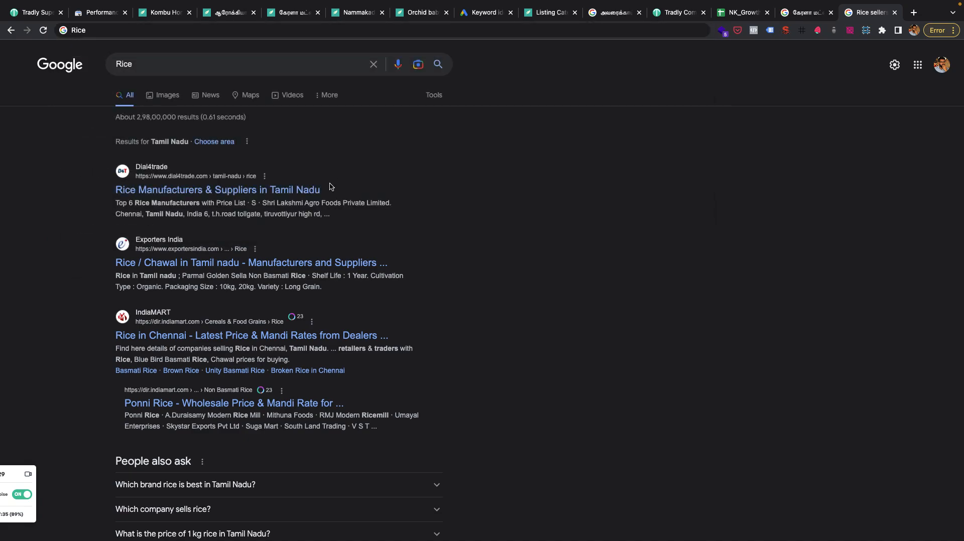
Draft the wording "Manufacturers, Suppliers," in Spotlight Search, clear it and close the search.
key(super+space)
text(Manufacturers, Suppli)
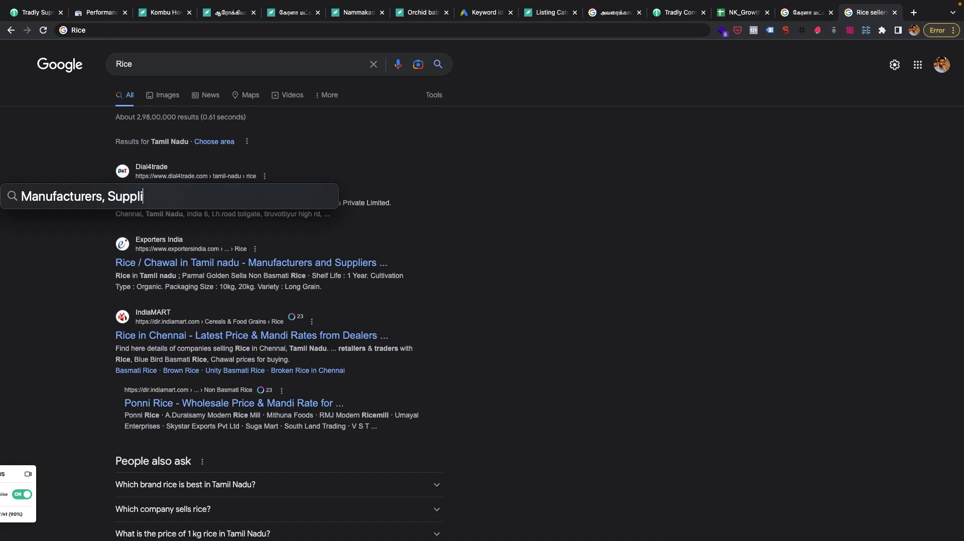
text(ers,)
scroll(457, 330, down, 2)
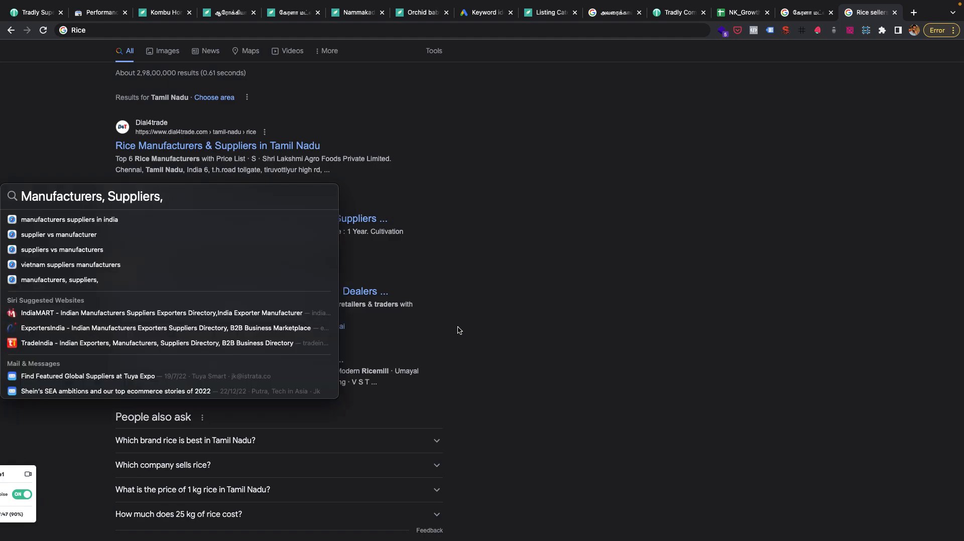
key(super+a)
key(super+c)
key(BackSpace)
scroll(489, 310, up, 2)
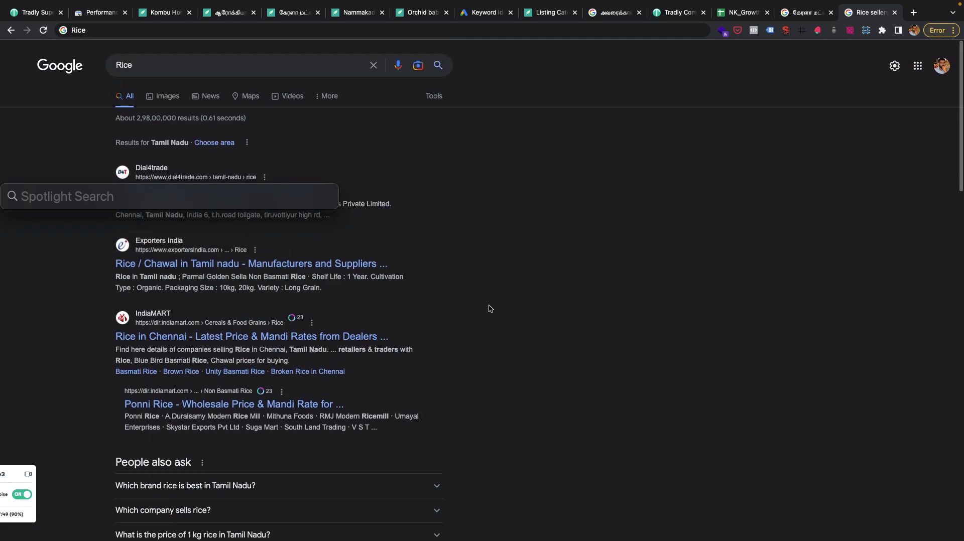
key(Escape)
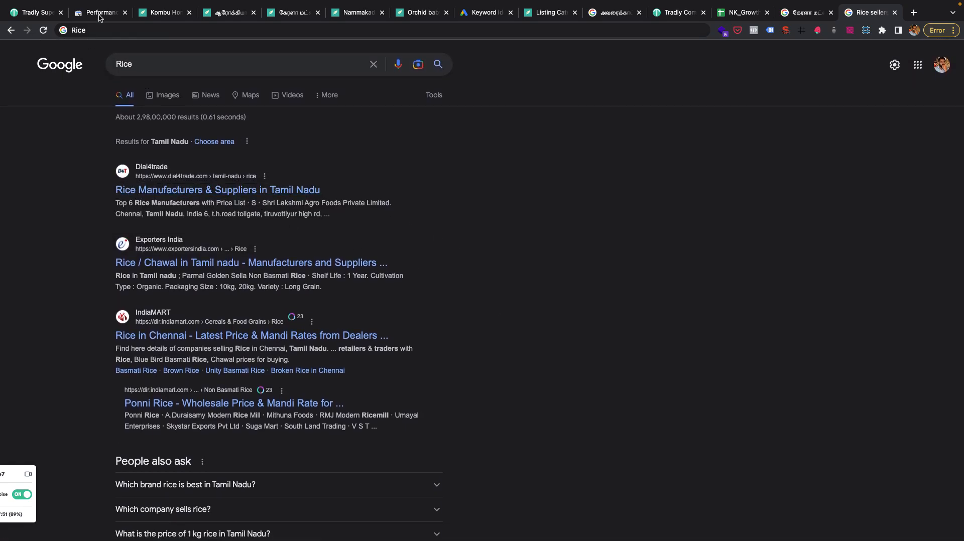
Return to the new collection and extend its title to "Stores Selling Rice in Tamil Nadu - அரிசி - Manufacturers, Suppliers".
click(35, 12)
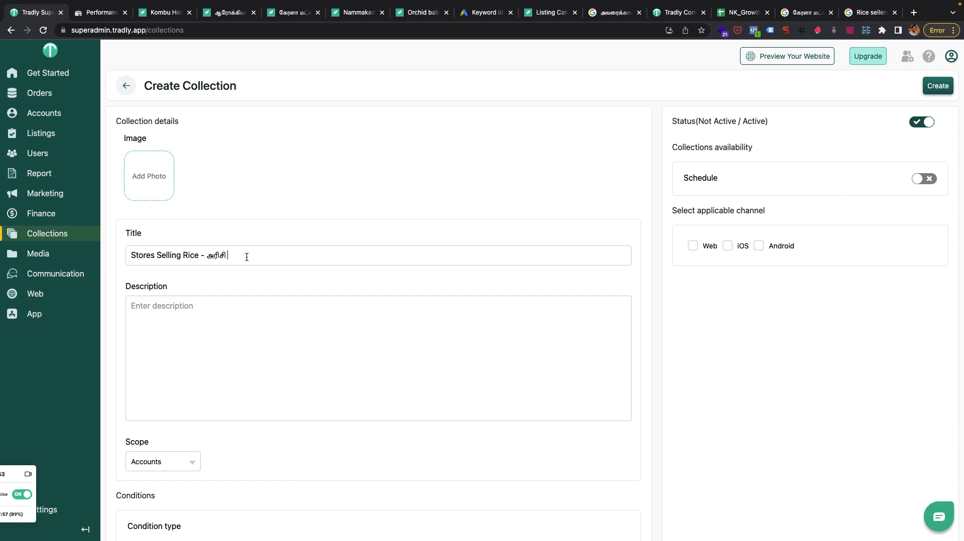
text(in )
text(Tami)
key(BackSpace)
text(mil Nadu)
key(super+v)
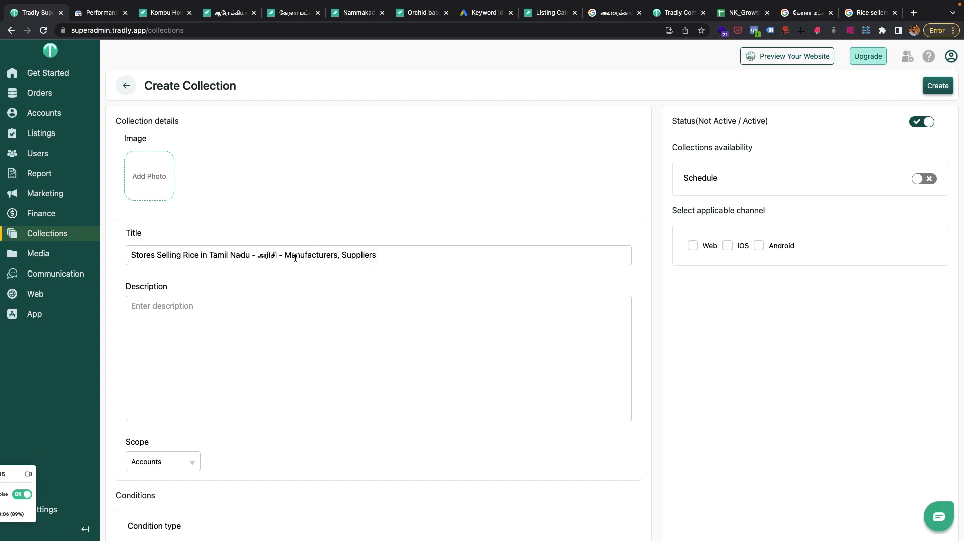
Begin the collection's description with "Discover stores, manufacturers, suppliers selling".
click(285, 337)
text(Discov)
text(er store)
key(BackSpace)
text(tores, manufacturers, suppliers selling)
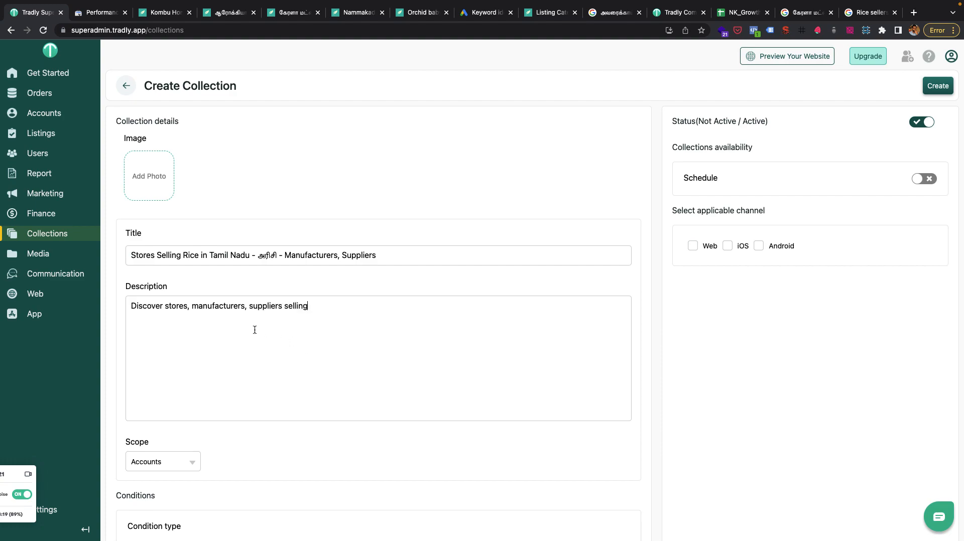
Revise the description to read "Discover stores, manufacturers and suppliers selling Rice in Tamil Nadu.".
click(245, 306)
key(BackSpace)
text(and suppliers selling Rice in Tamil Nadue)
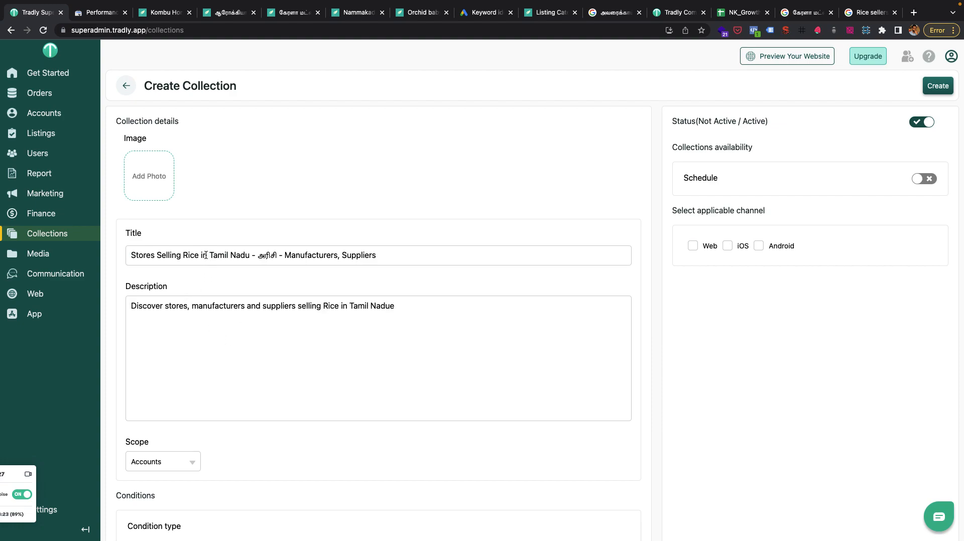
drag(273, 258, 278, 256)
click(430, 300)
click(410, 308)
key(BackSpace)
Translate the collection's description from English to Tamil with Google in a new browser tab and copy the translation.
key(super+a)
key(ctrl+c)
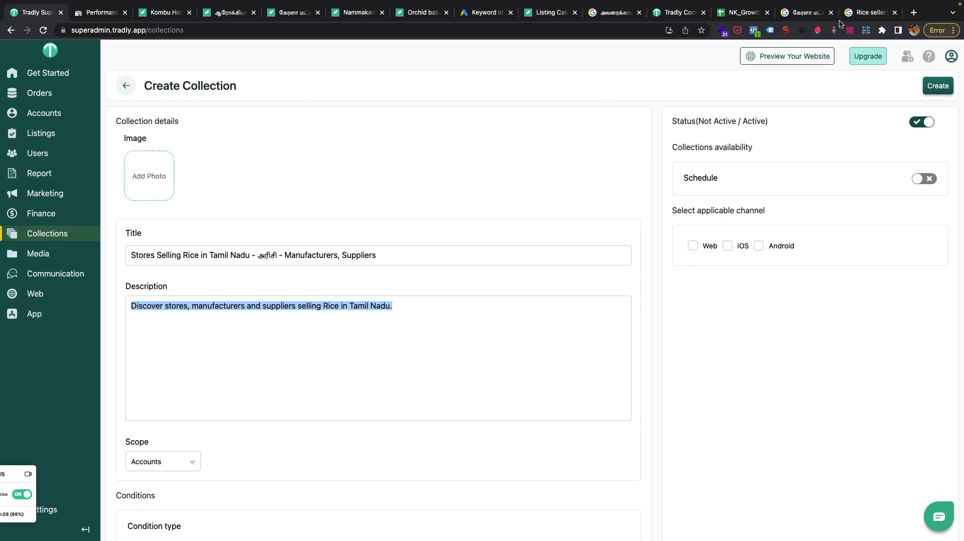
click(913, 14)
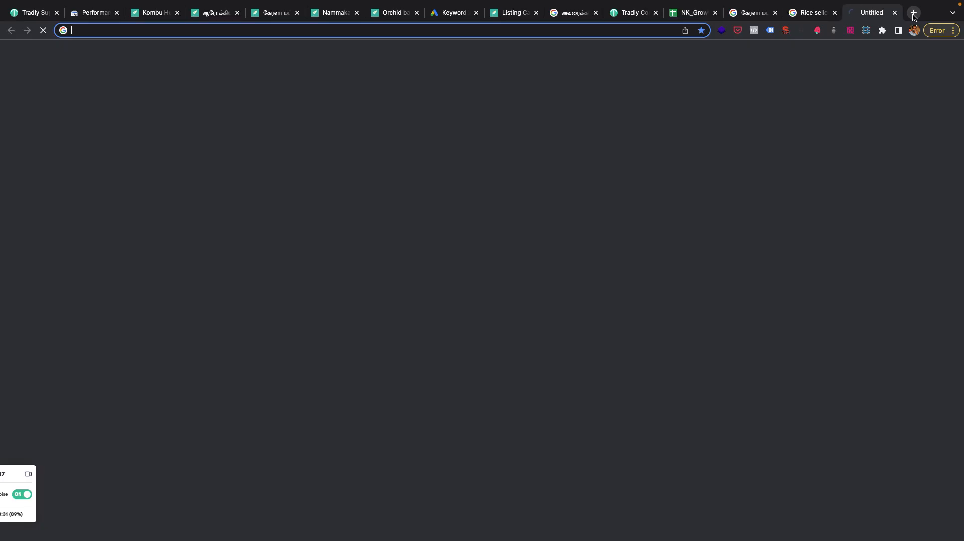
text(english to tamil)
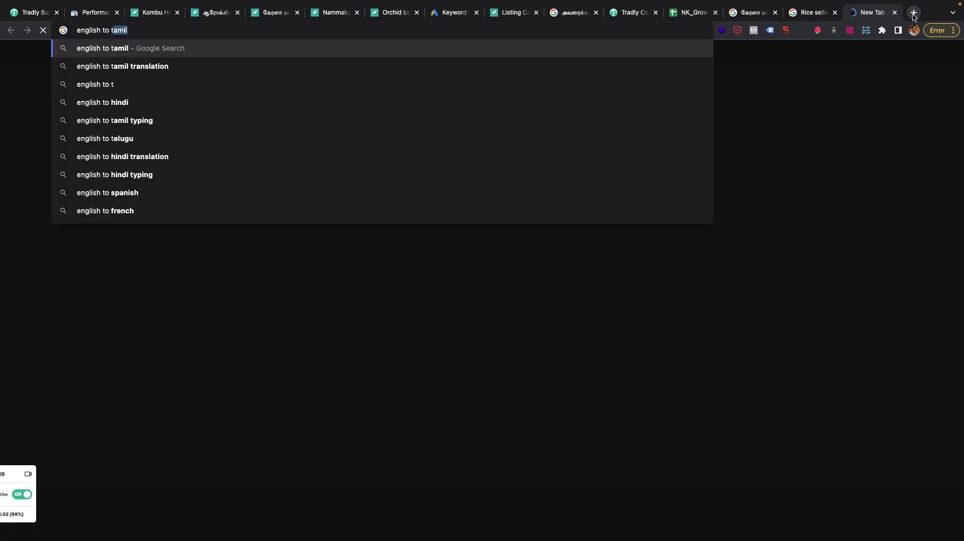
key(Down)
key(Return)
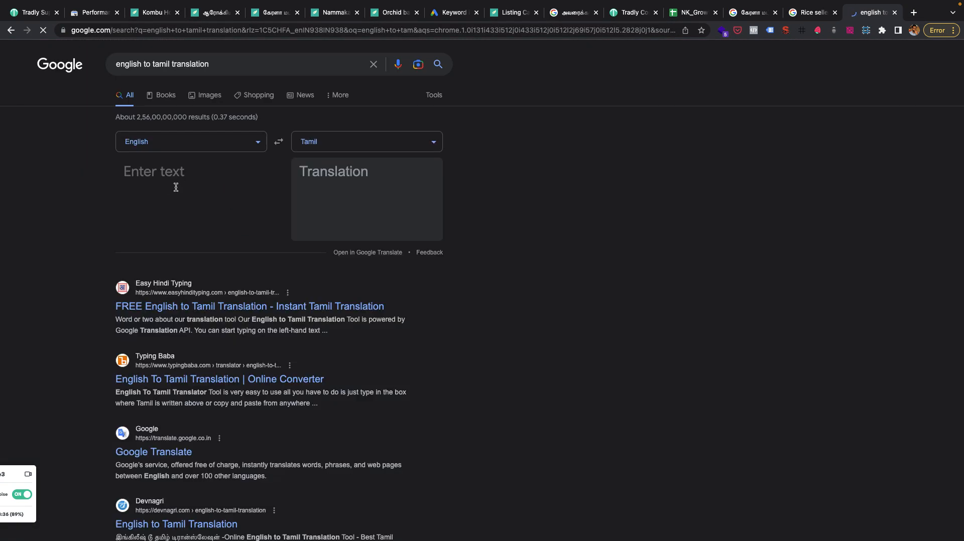
click(177, 190)
key(ctrl+v)
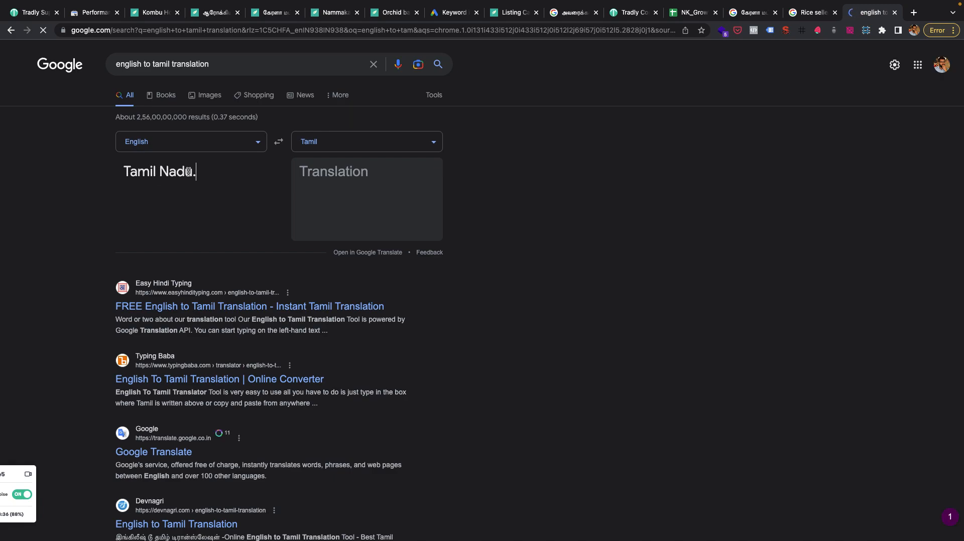
key(ctrl+a)
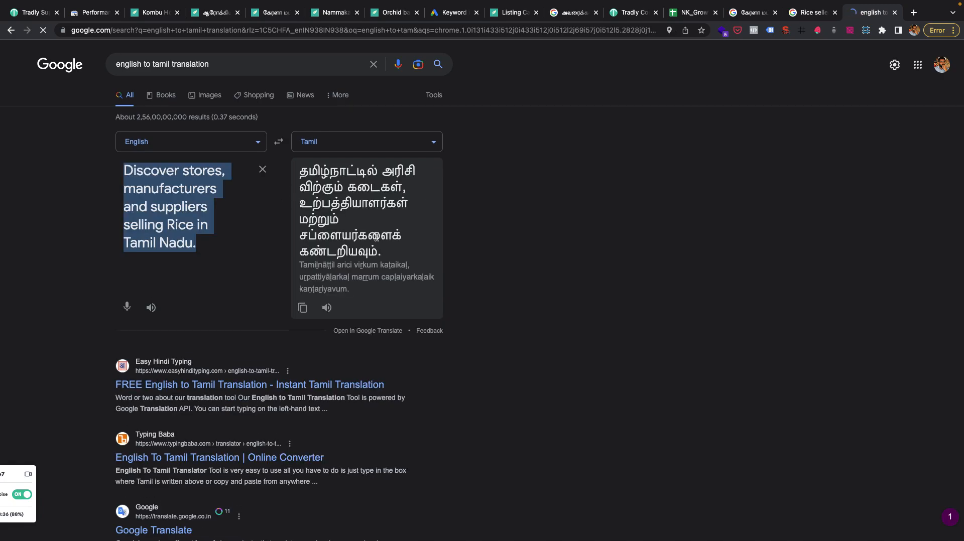
click(303, 308)
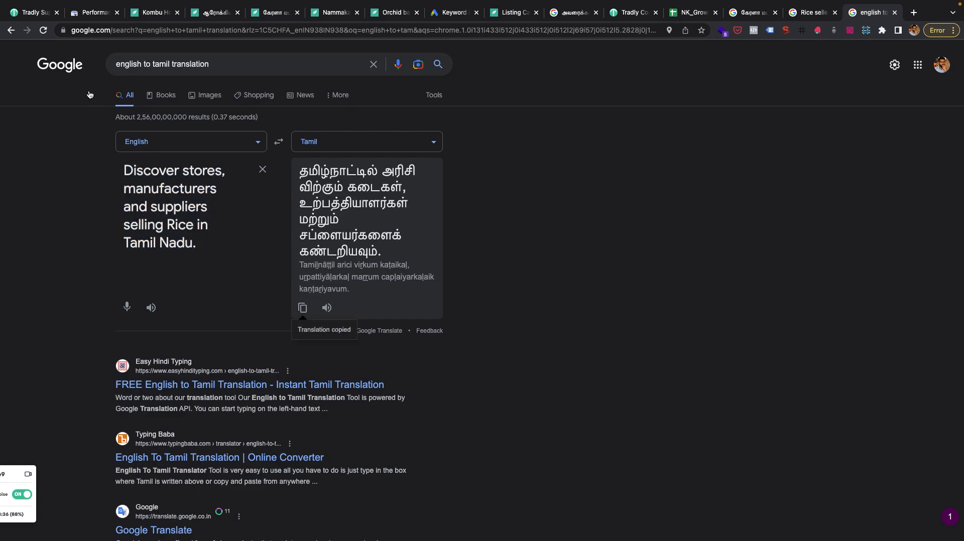
Add the copied Tamil translation as a second line in the collection's description.
click(28, 15)
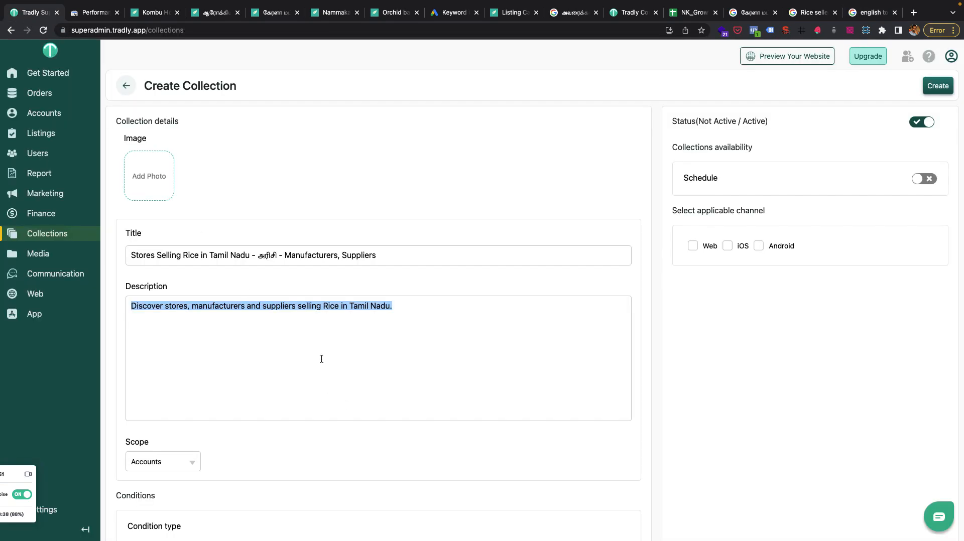
click(397, 305)
key(super+v)
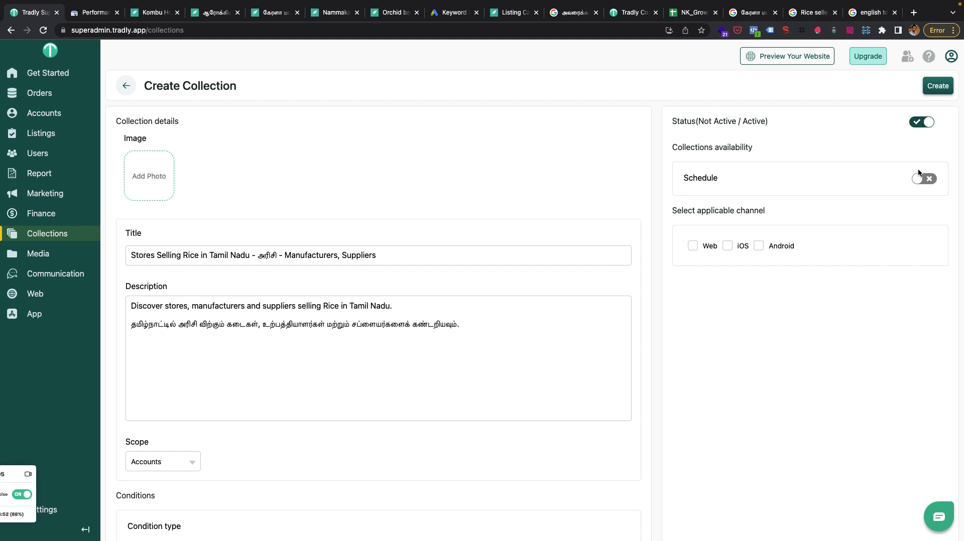
Make the collection applicable to the Web channel and create it.
click(935, 94)
scroll(551, 306, down, 2)
click(693, 187)
click(934, 87)
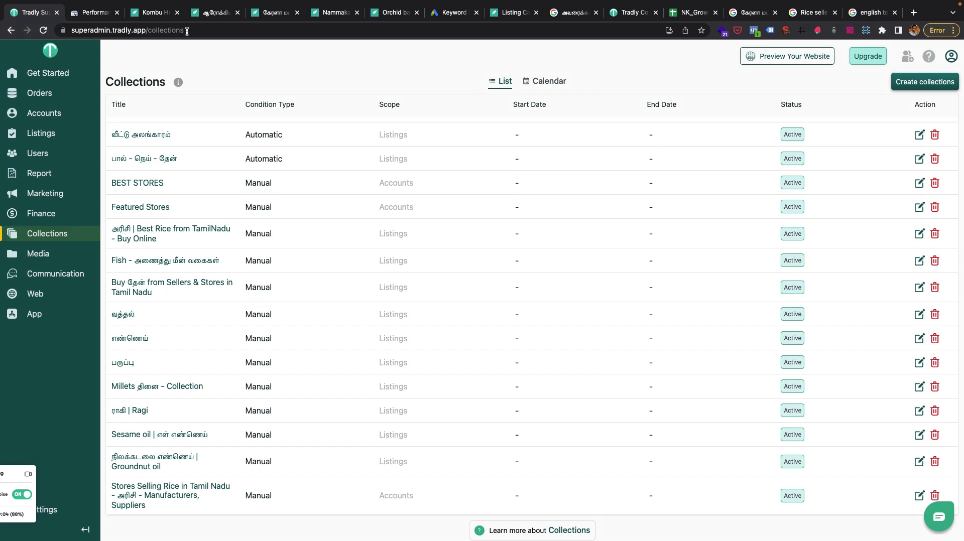
Open the Nammakada storefront home page and locate the "Stores Selling Rice in Tamil Nadu" collection.
click(148, 13)
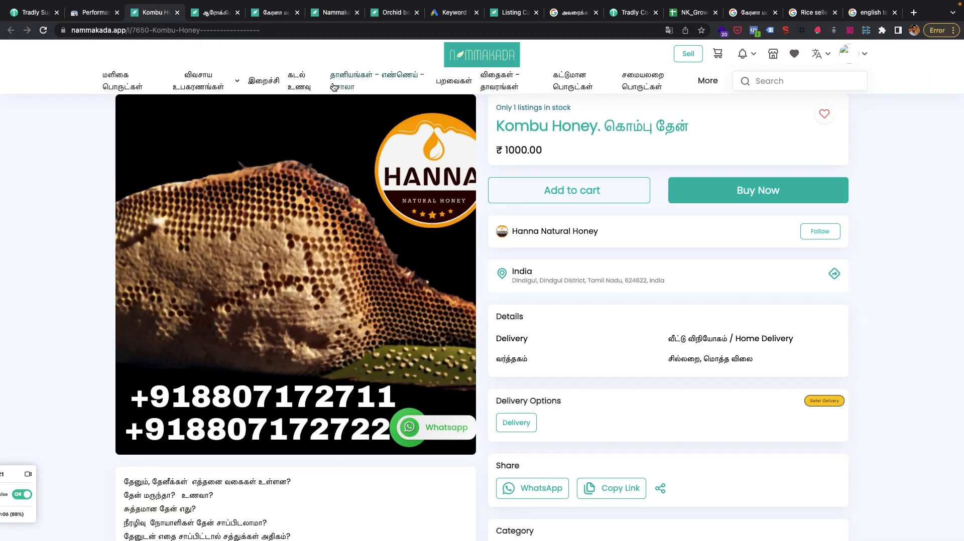
click(484, 56)
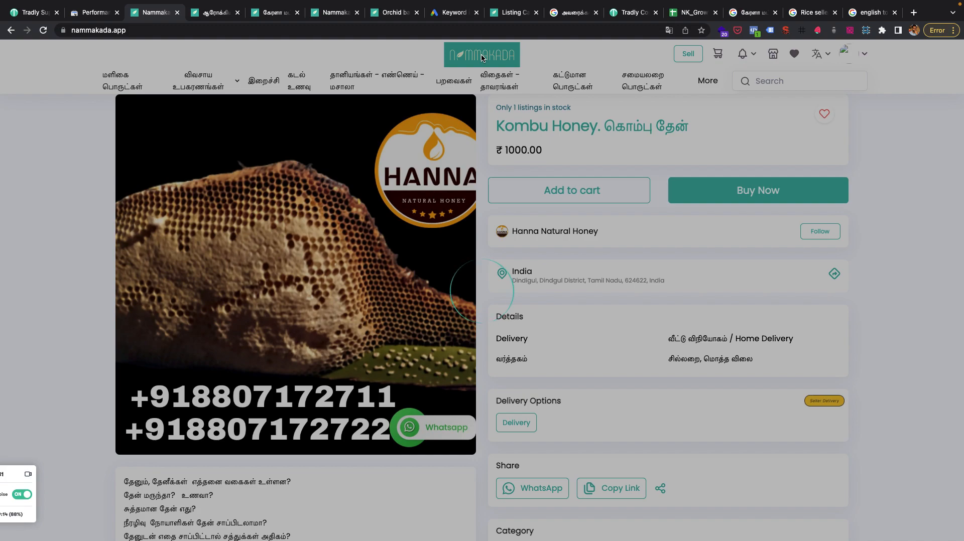
click(212, 14)
click(150, 18)
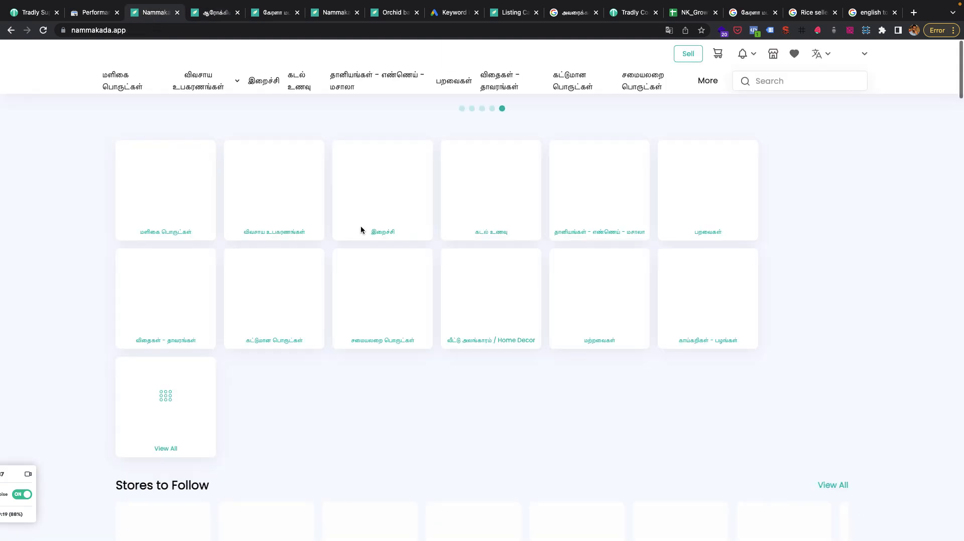
scroll(435, 317, down, 15)
scroll(436, 321, down, 10)
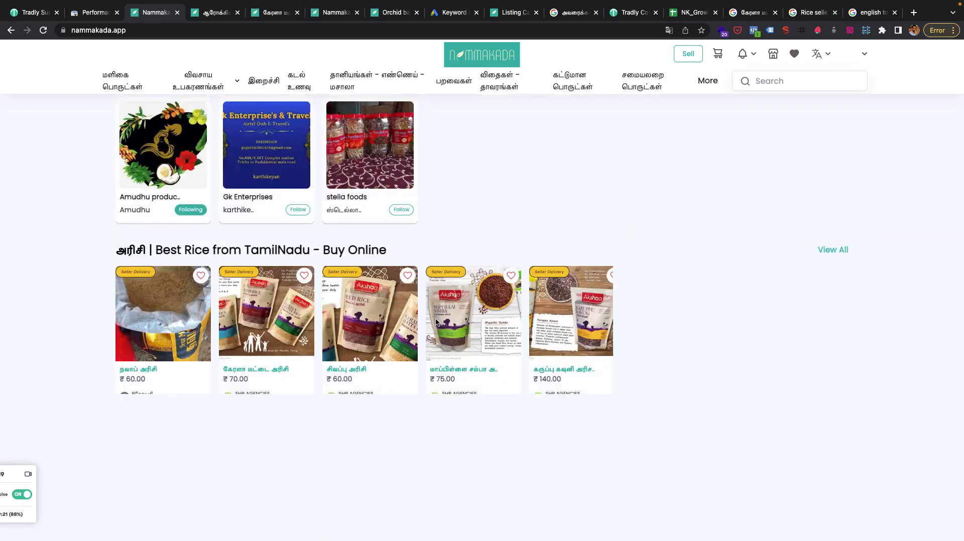
scroll(435, 322, down, 12)
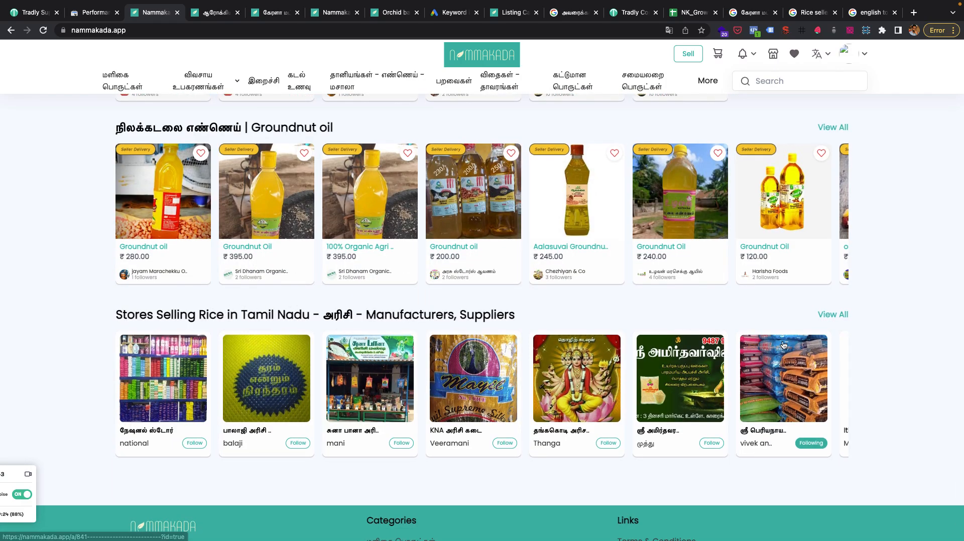
Open the full rice-store collection page and check its meta title with the SEO META in 1 CLICK extension.
click(836, 315)
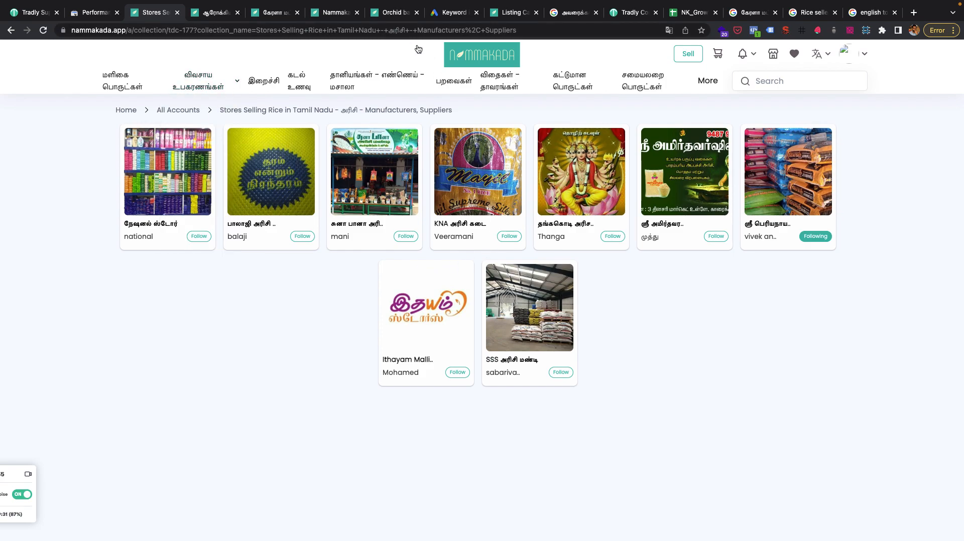
click(787, 30)
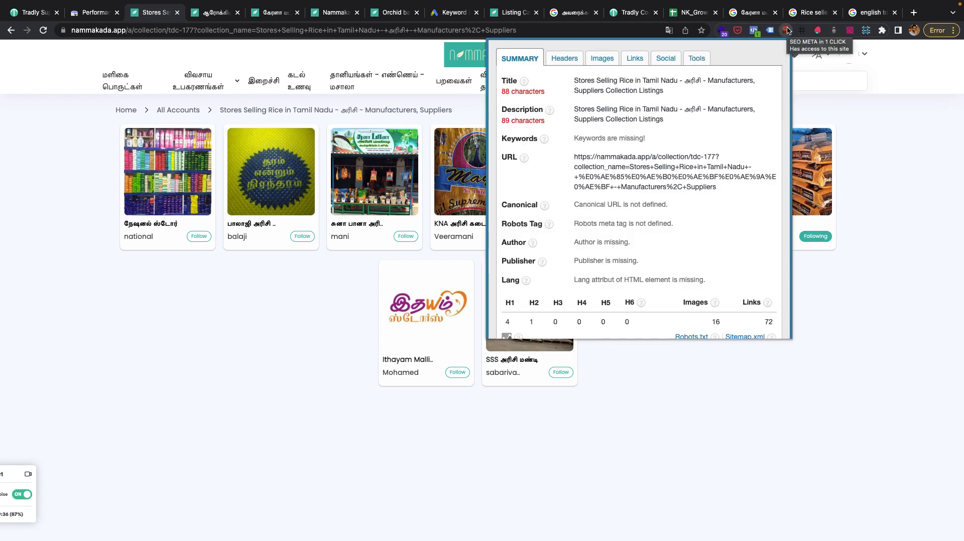
drag(667, 89, 569, 85)
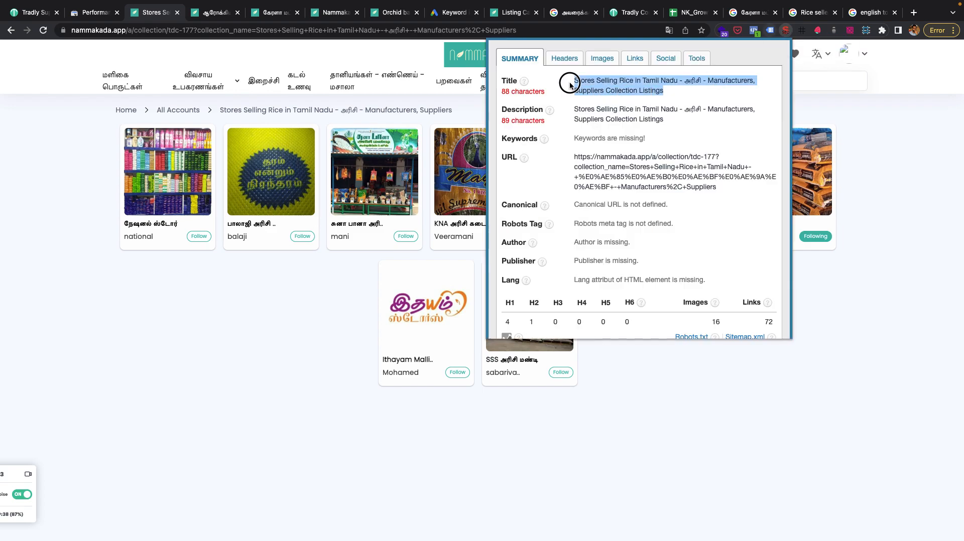
Capture the SEO summary popup as a screenshot, outline its Title and Description entries with red rectangles, and copy it.
click(682, 90)
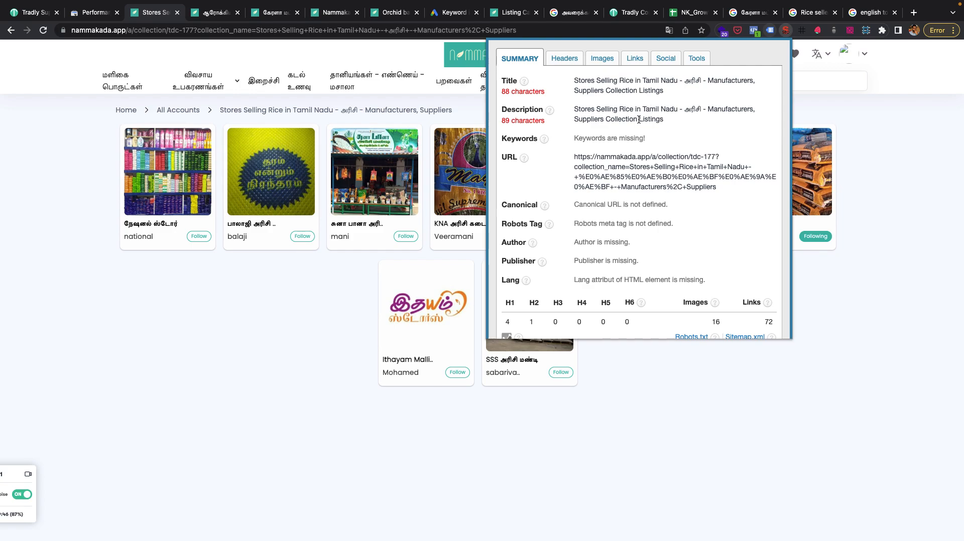
key(super+shift+4)
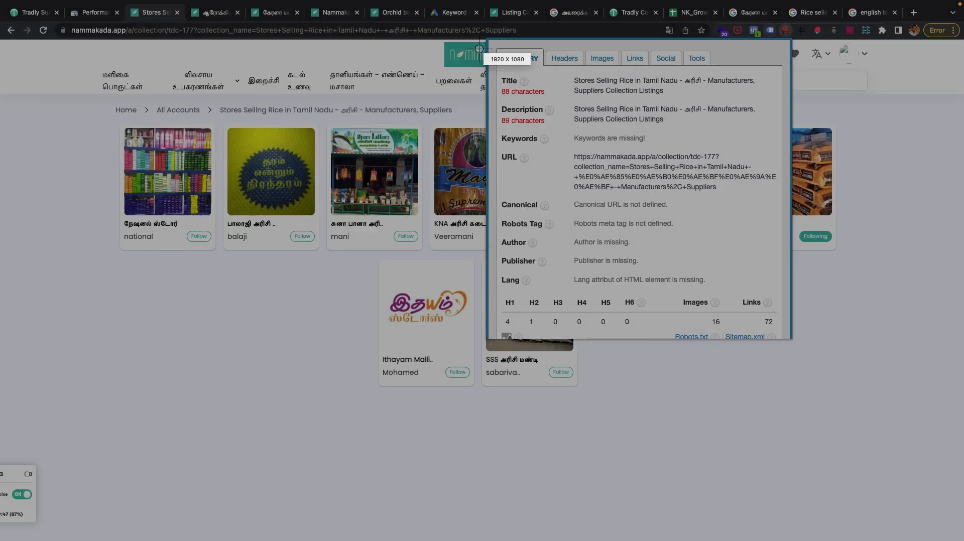
drag(463, 16, 884, 387)
click(773, 398)
drag(494, 102, 770, 130)
mouse_move(495, 68)
mouse_down()
mouse_move(639, 94)
mouse_move(765, 93)
mouse_up()
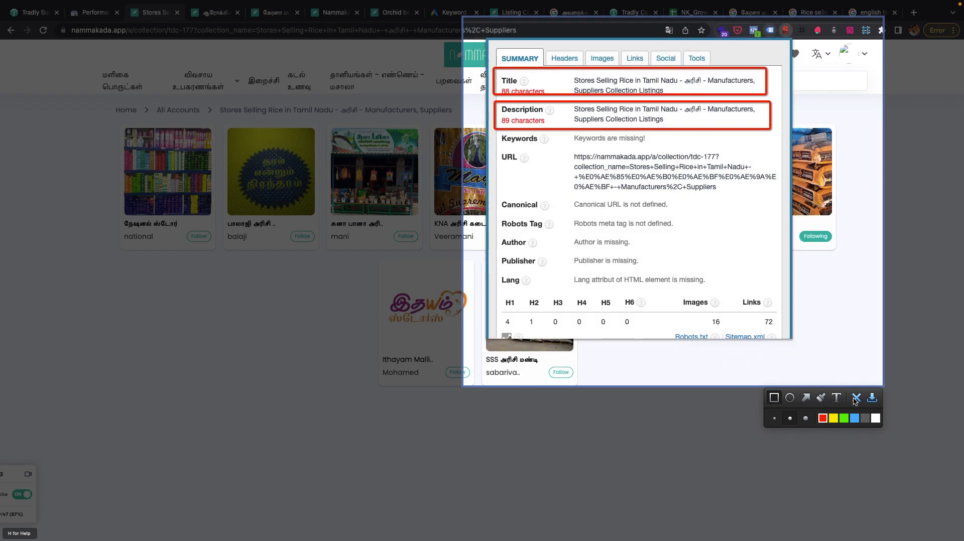
click(856, 398)
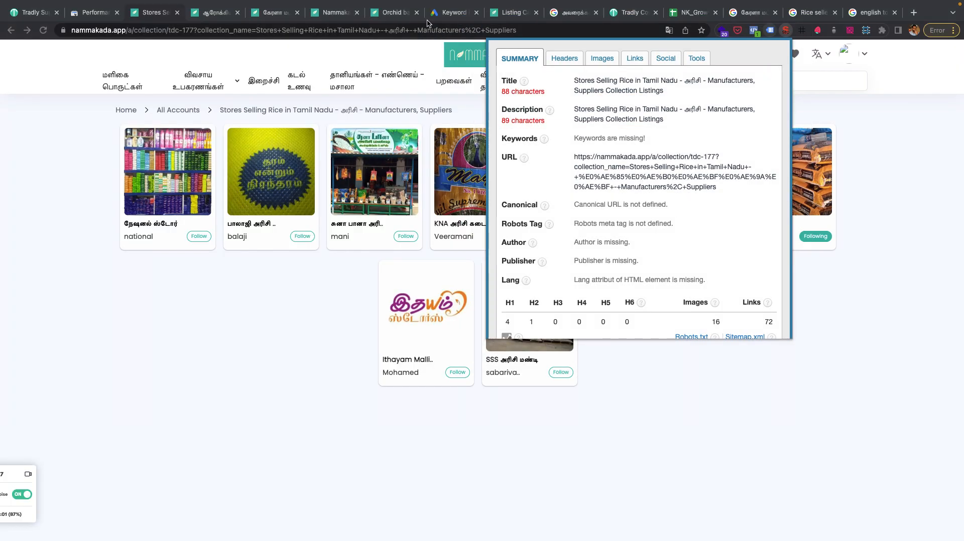
Switch to the Tradly Community forum, start a new topic and paste the annotated screenshot into its body.
click(629, 12)
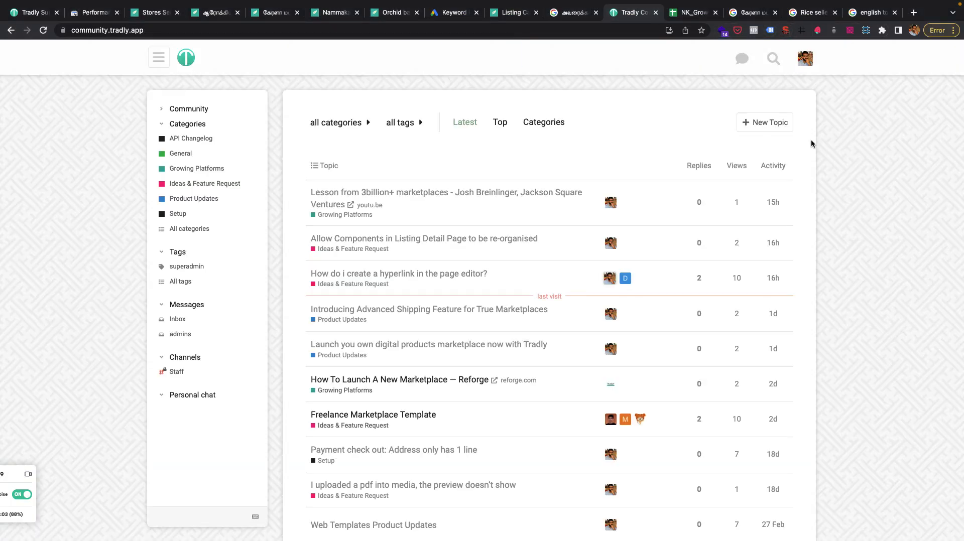
click(762, 125)
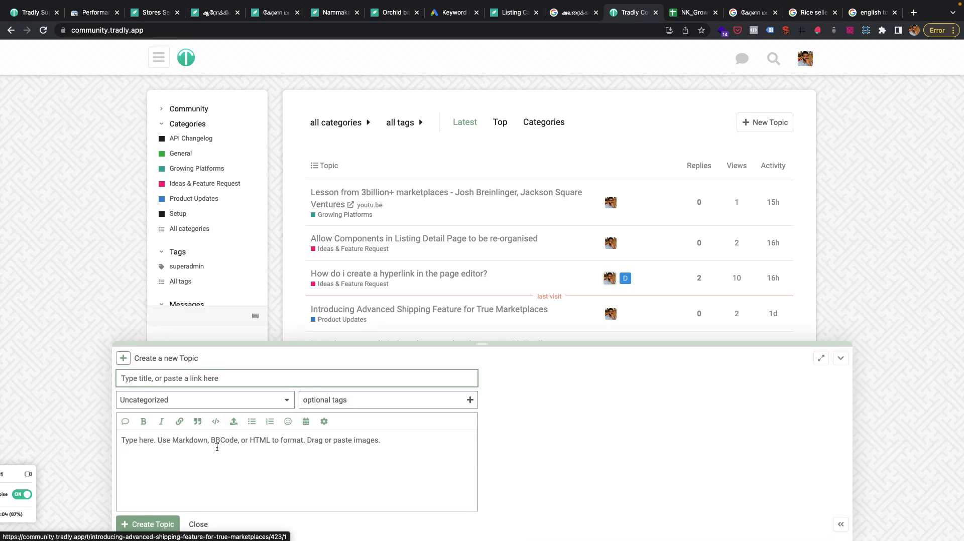
key(super+v)
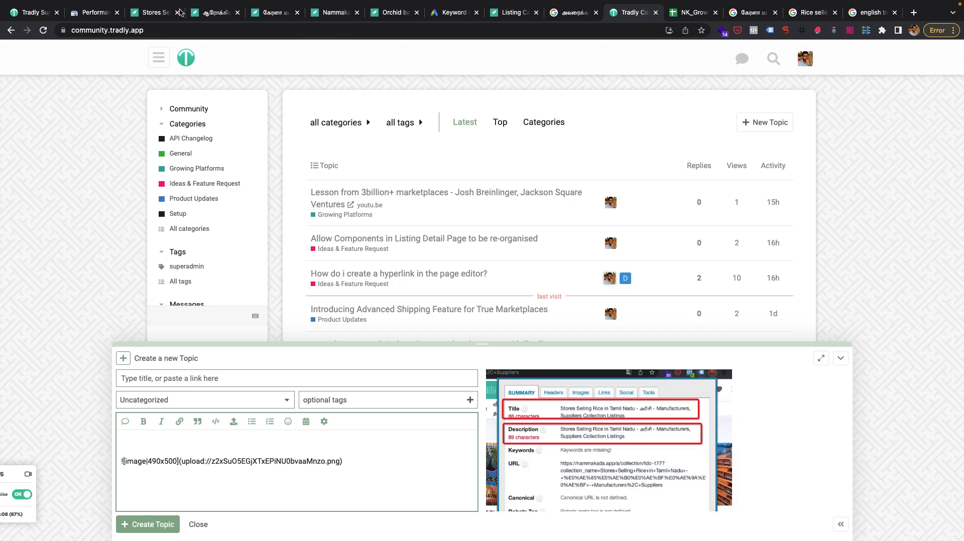
Copy the rice-store collection page's URL and paste it above the screenshot in the new topic's body.
click(153, 13)
click(153, 28)
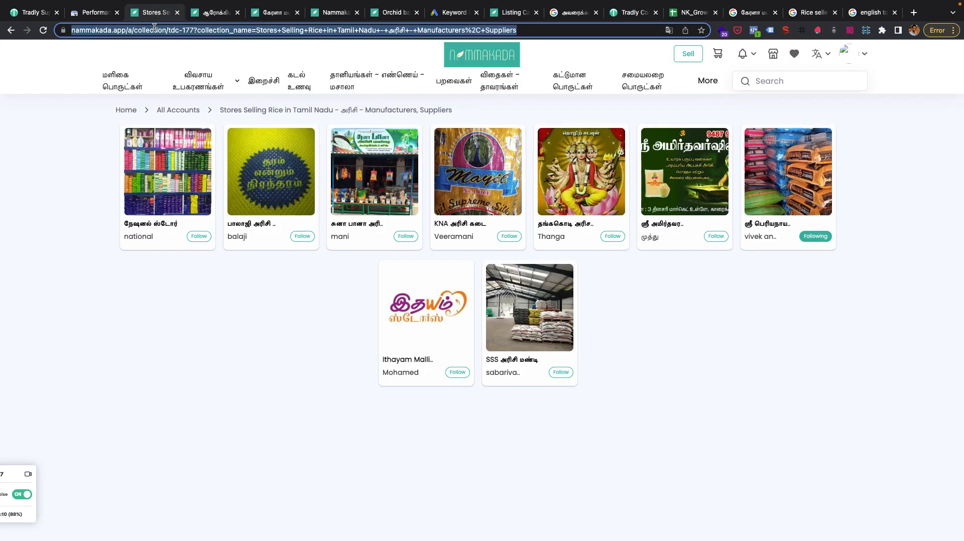
click(630, 13)
click(227, 443)
text(https://nammakada.app/a/collection/tdc-177?collection_name=Stores+Selling+Rice+in+Tamil+Nadu+-+%E0%AE%85%E0%AE%B0%E0%AE%BF%E0%AE%9A%E0%AE%BF+-+Manufacturers%2C+Suppliers)
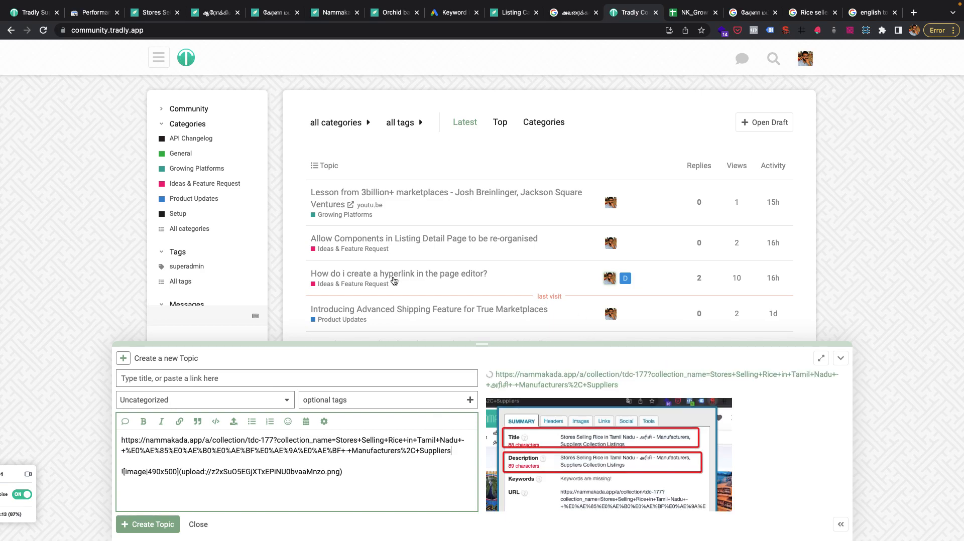
Open the NK_Growth - Keyword Research spreadsheet and review the Local Keywords item lists and the Keyword Volume column.
click(152, 12)
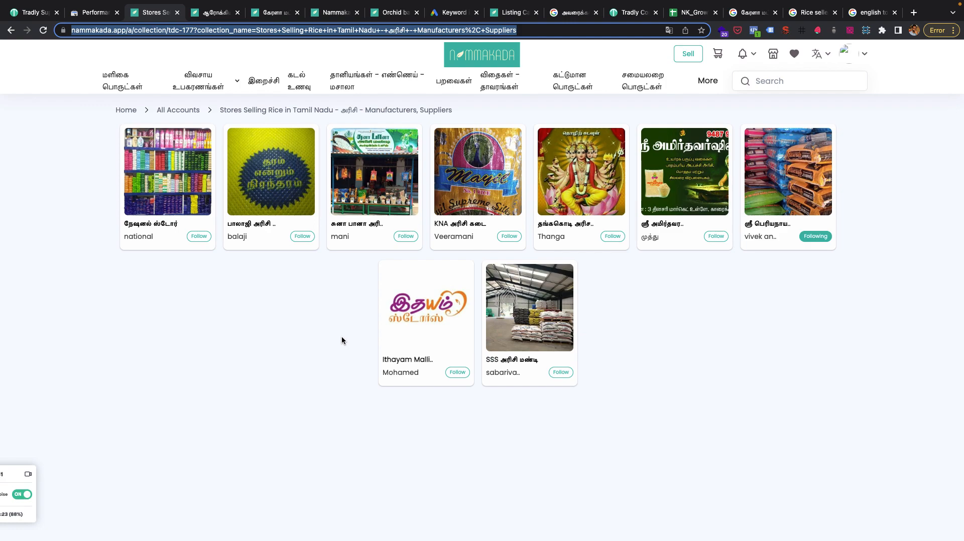
click(678, 10)
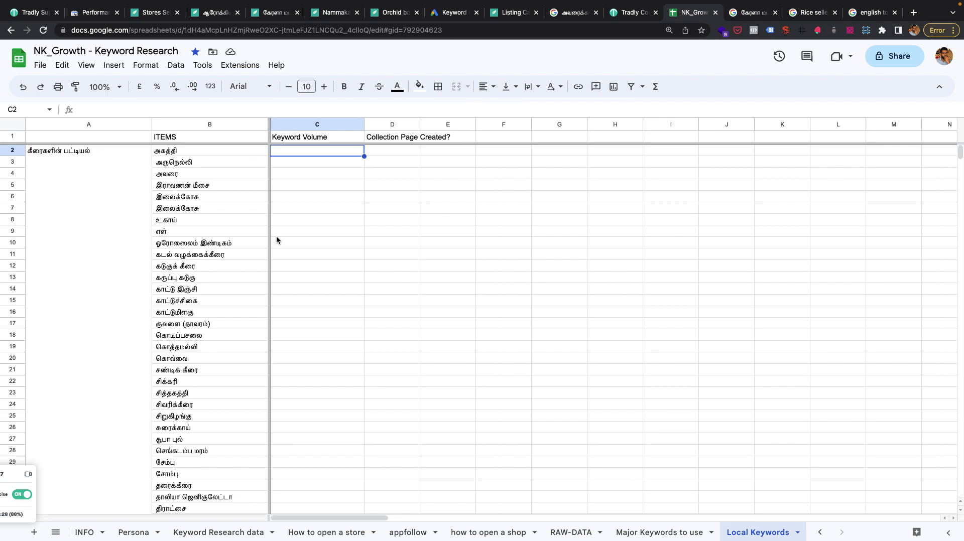
scroll(277, 240, down, 15)
scroll(85, 284, down, 20)
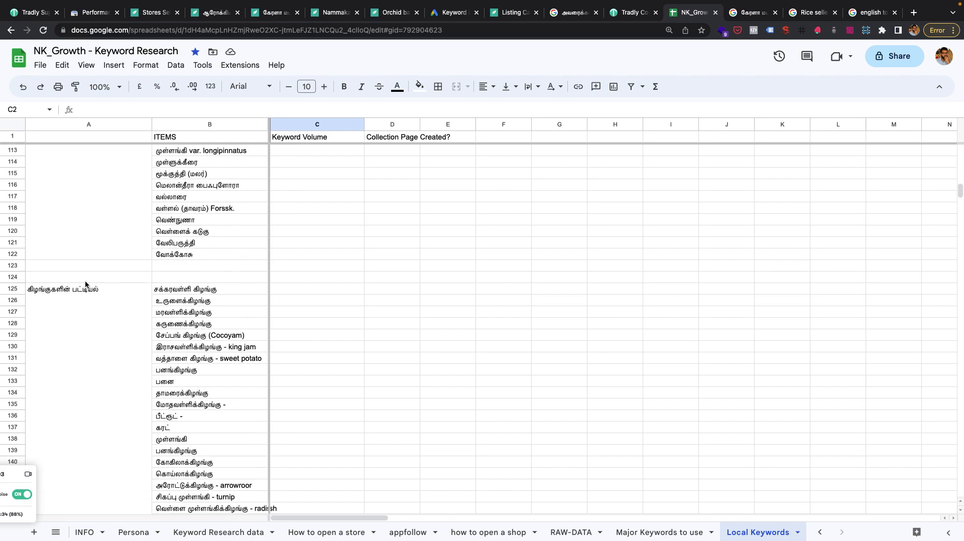
scroll(85, 280, up, 20)
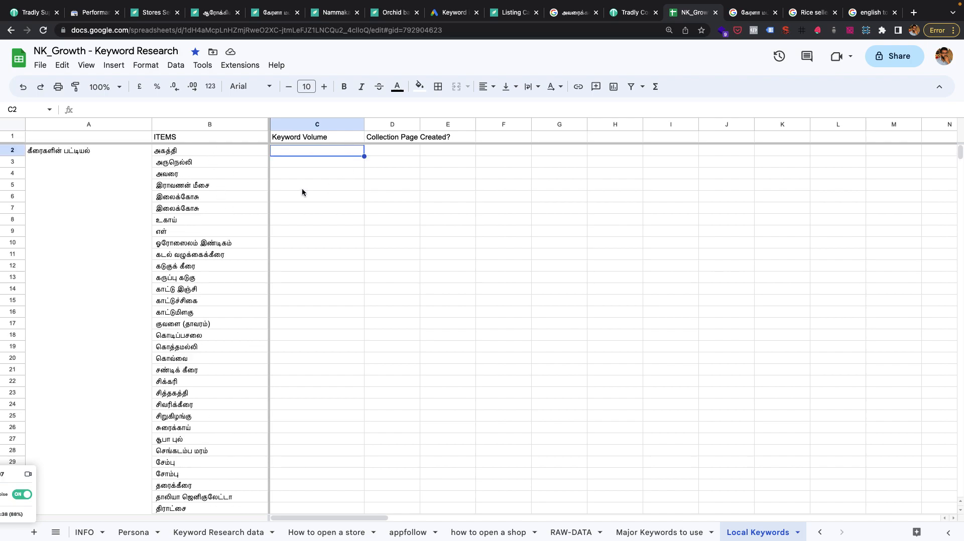
click(187, 156)
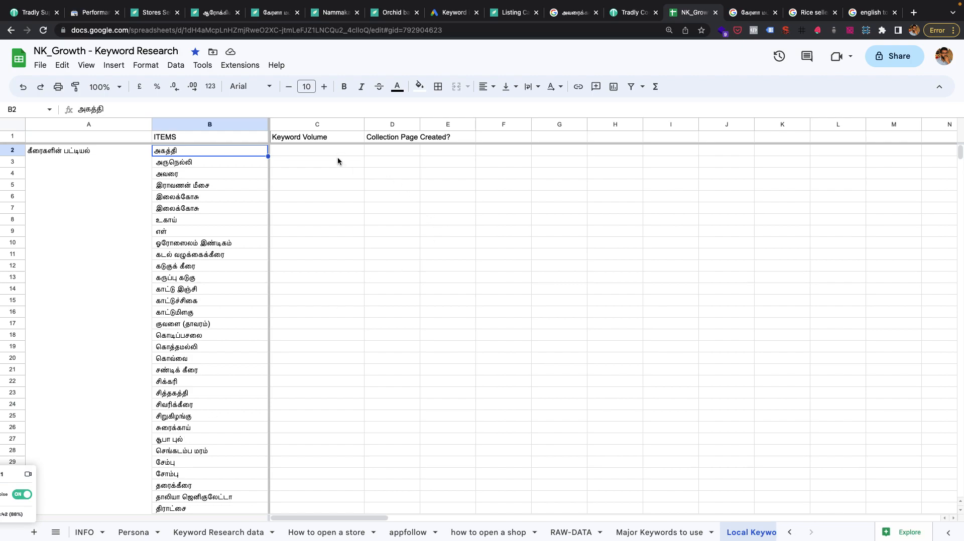
drag(333, 152, 322, 456)
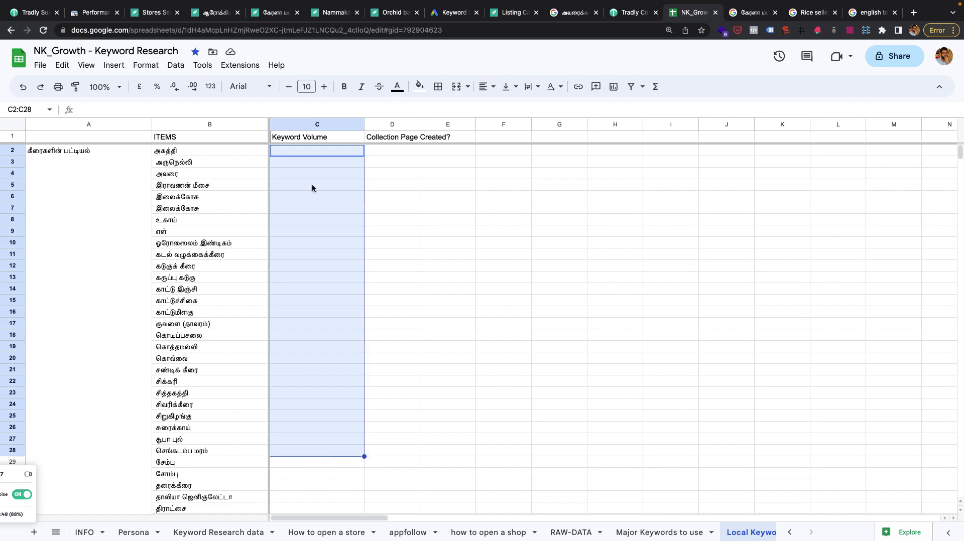
Check the average monthly searches for the Tamil keywords in Google Ads Keyword Planner, and return to the keyword spreadsheet.
click(453, 12)
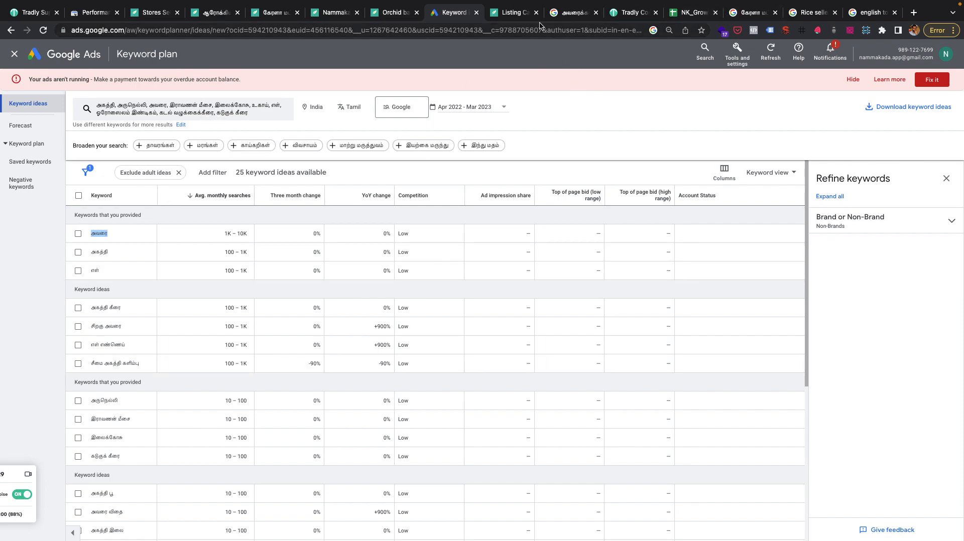
click(693, 12)
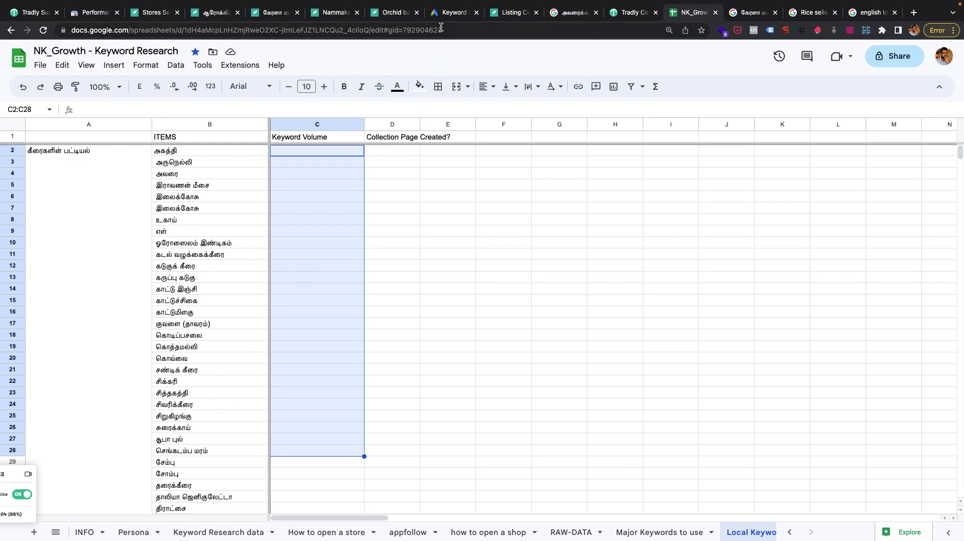
click(450, 13)
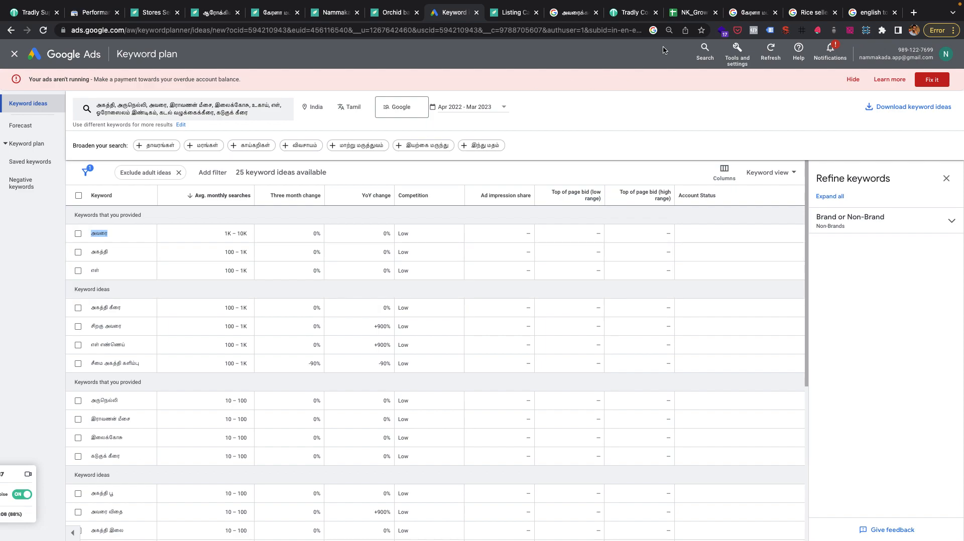
click(689, 12)
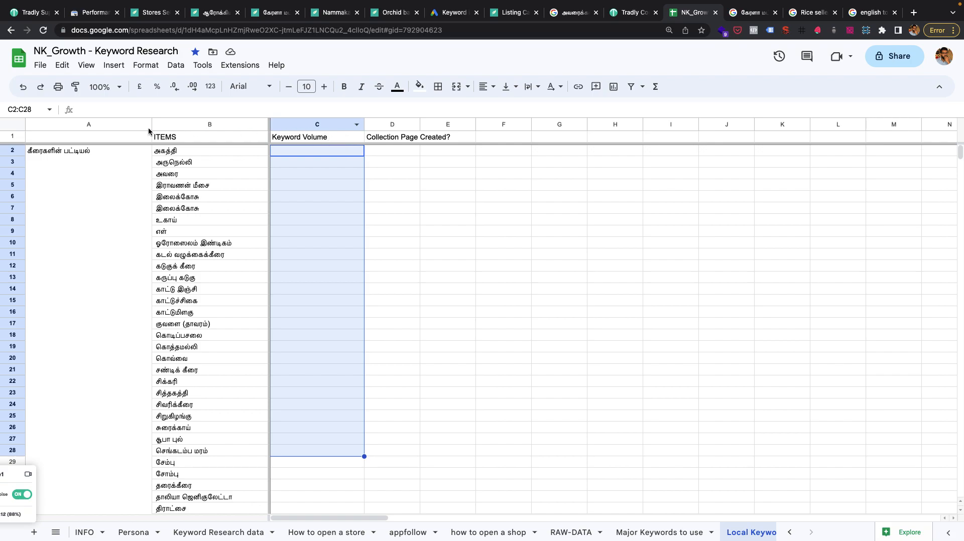
Try to create a filter over columns A to I of the Local Keywords sheet.
drag(69, 124, 218, 123)
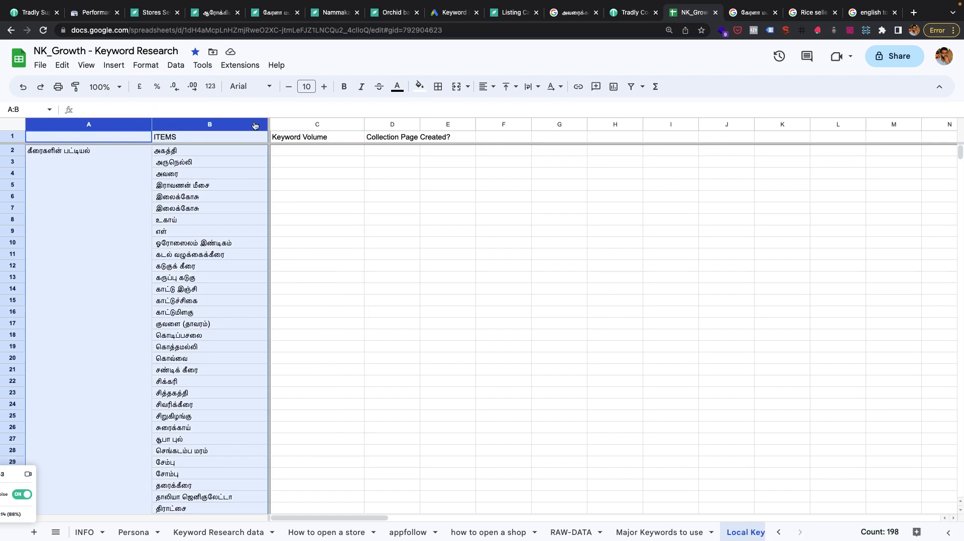
click(221, 123)
click(315, 187)
drag(93, 124, 671, 124)
click(631, 88)
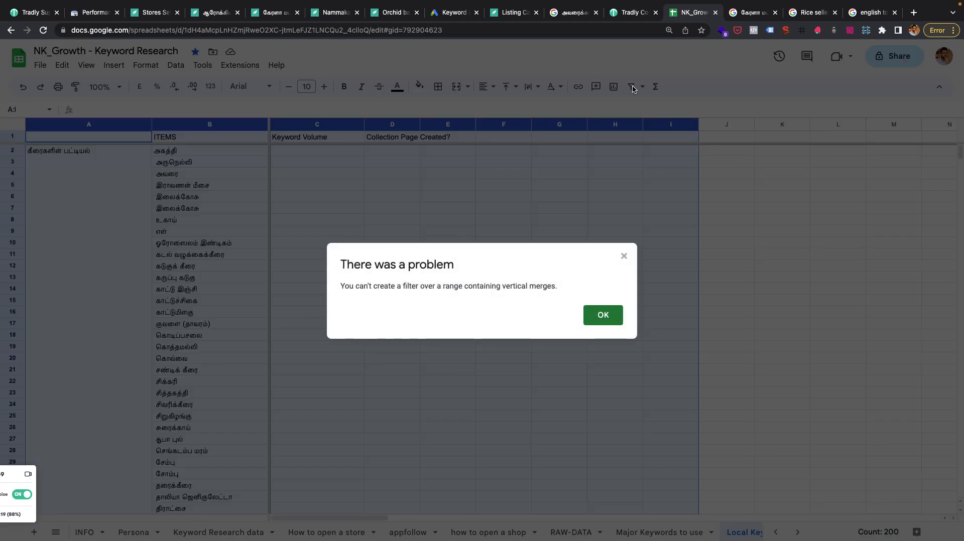
click(622, 255)
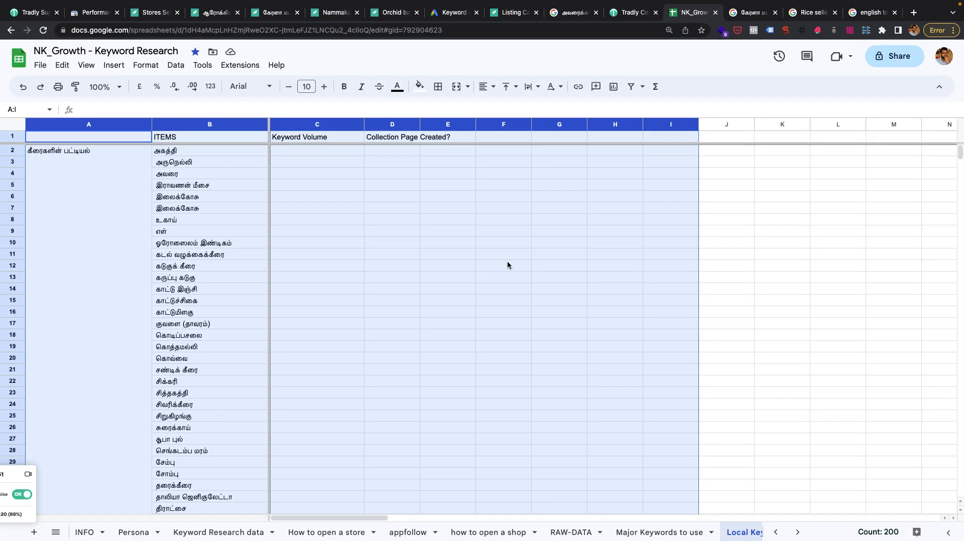
Add a green to yellow to red colour scale conditional format to the whole Keyword Volume column.
click(317, 270)
drag(312, 151, 318, 382)
click(316, 126)
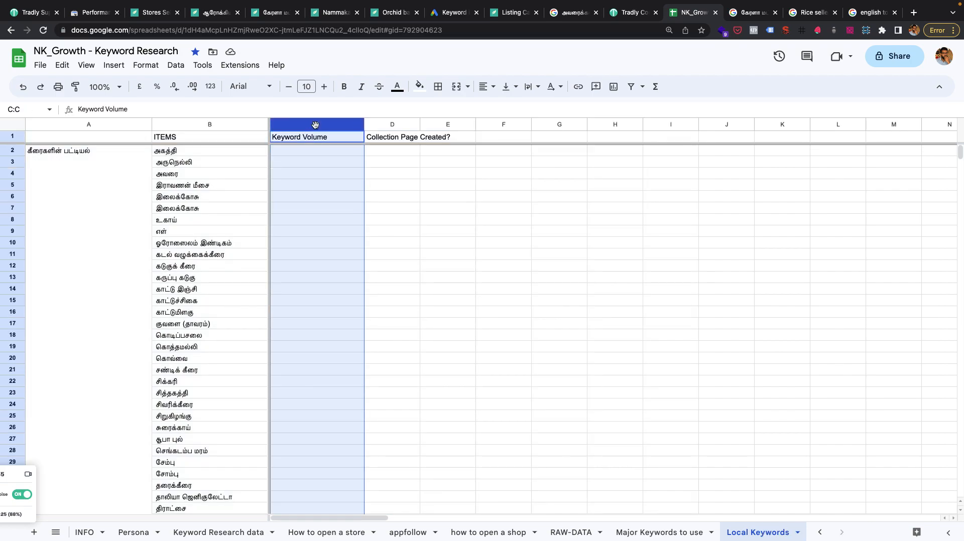
click(83, 65)
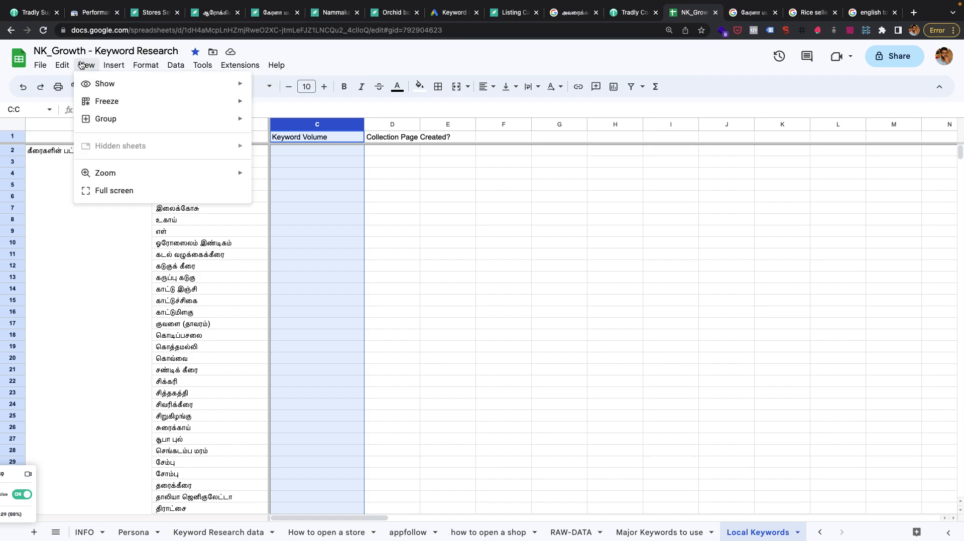
mouse_move(60, 65)
mouse_move(143, 66)
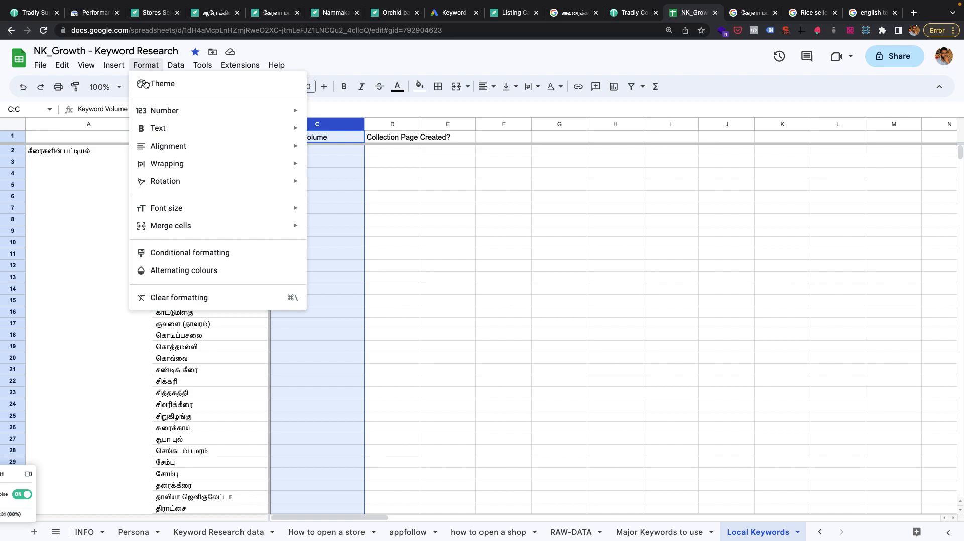
key(Return)
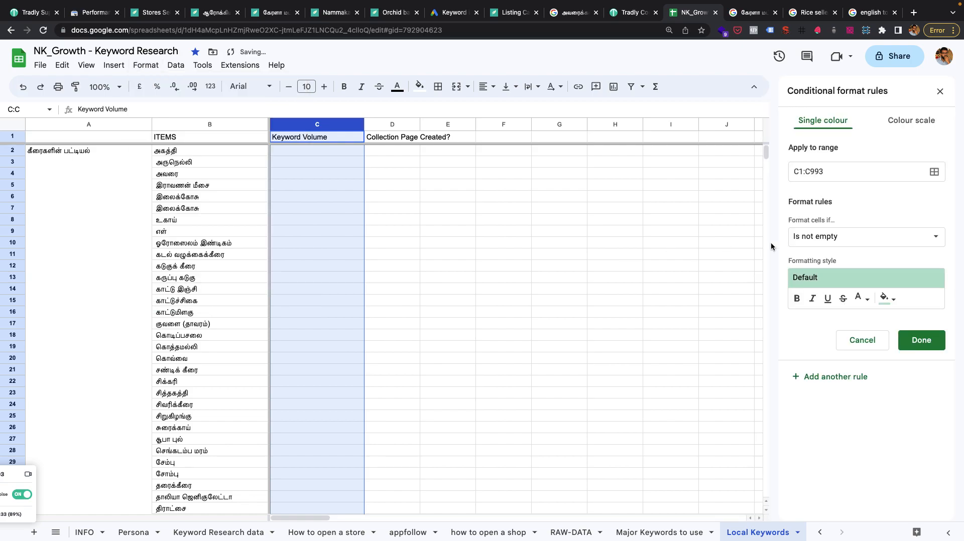
click(903, 123)
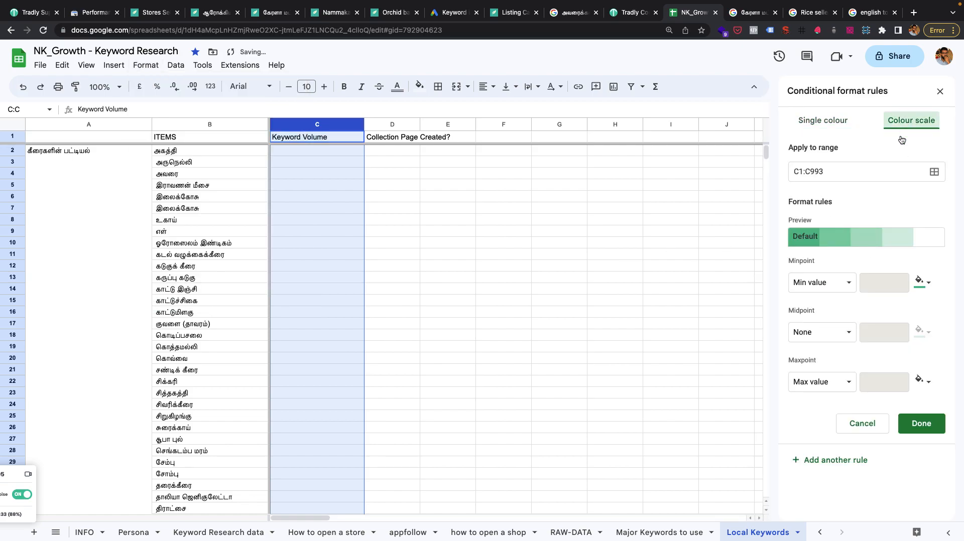
click(859, 237)
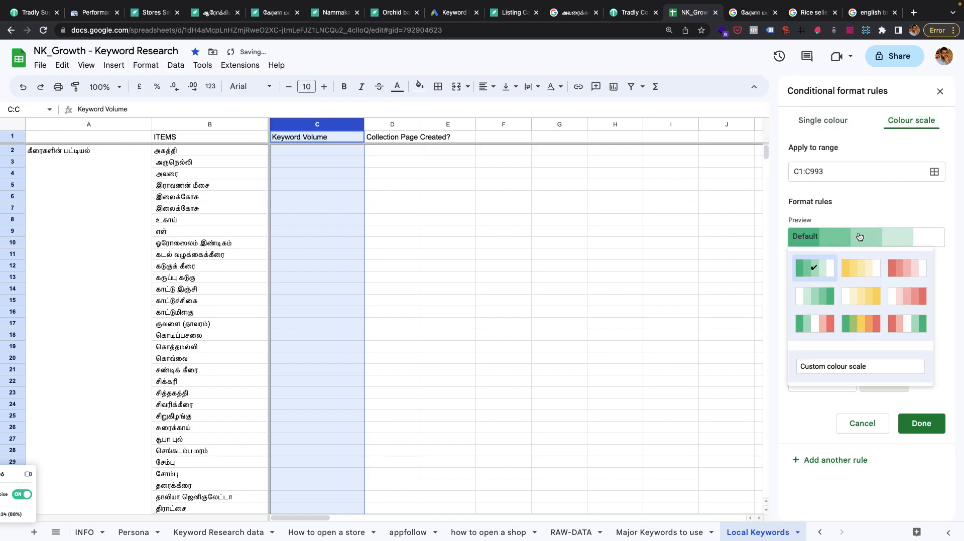
click(861, 324)
click(931, 427)
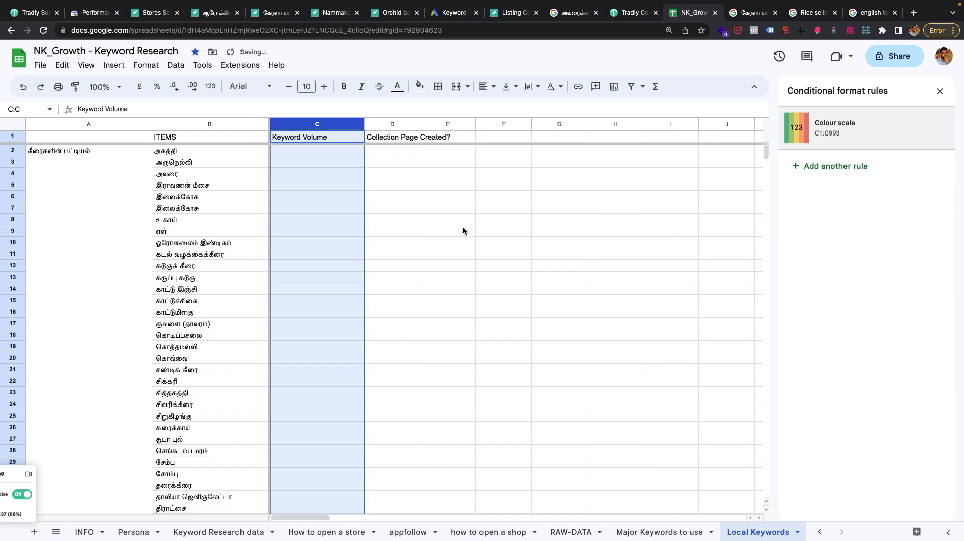
Enter a sample keyword volume of 10000 in cell C5.
click(341, 191)
text(10000)
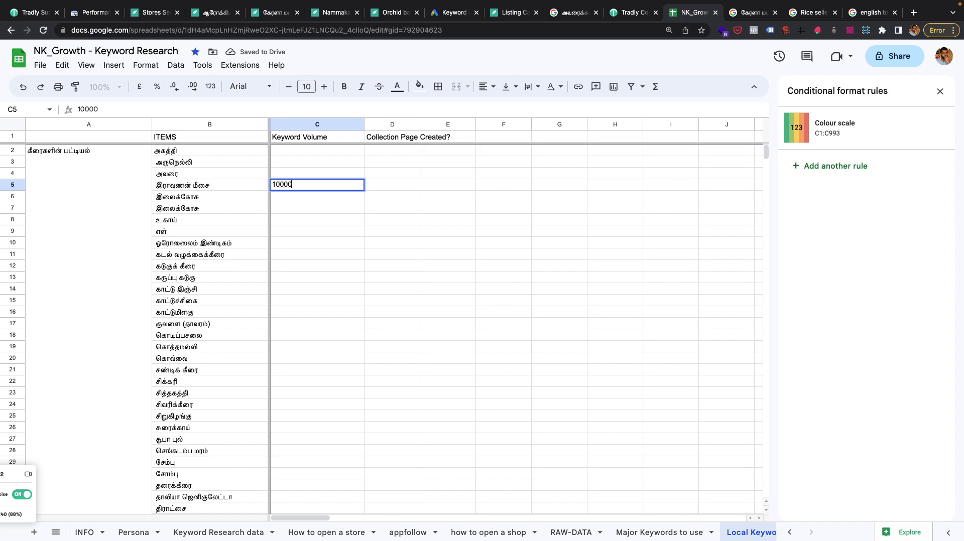
key(Return)
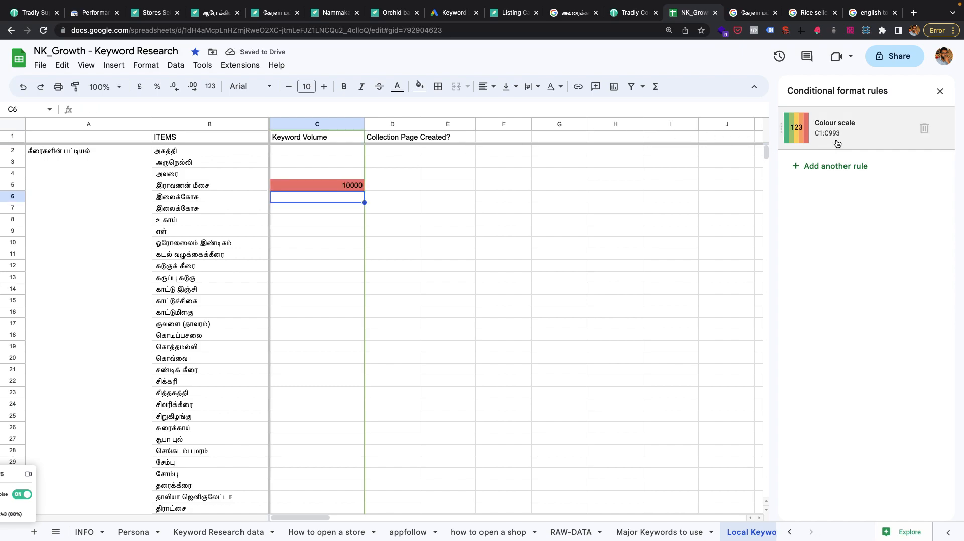
Change the Keyword Volume column's colour scale rule to red to white to green.
click(795, 125)
click(872, 244)
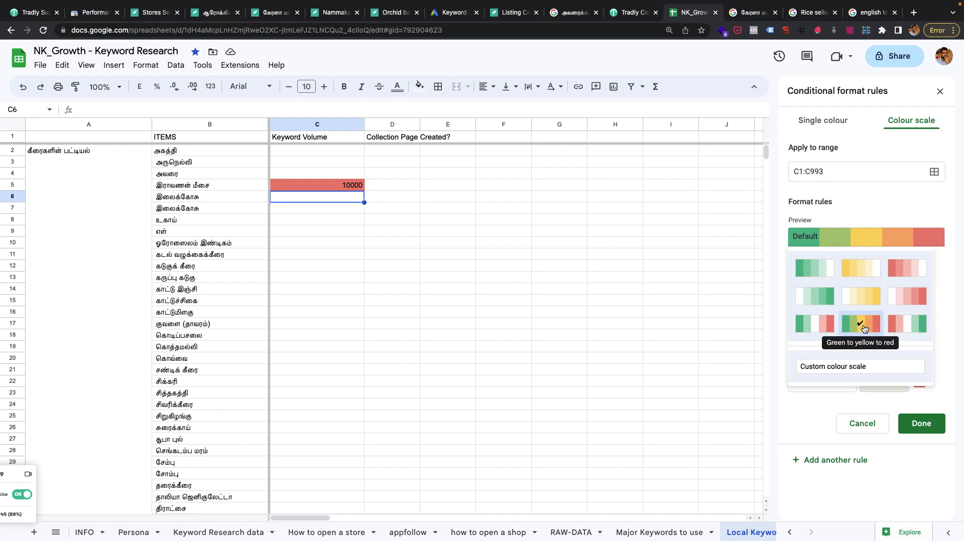
click(908, 324)
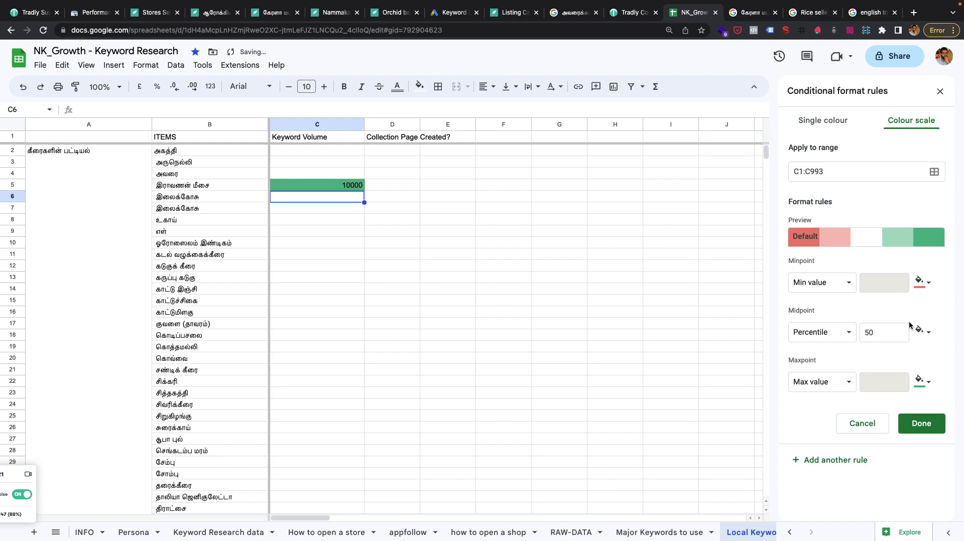
click(914, 424)
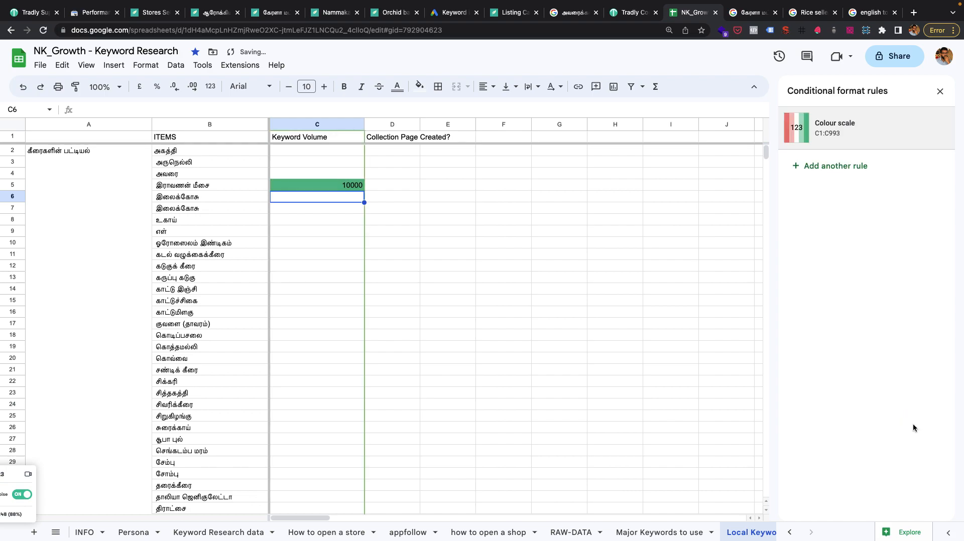
Enter sample keyword volumes of 11 in C12, 34 in C13 and 32324 in C7.
click(318, 266)
text(11)
key(Return)
text(324)
key(Return)
click(322, 212)
text(32324)
key(Return)
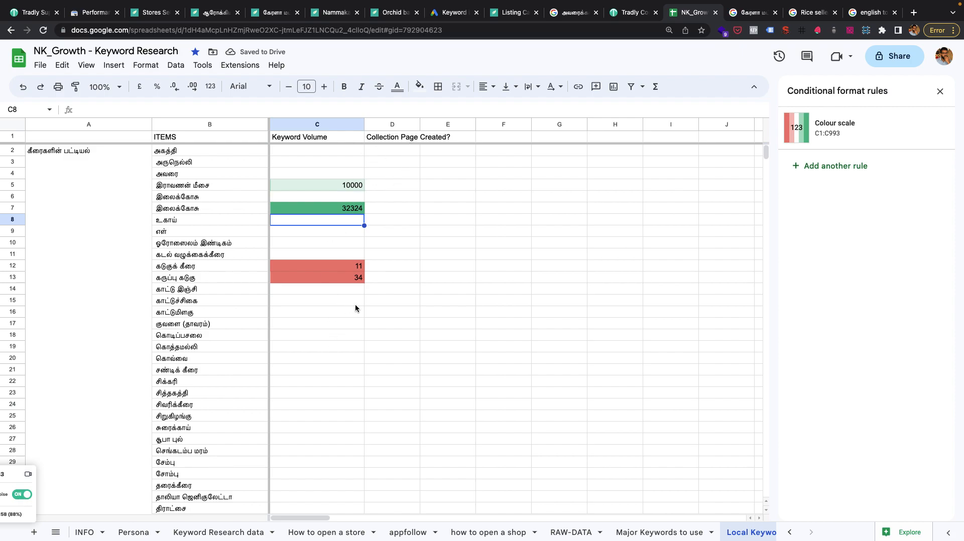
Add the headers Collection Title in E1 and Collection Description in F1, widening columns D, E and F to fit.
drag(420, 124, 500, 136)
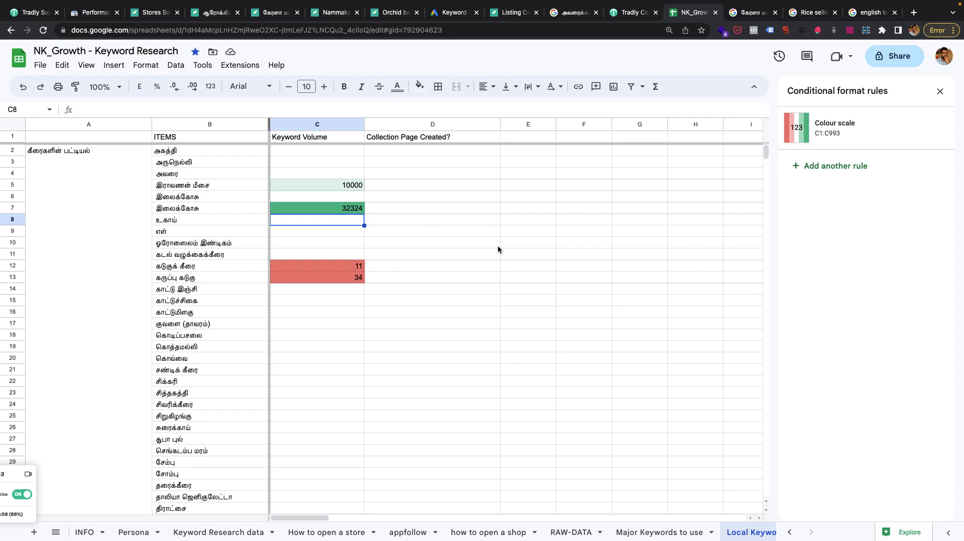
click(526, 137)
text(Collection Title)
key(Tab)
text(Collection DEsc)
key(BackSpace)
key(BackSpace)
key(BackSpace)
text(escrit)
key(BackSpace)
text(ption)
key(Return)
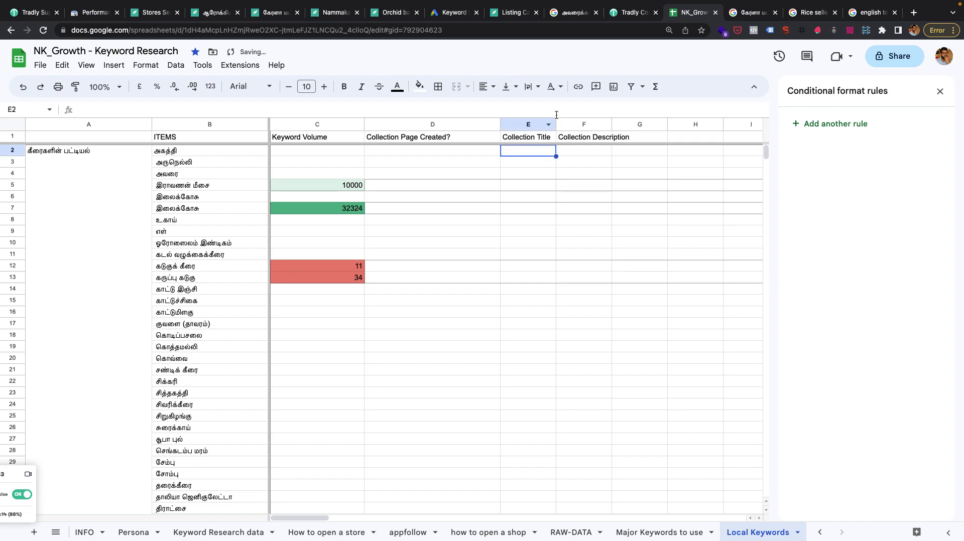
drag(556, 124, 712, 126)
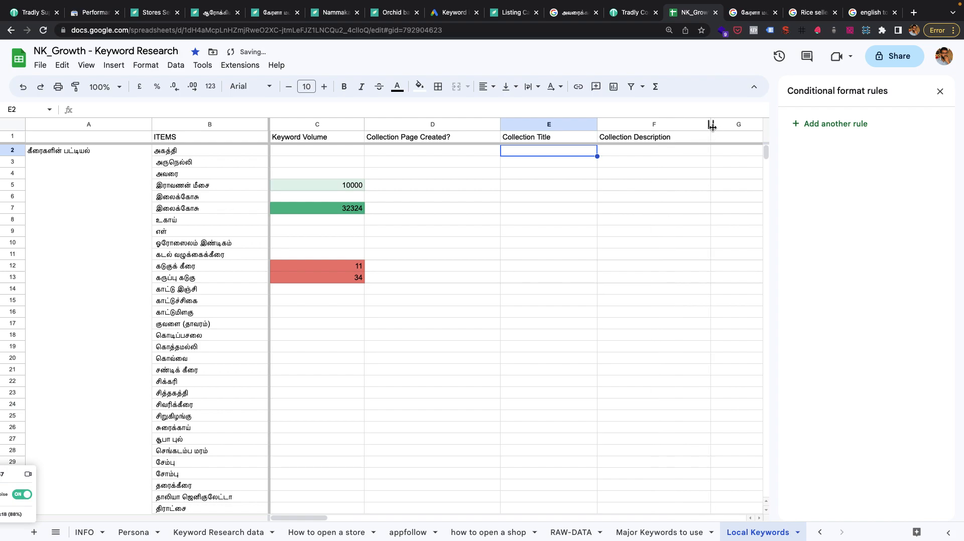
click(555, 136)
right_click(555, 135)
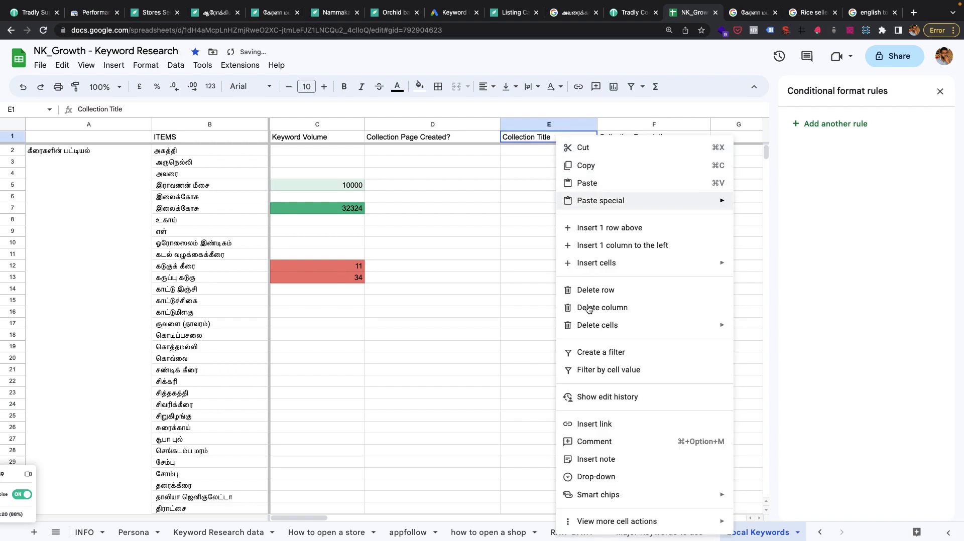
click(472, 279)
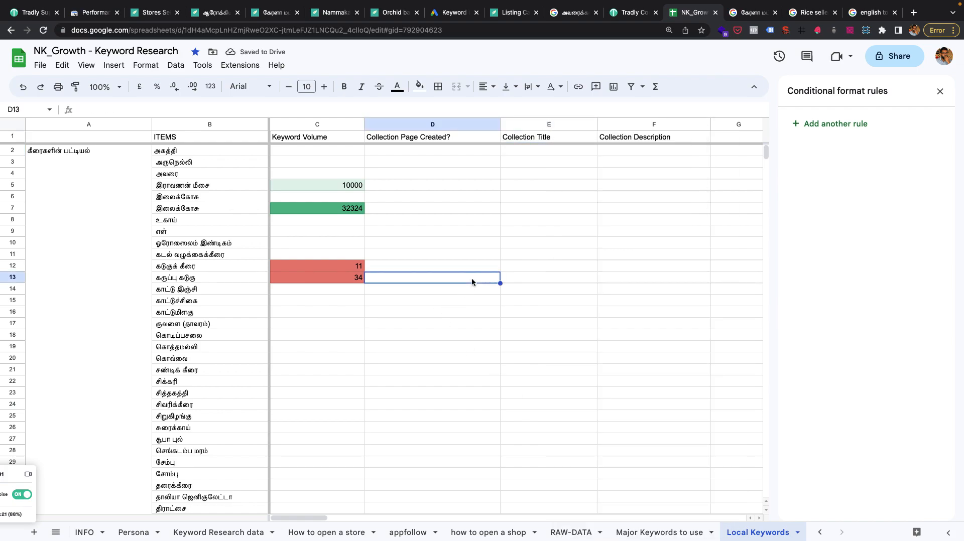
Insert one blank row directly below the header row.
click(12, 136)
right_click(12, 137)
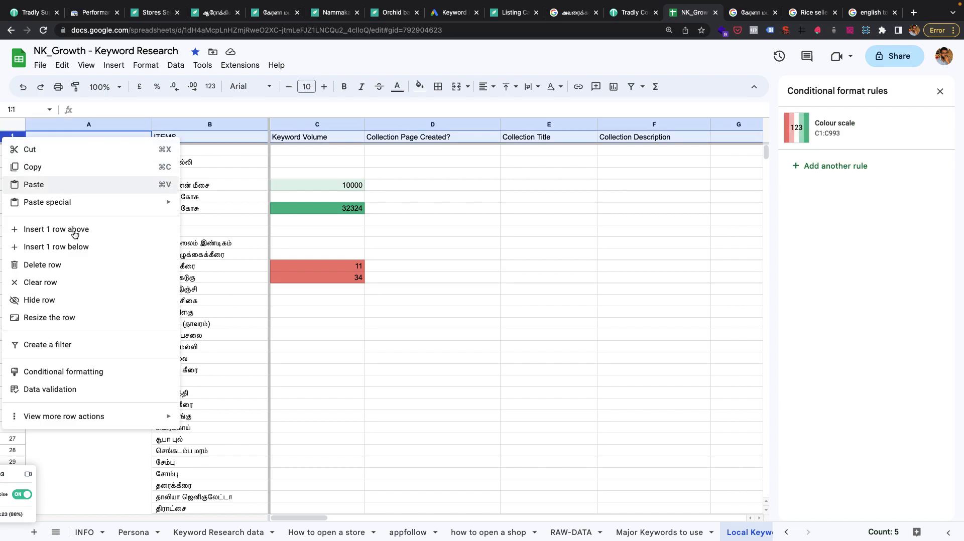
click(75, 247)
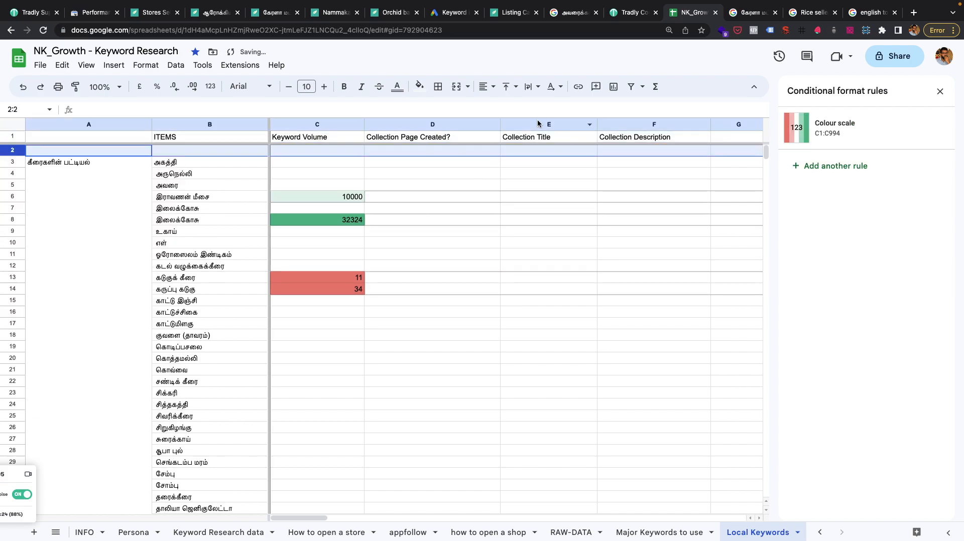
Copy the title of the "Stores Selling Rice in Tamil Nadu" collection from the Tradly admin into cell E2 of the keyword sheet.
click(514, 148)
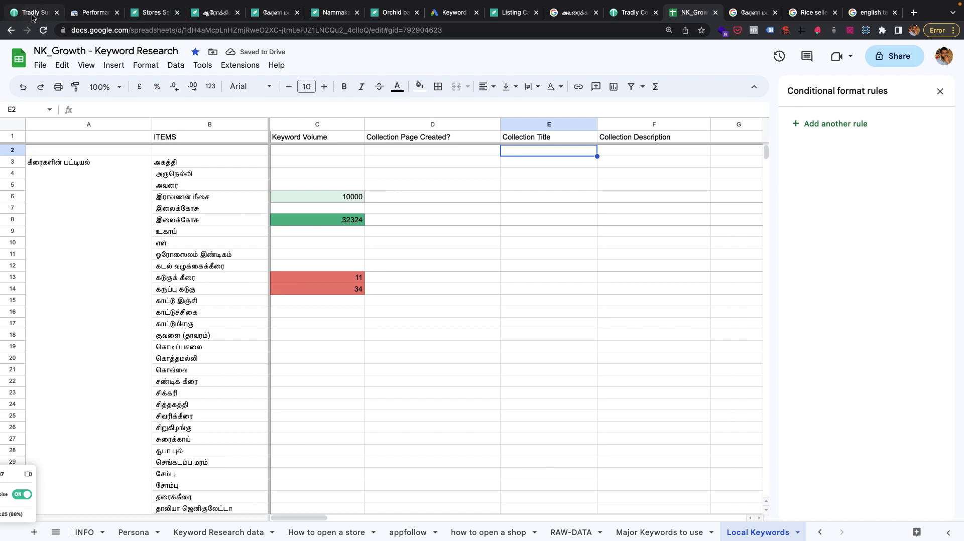
click(33, 13)
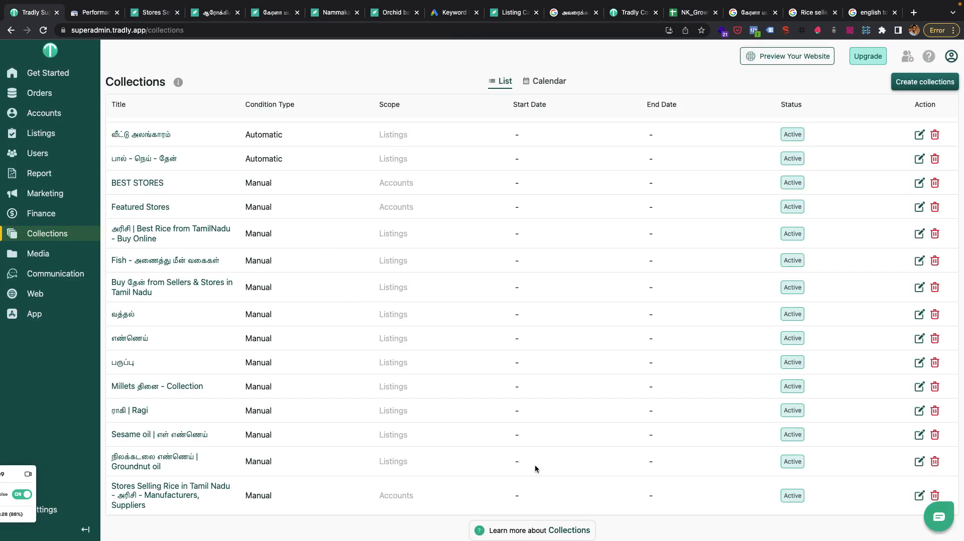
click(112, 485)
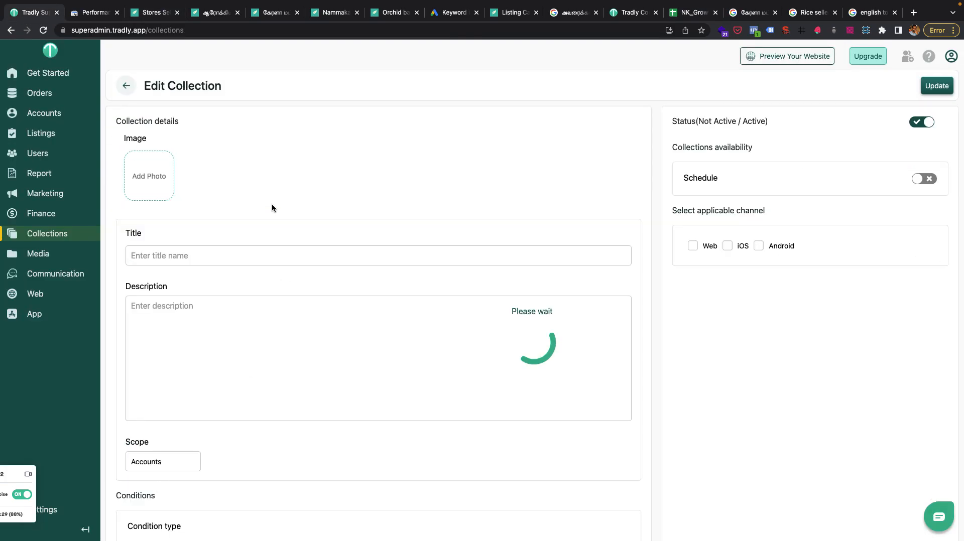
triple_click(194, 254)
key(ctrl+c)
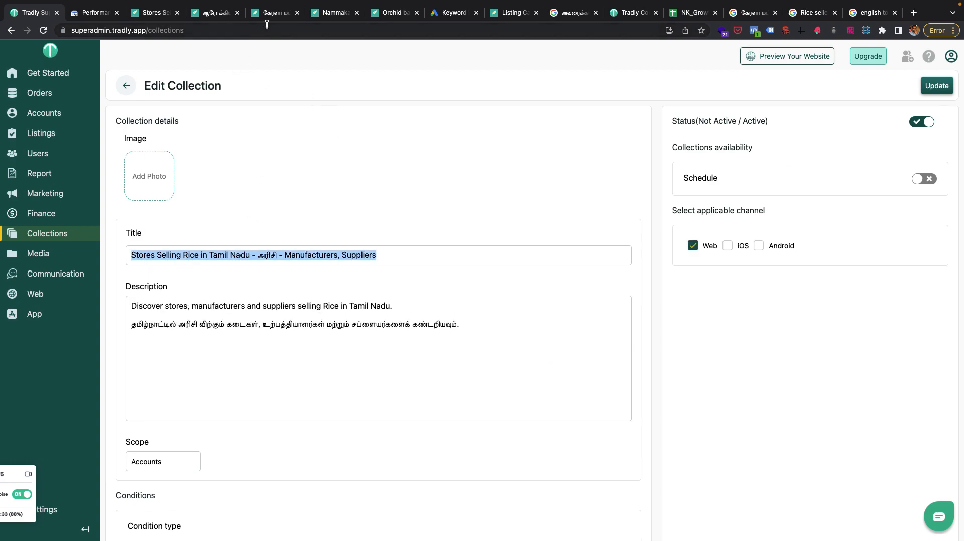
click(681, 15)
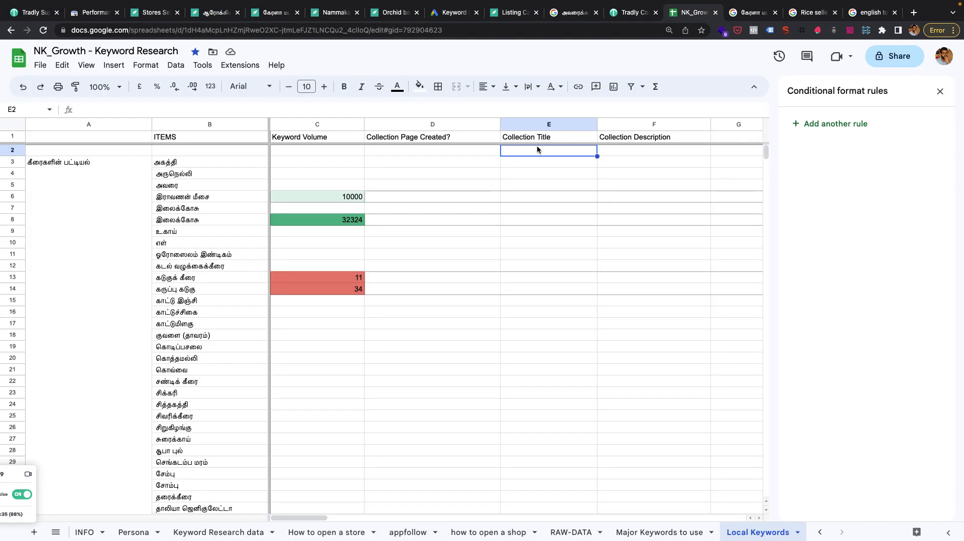
key(ctrl+v)
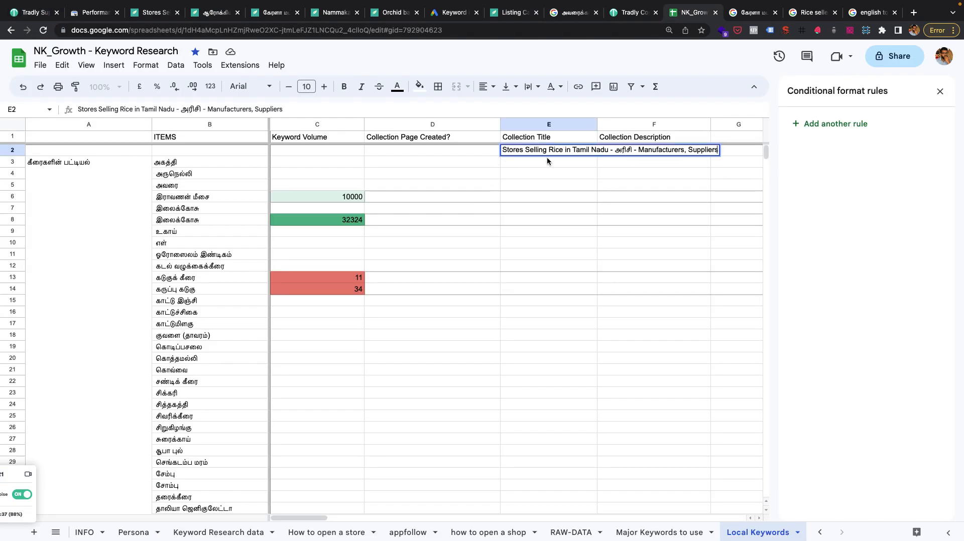
Reword the title in E2 as "Stores, Manufacturers, Suppliers Selling Rice in Tamil Nadu", without the Tamil word.
drag(631, 150, 609, 150)
key(BackSpace)
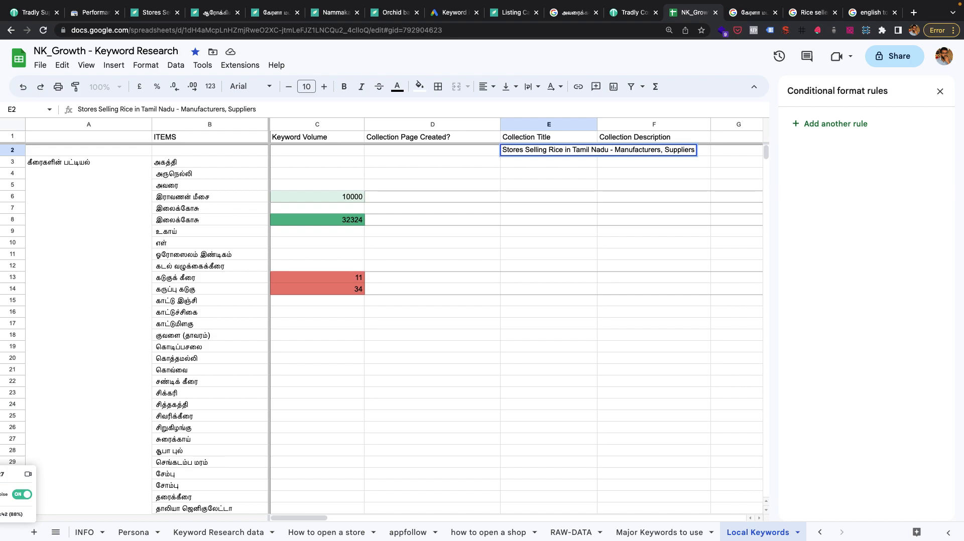
key(shift+End)
key(BackSpace)
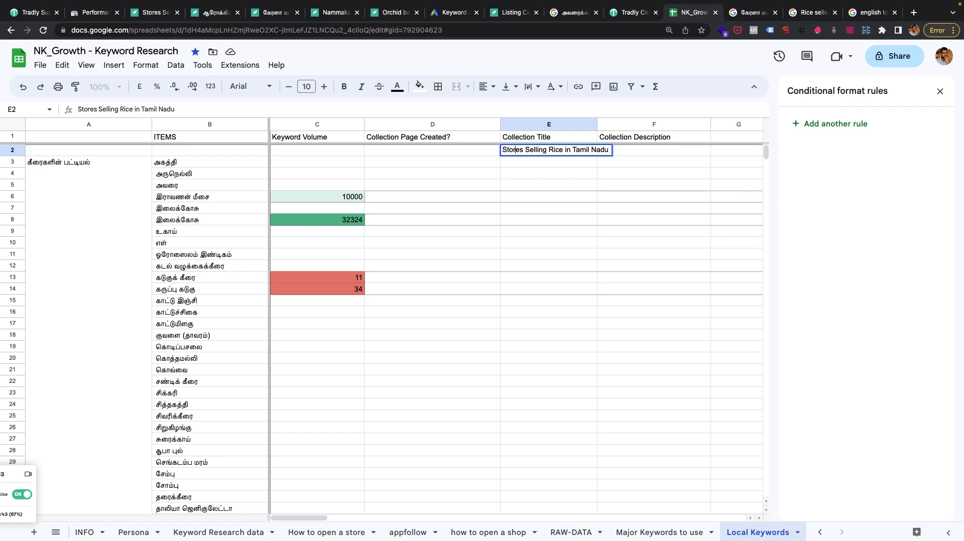
text(,  Manufacturers, Suppliers)
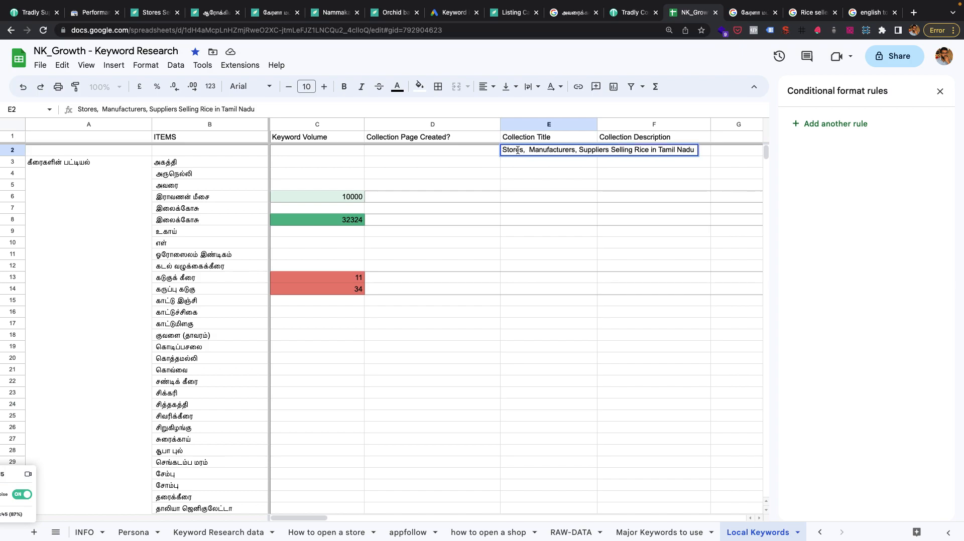
Cut the text in E2 down to the reusable prefix "Stores, Manufacturers, Suppliers Selling".
drag(649, 150, 632, 149)
key(BackSpace)
key(shift+End)
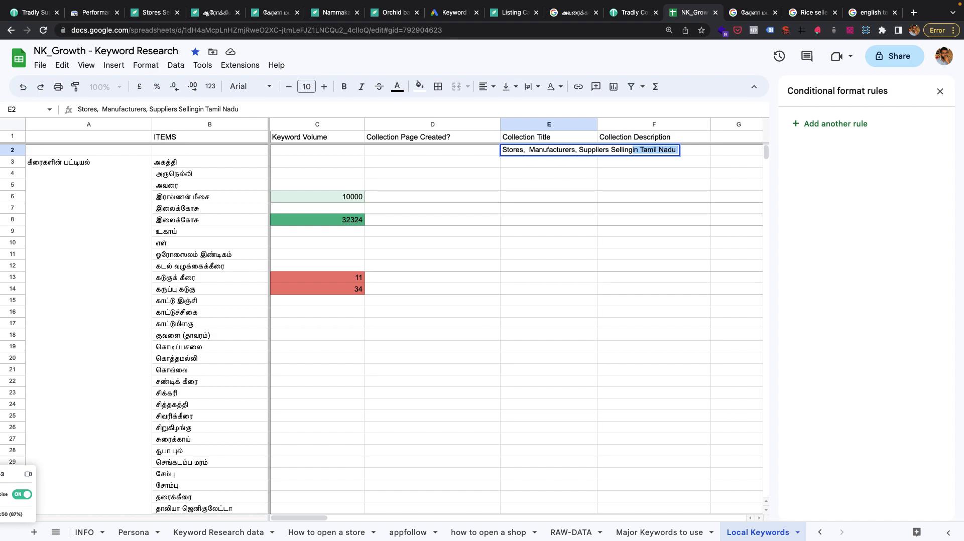
key(BackSpace)
key(Return)
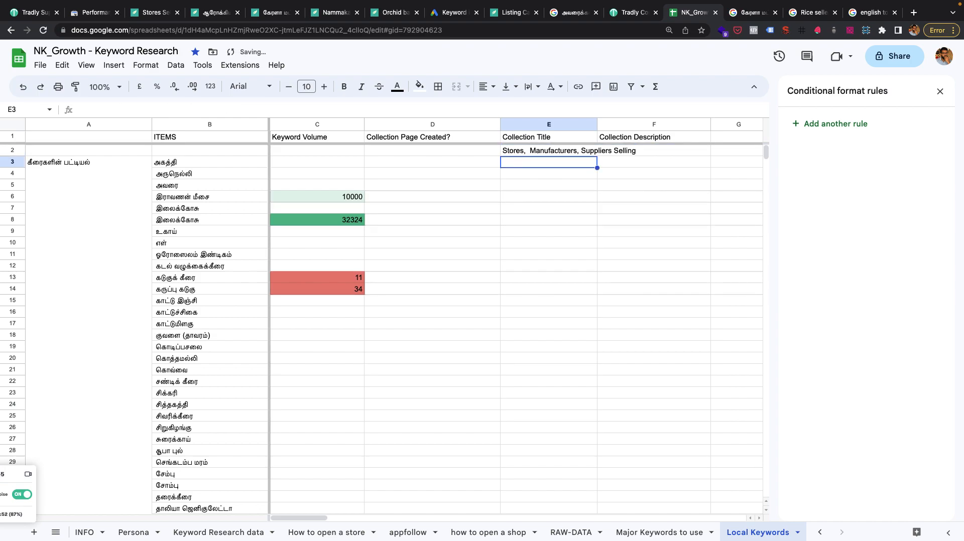
Enter the formula =CONCATENATE(E2,B3,"in Tamil Nadu") in E3 to build the collection title.
text(=)
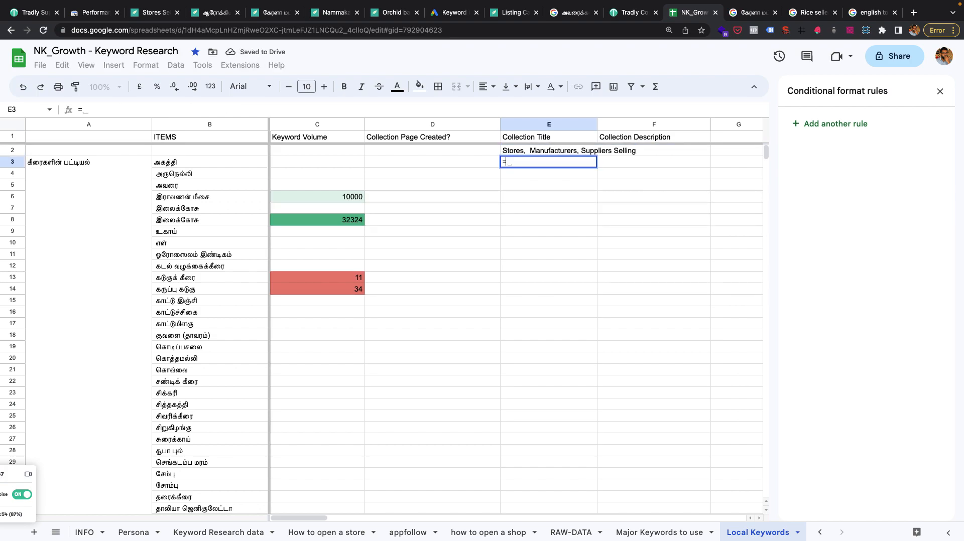
text(conca)
key(Down)
key(Tab)
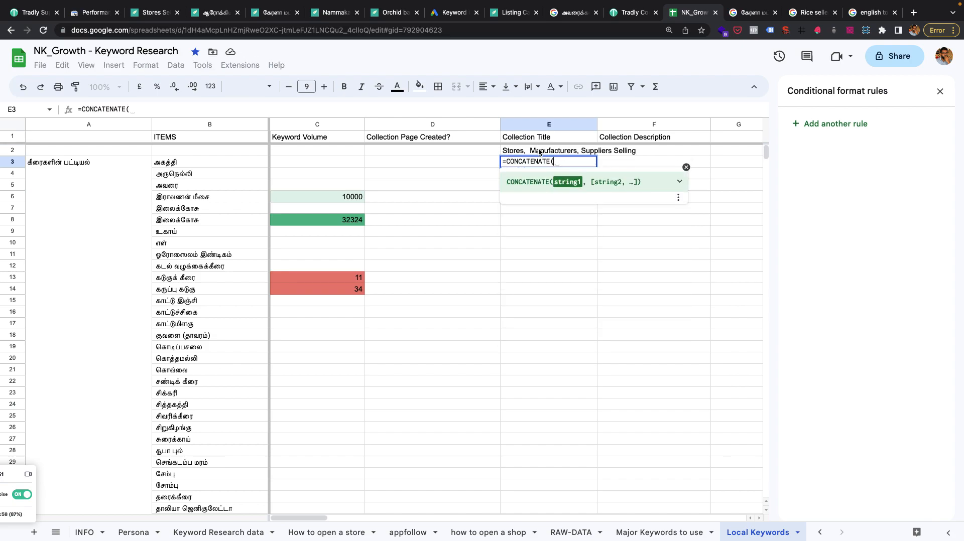
click(538, 151)
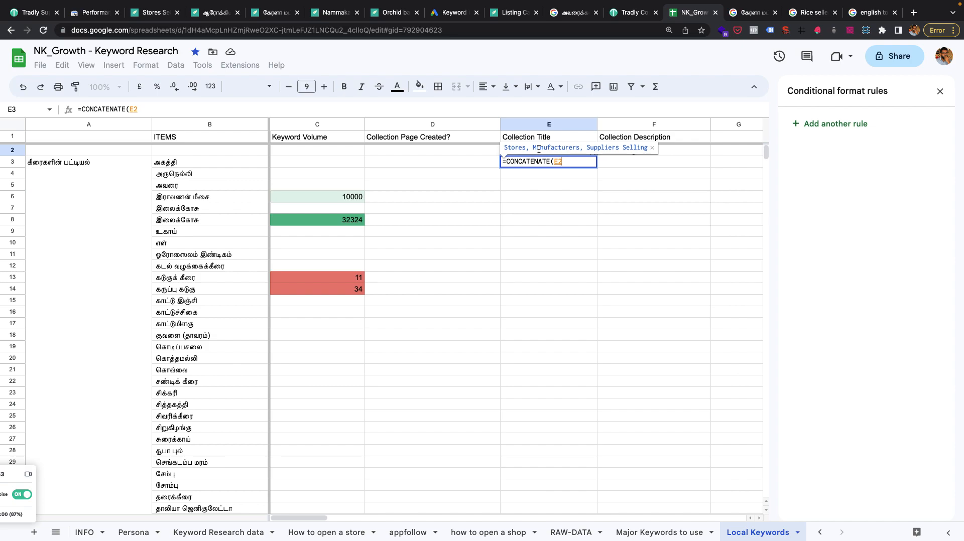
text(,)
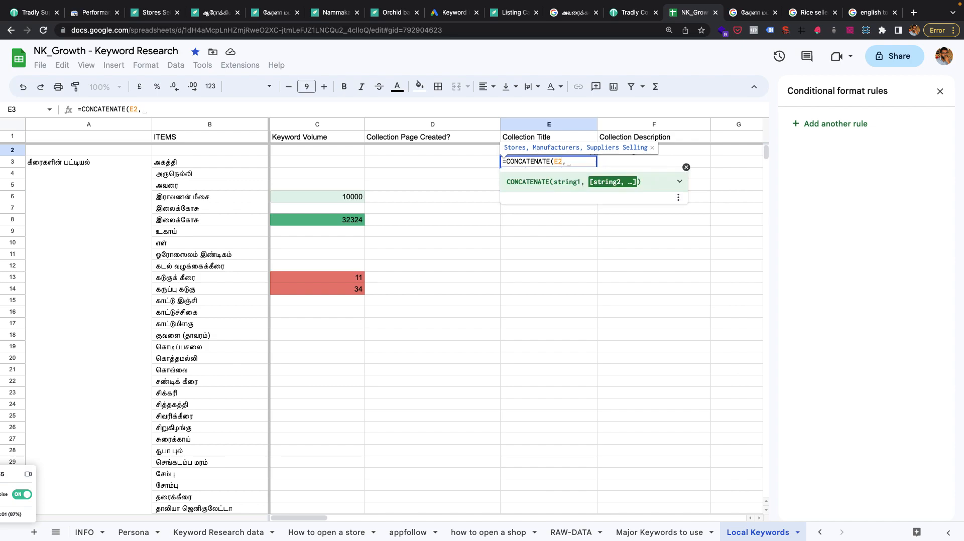
click(192, 166)
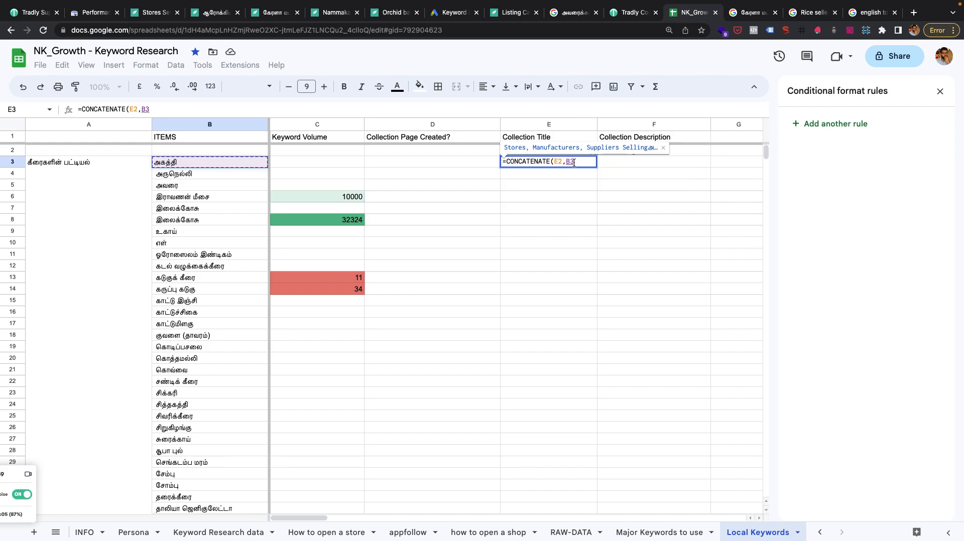
text(,)
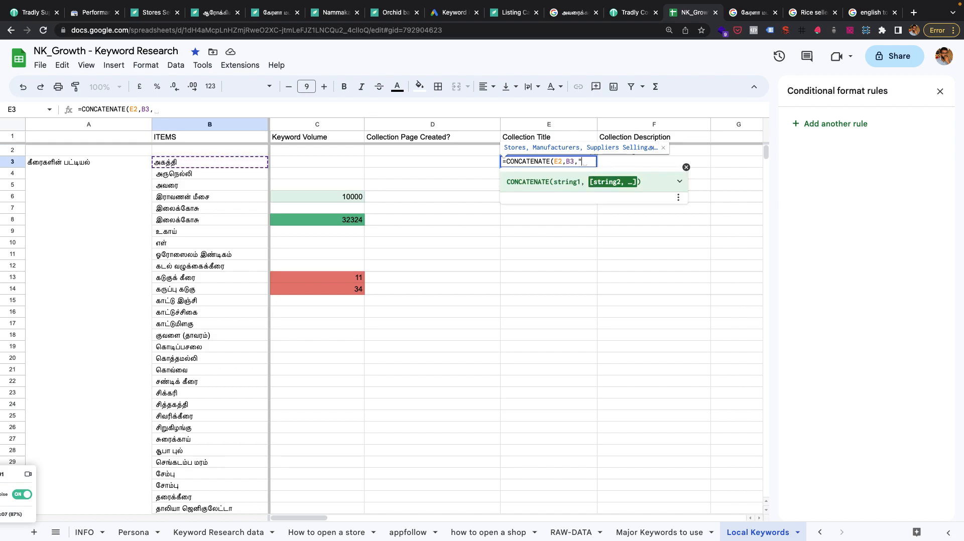
text("in Tamil Nadu")
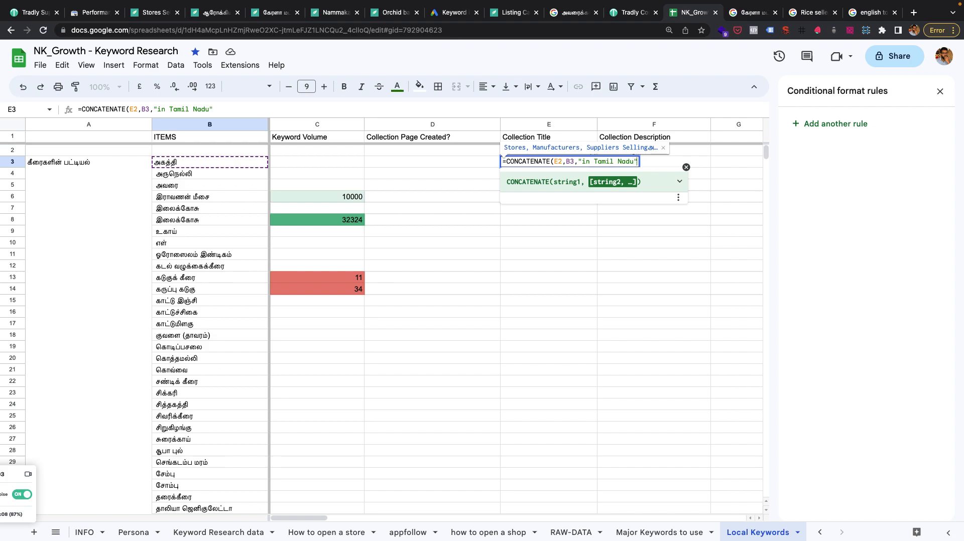
text())
key(Return)
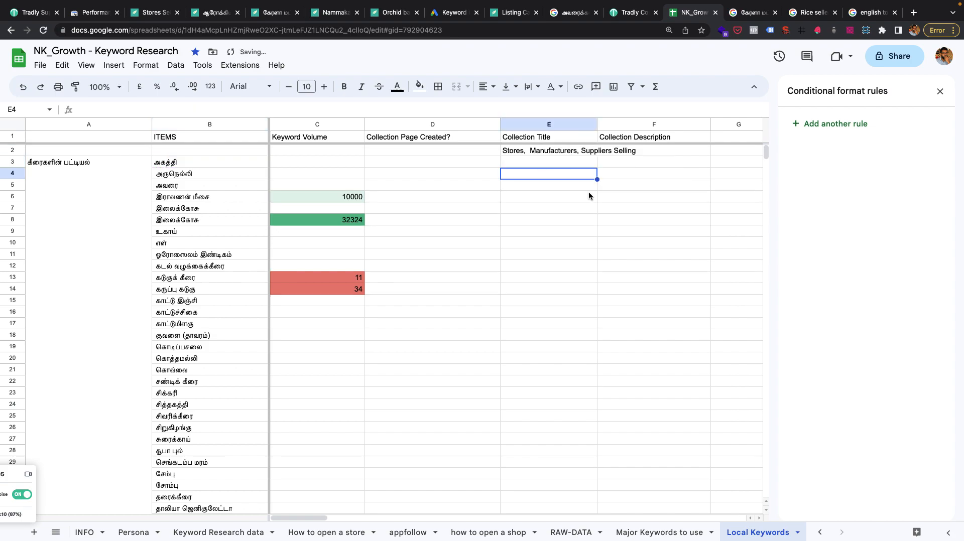
Add " " separators before and after B3 in the E3 formula, giving =CONCATENATE(E2," ",B3," ","in Tamil Nadu").
double_click(552, 165)
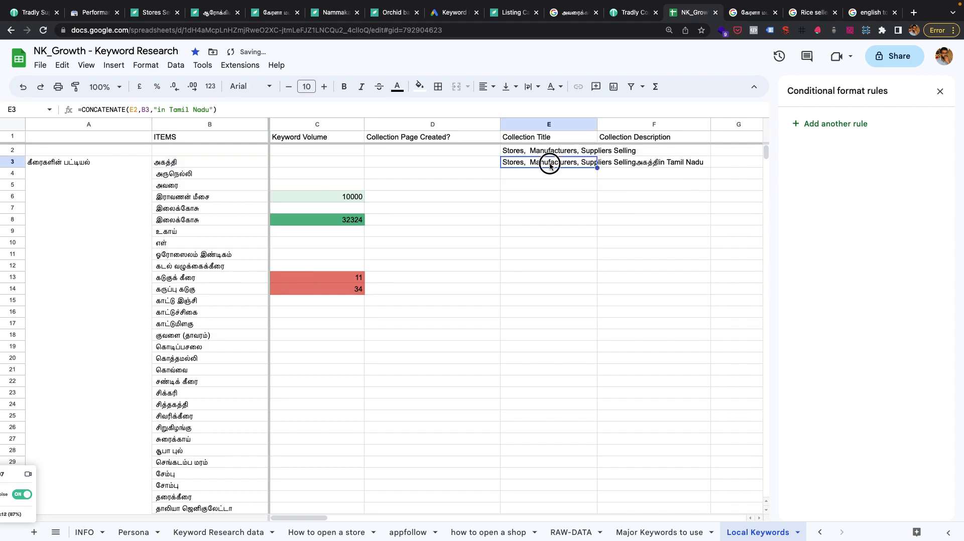
click(568, 162)
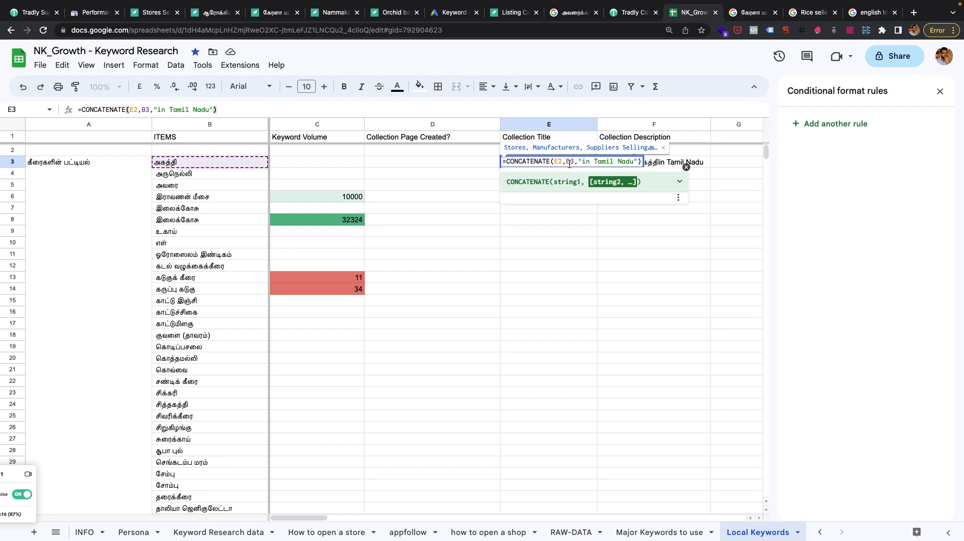
text(" ",)
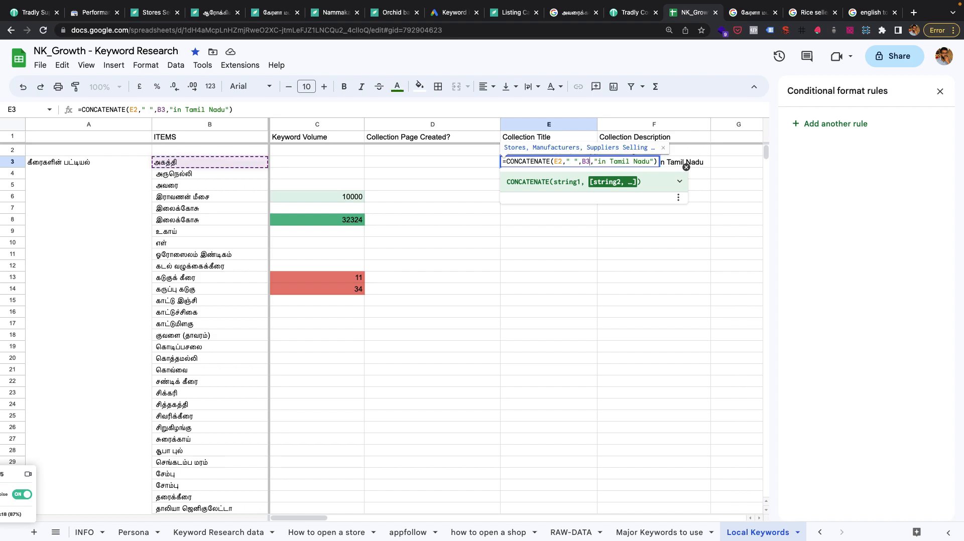
text(,")
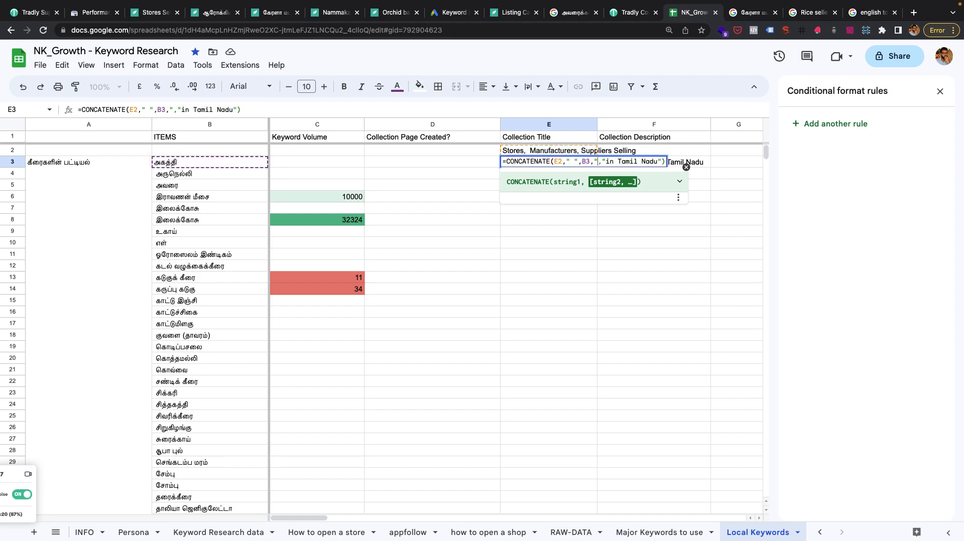
key(Return)
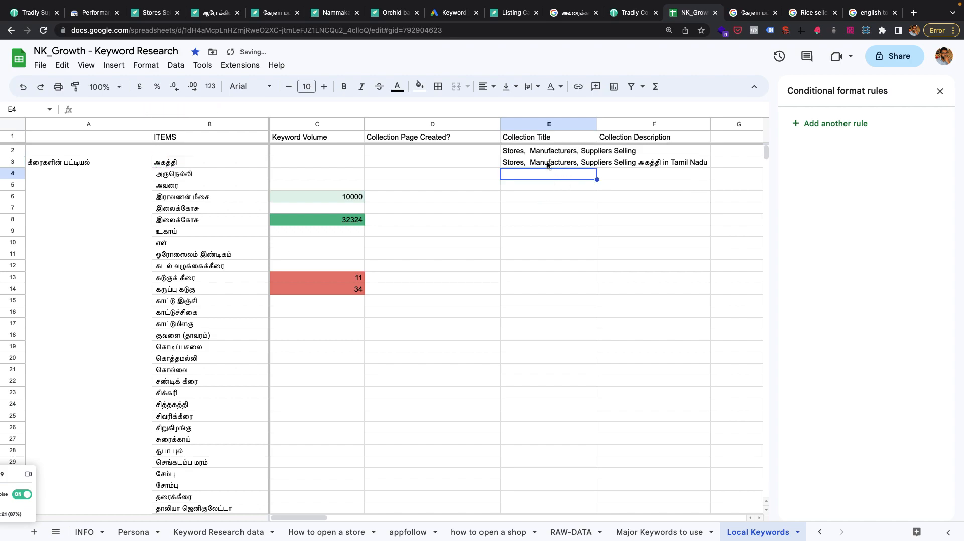
Remove the extra space after "Stores," in E2 and fill the E3 title formula down to E20.
double_click(532, 150)
key(BackSpace)
key(Return)
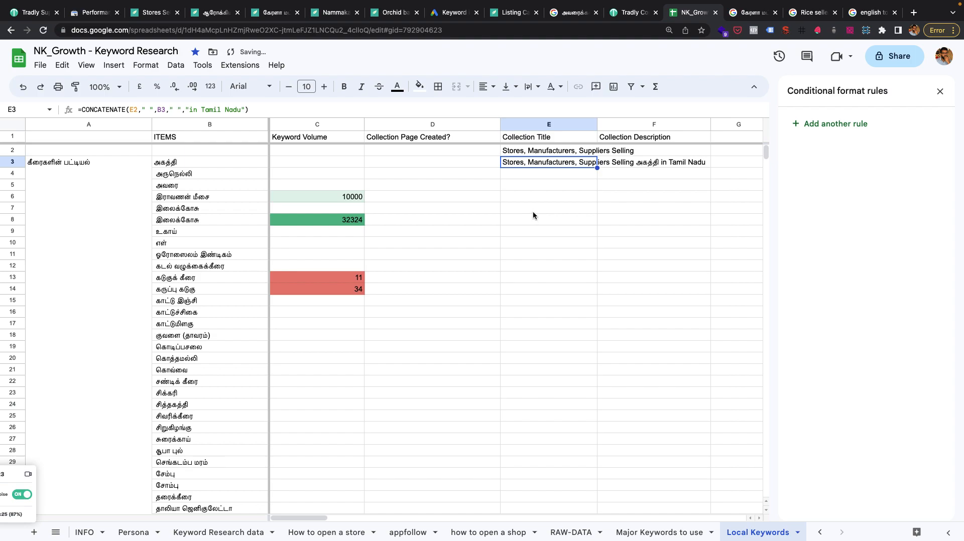
drag(594, 163, 575, 357)
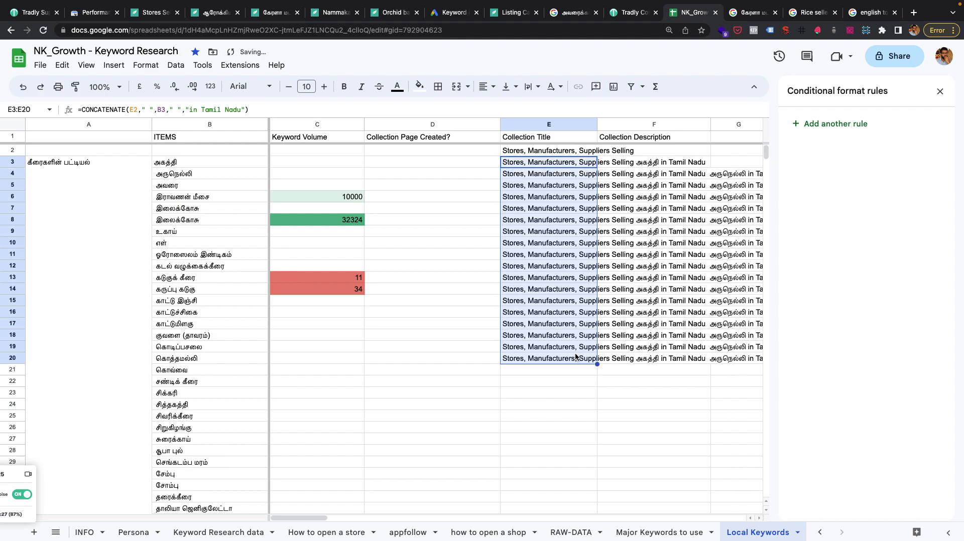
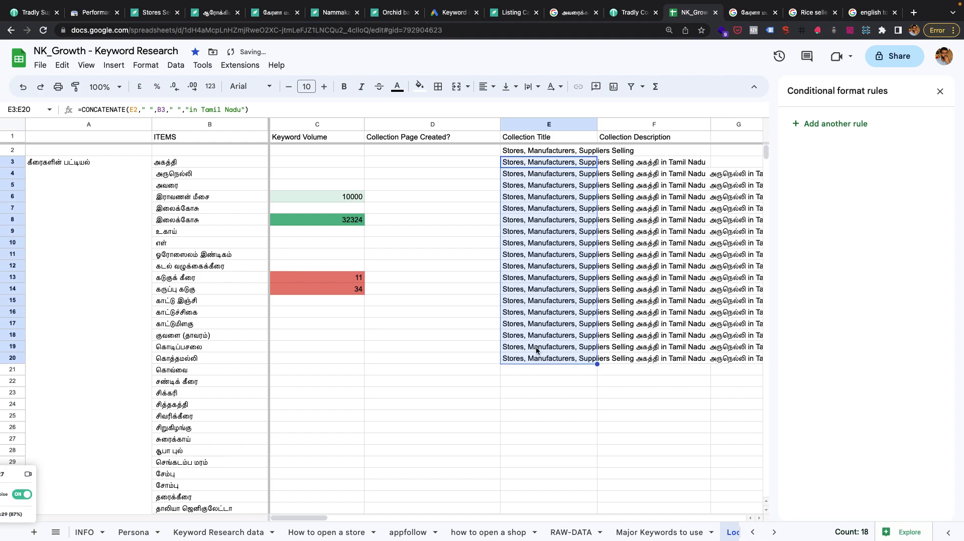
Check which cells the E3 title formula references, comparing the prefix in E2 with the item names in column B.
click(557, 163)
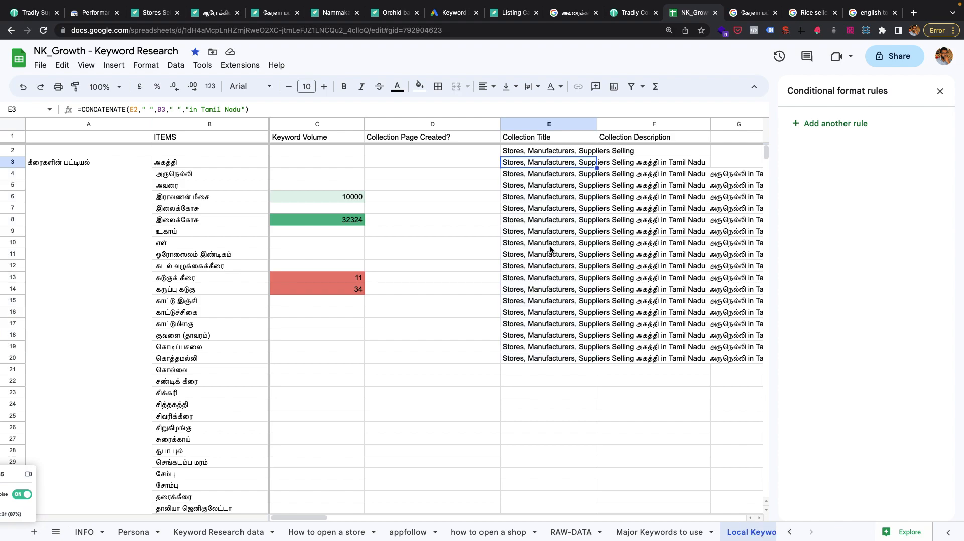
double_click(557, 162)
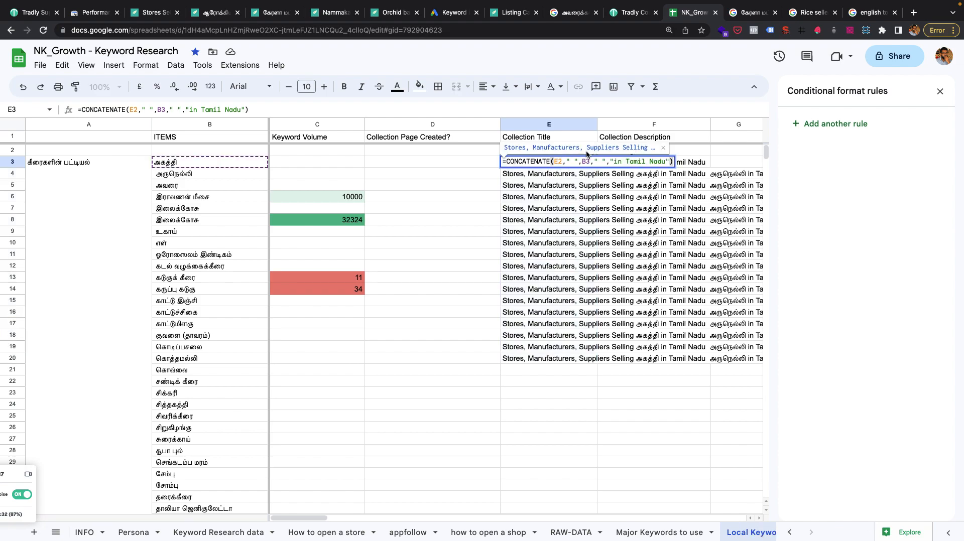
click(560, 161)
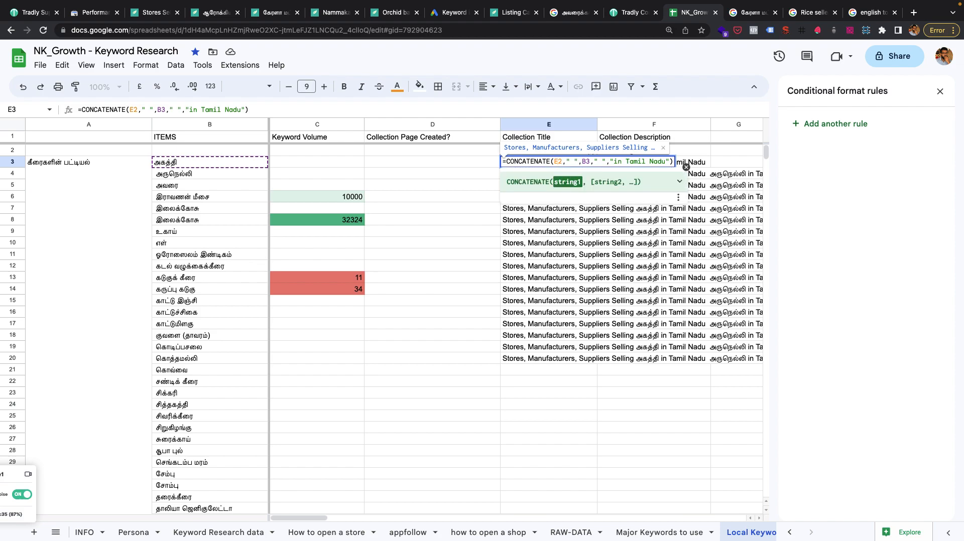
key(Escape)
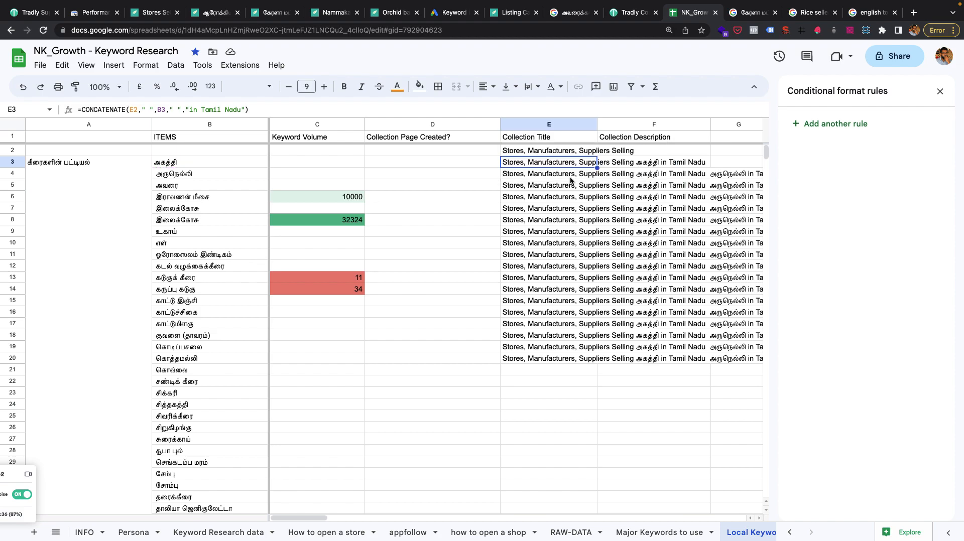
click(565, 152)
drag(216, 173, 214, 387)
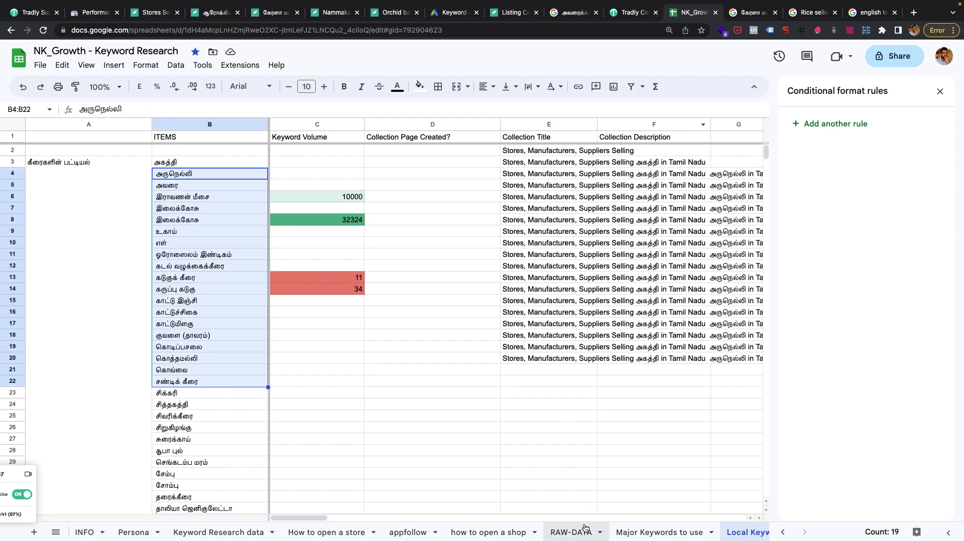
click(549, 153)
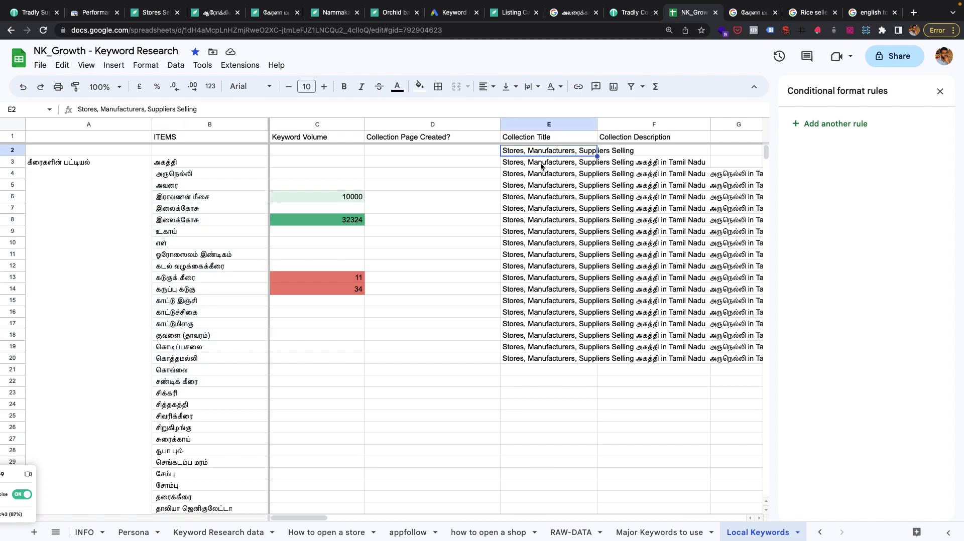
Lock the prefix reference in the E3 formula as E$2 and fill the title formula down to E31.
click(541, 163)
double_click(543, 163)
click(556, 161)
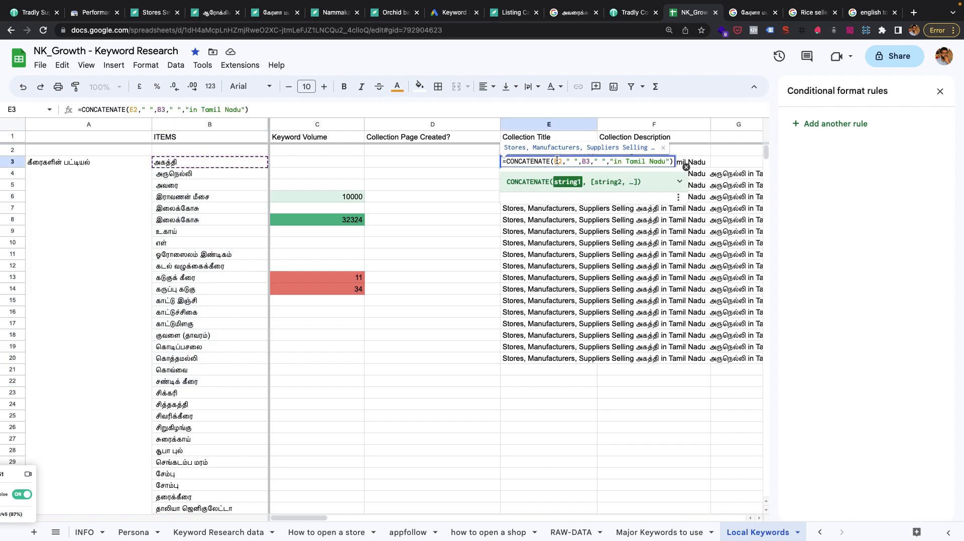
text($)
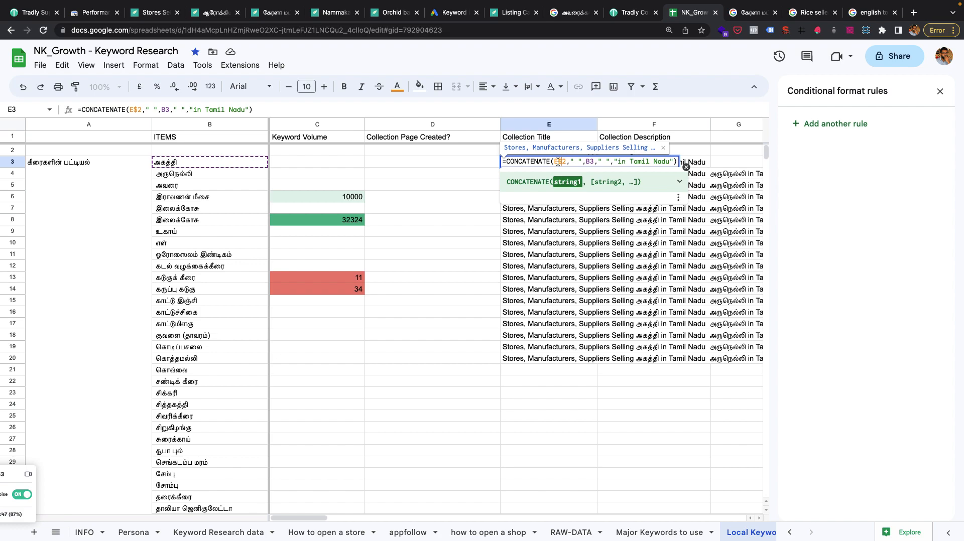
key(Return)
click(579, 161)
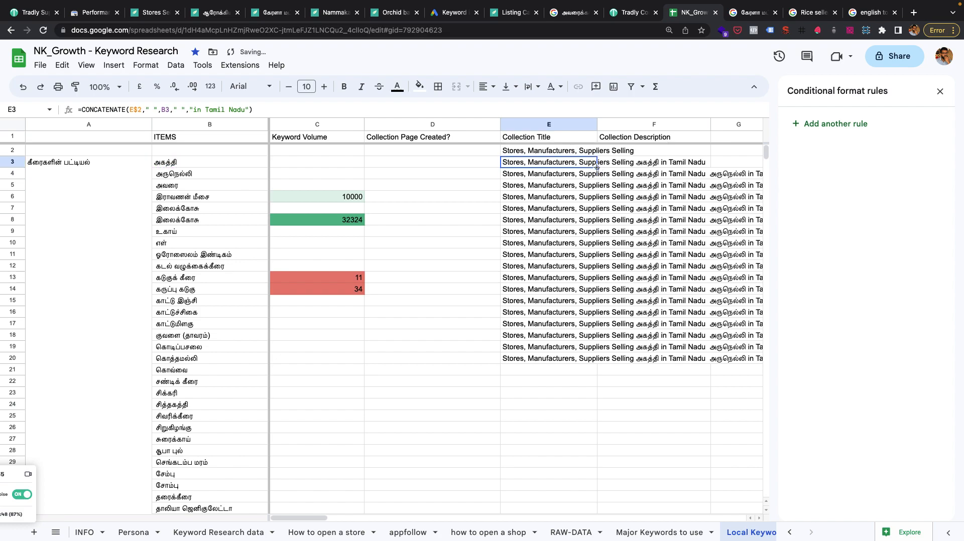
drag(597, 167, 573, 485)
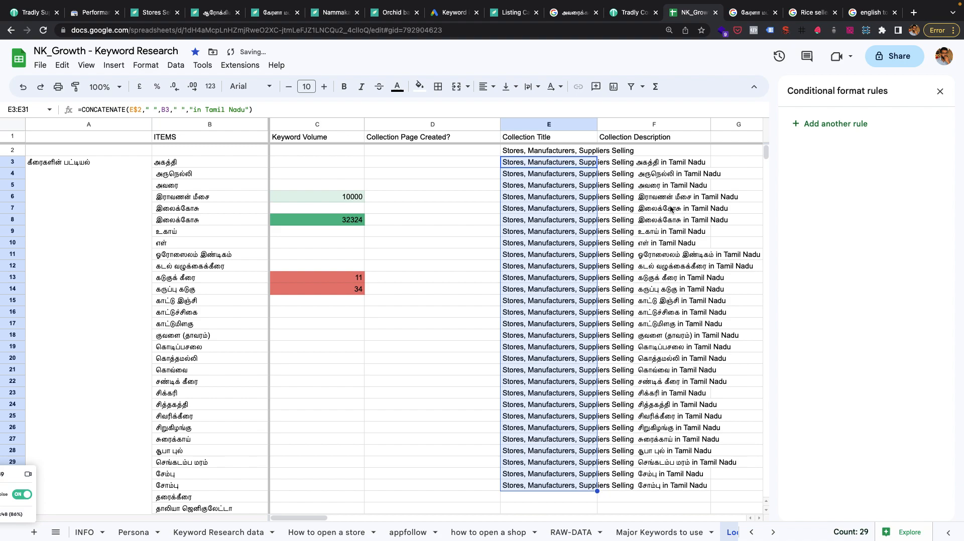
click(547, 176)
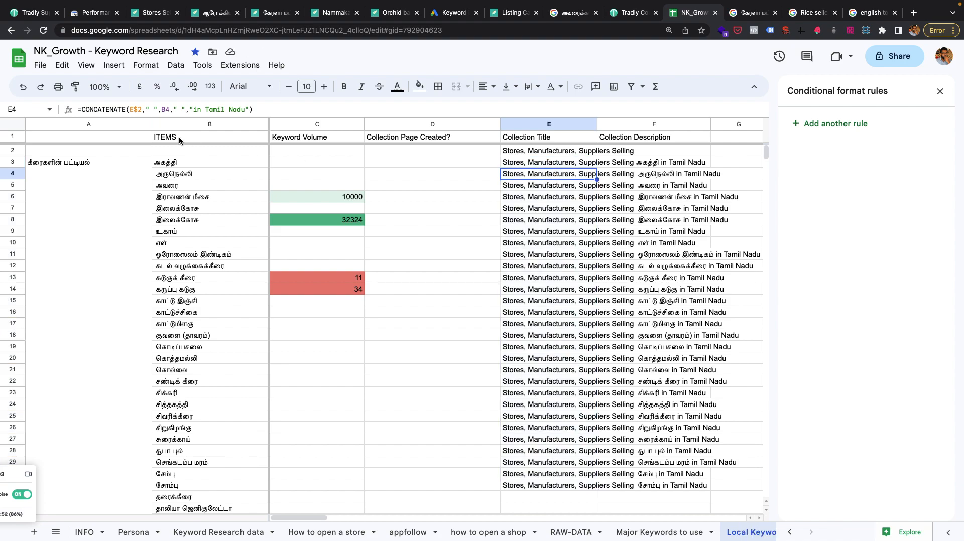
click(189, 176)
key(super+c)
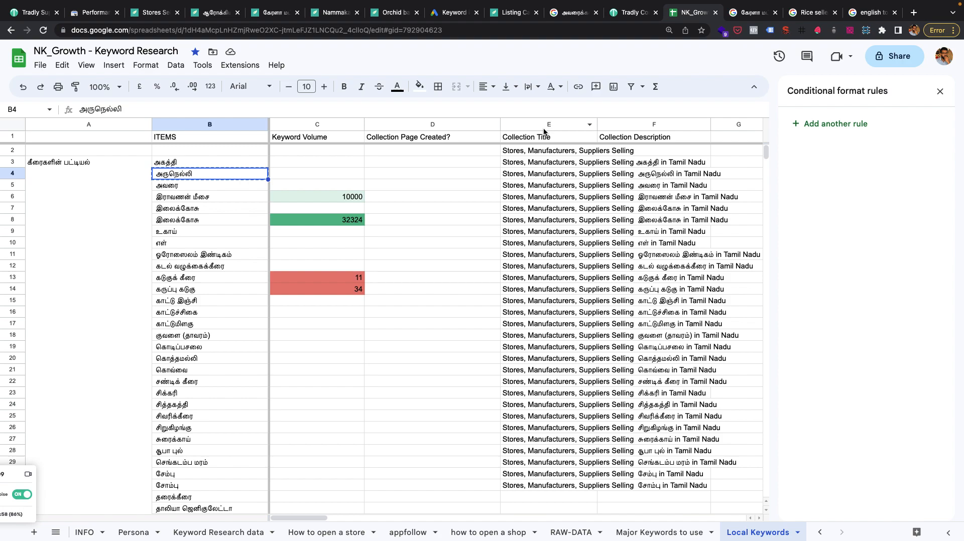
click(14, 137)
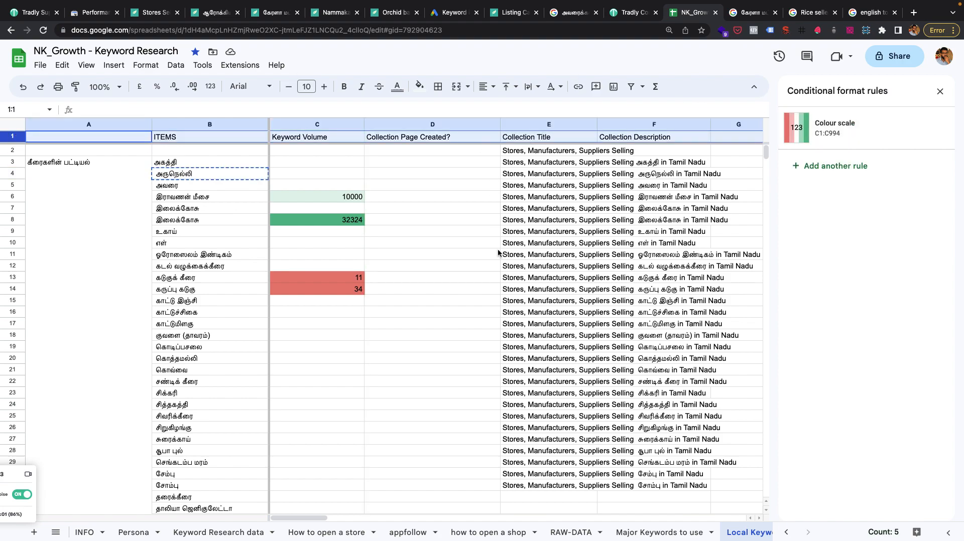
Switch to the note "How do we increase organic traffic in a marketplace?" and show it full screen.
mouse_move(1, 315)
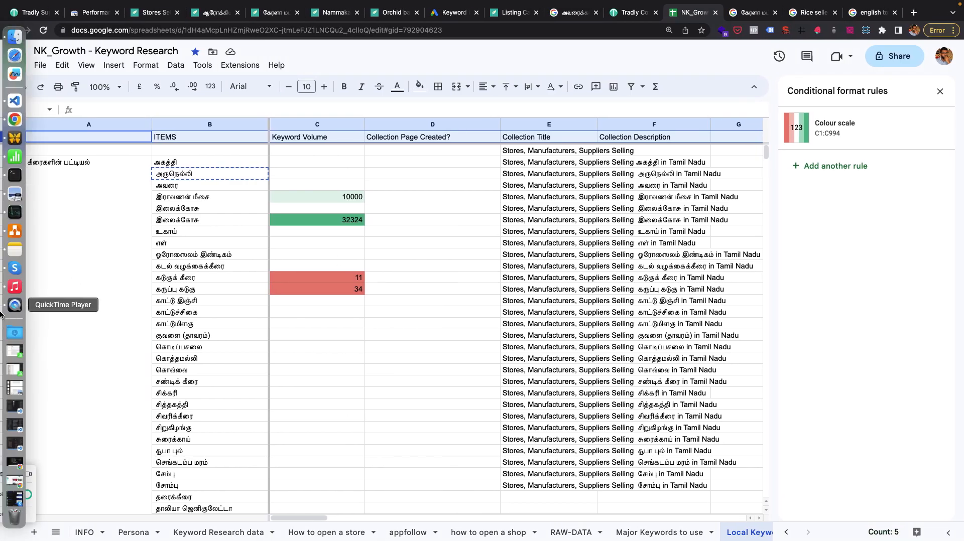
key(ctrl+Up)
key(ctrl+Up)
key(ctrl+Up)
key(ctrl+Up)
key(ctrl+Up)
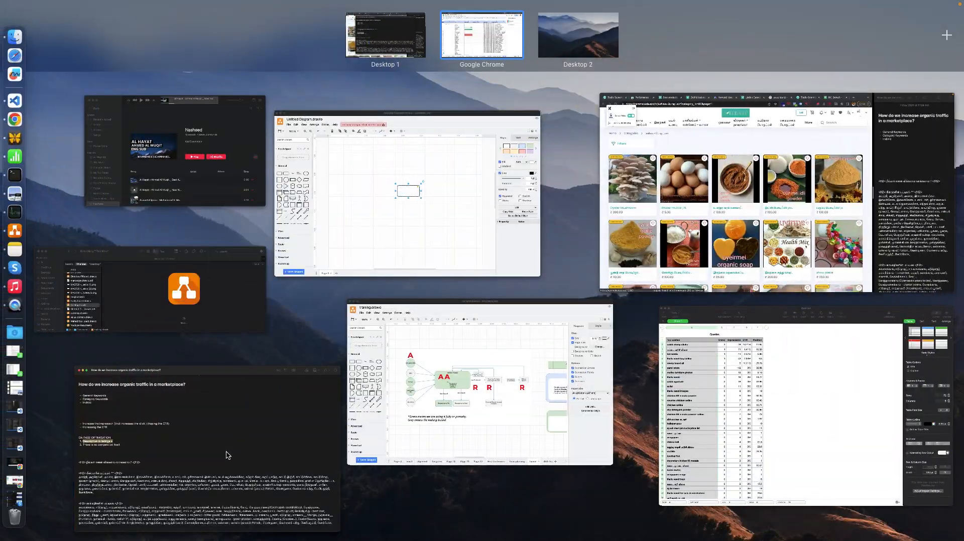
click(226, 455)
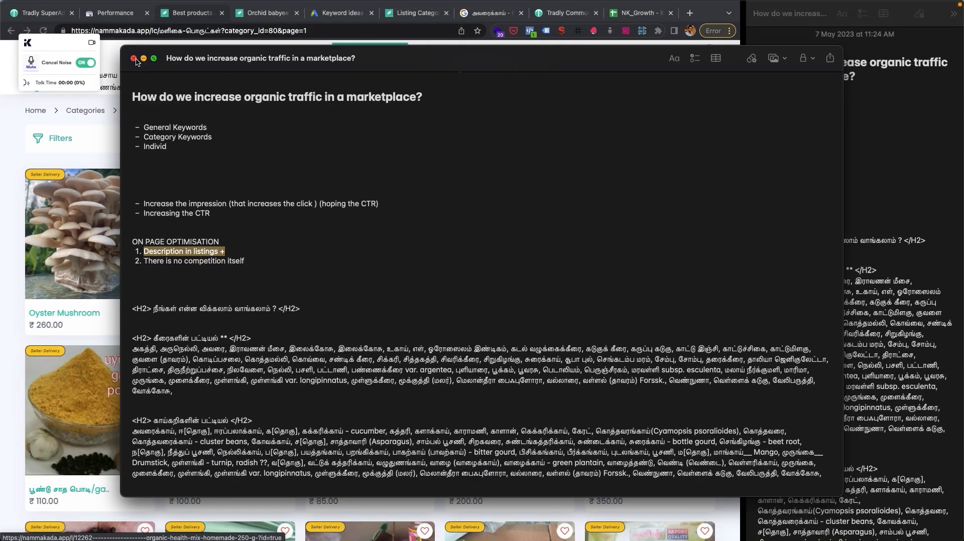
drag(280, 56, 162, 81)
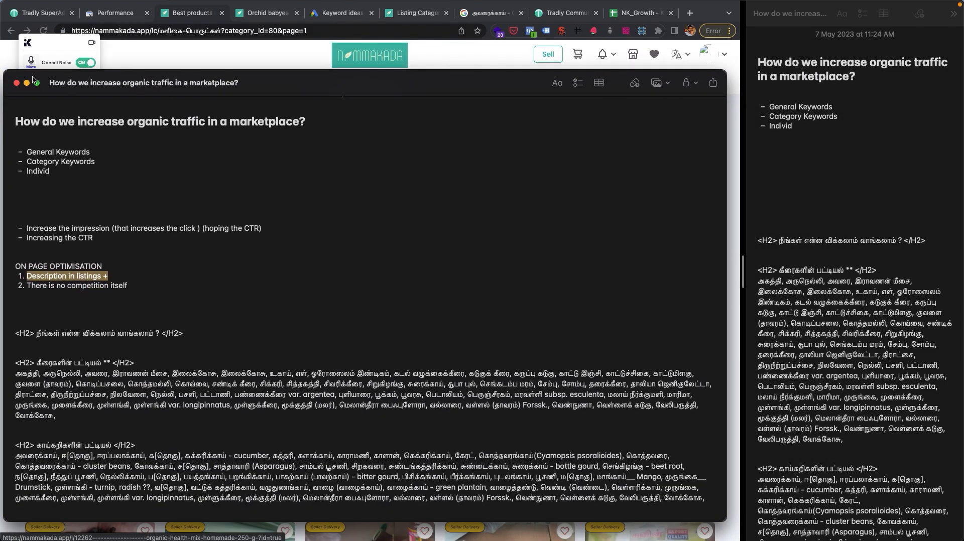
click(36, 82)
Extend the note's second bullet to "Category Keywords(Tomato) - Listnig" and replace the third with "Category Keywords (Tomato) - Account - Tomato Sellers".
click(59, 99)
key(BackSpace)
key(BackSpace)
key(BackSpace)
key(BackSpace)
key(BackSpace)
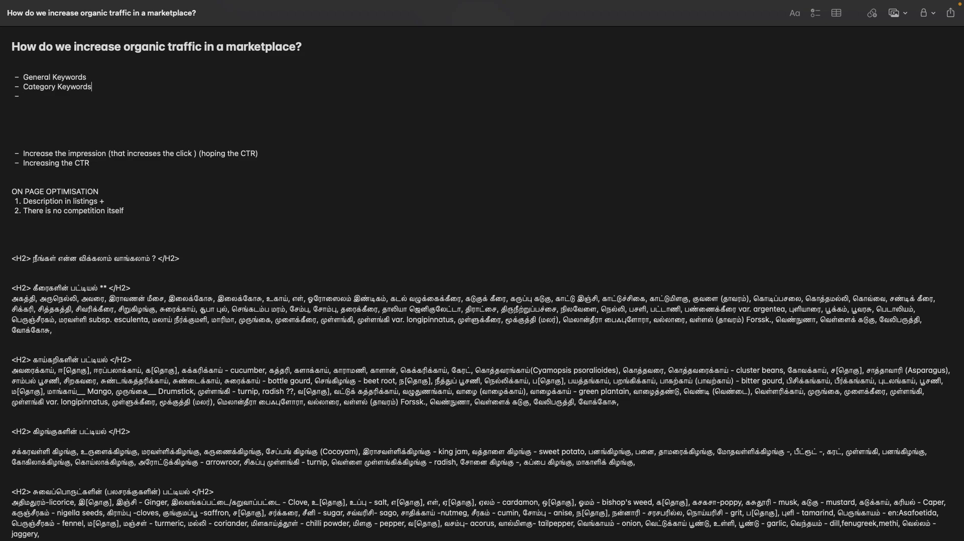
text(Tomato) - Listnig Category Keywords (Tomato)
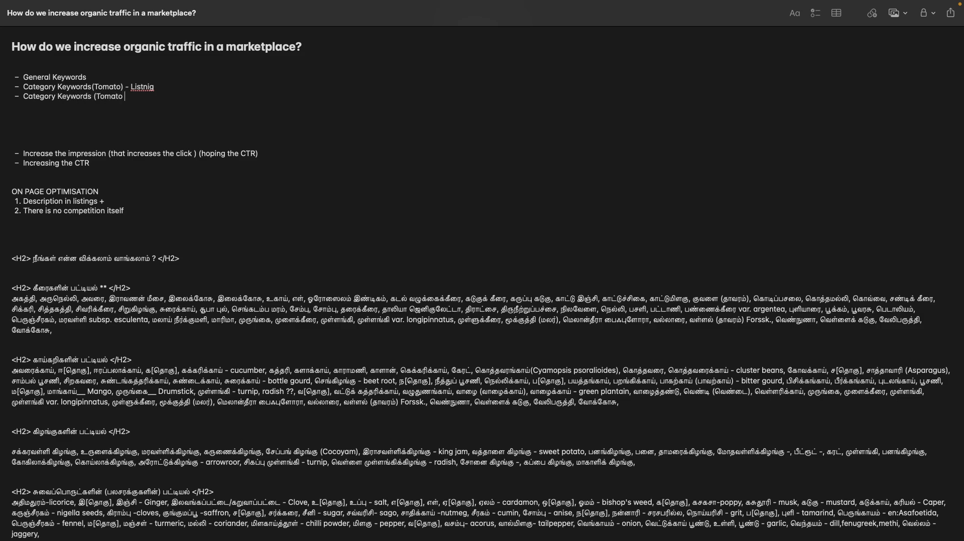
text() - Account - Tomato Selle)
text(rs)
scroll(108, 317, down, 1)
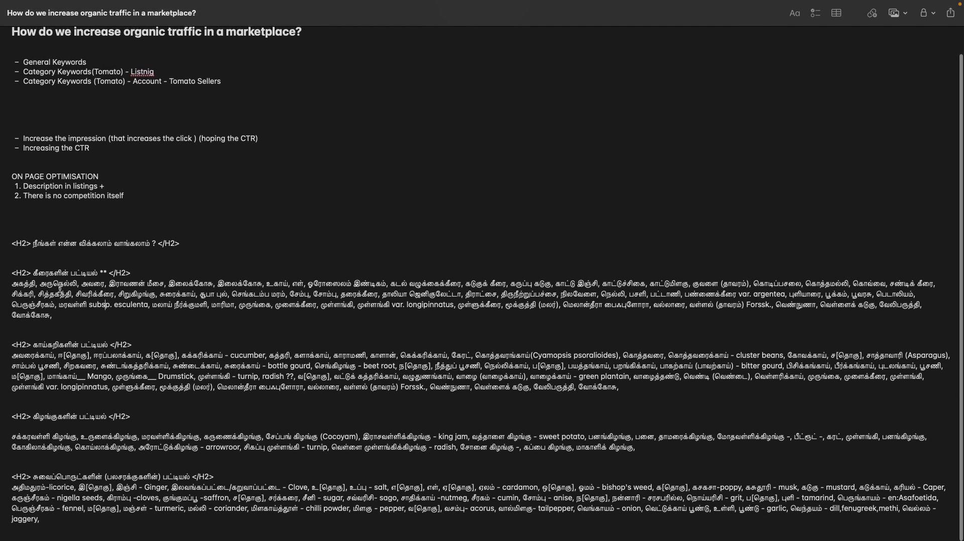
scroll(298, 408, up, 2)
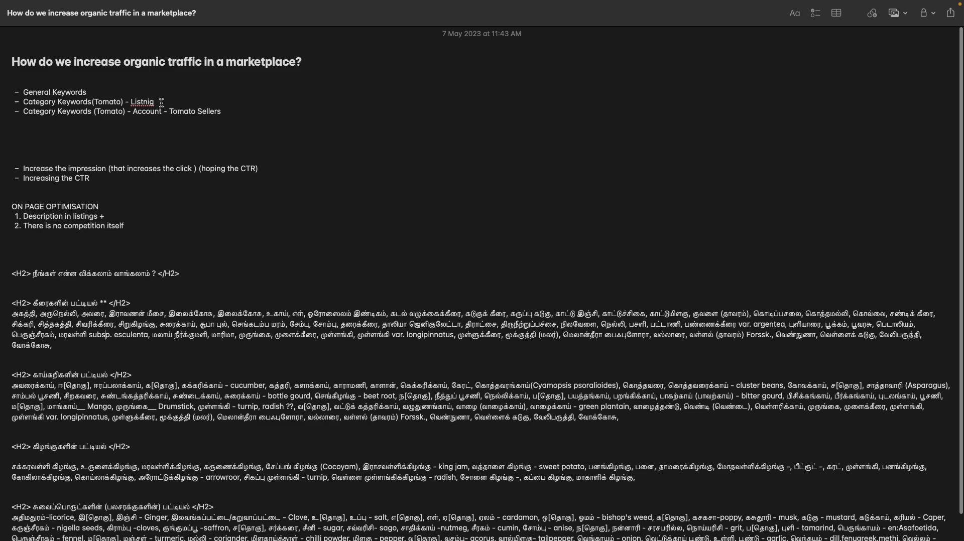
drag(159, 101, 134, 99)
click(204, 111)
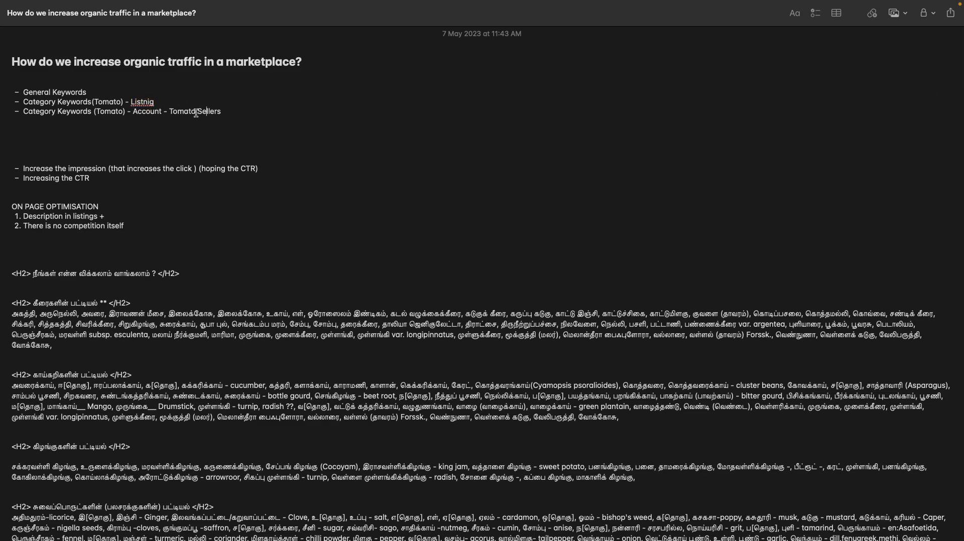
Switch back to the keyword spreadsheet in Chrome and extend the E1 header to "Collection Title for Accounts".
key(ctrl+Right)
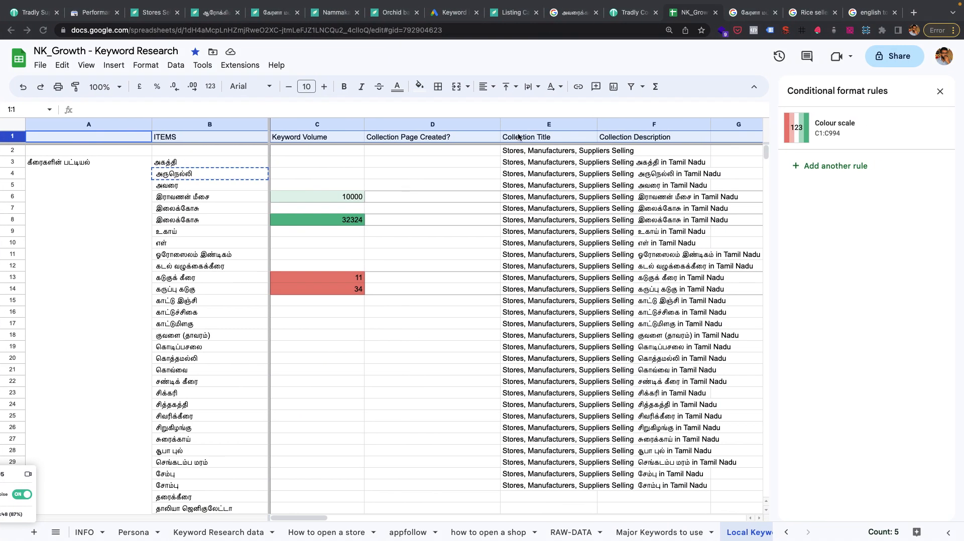
click(530, 136)
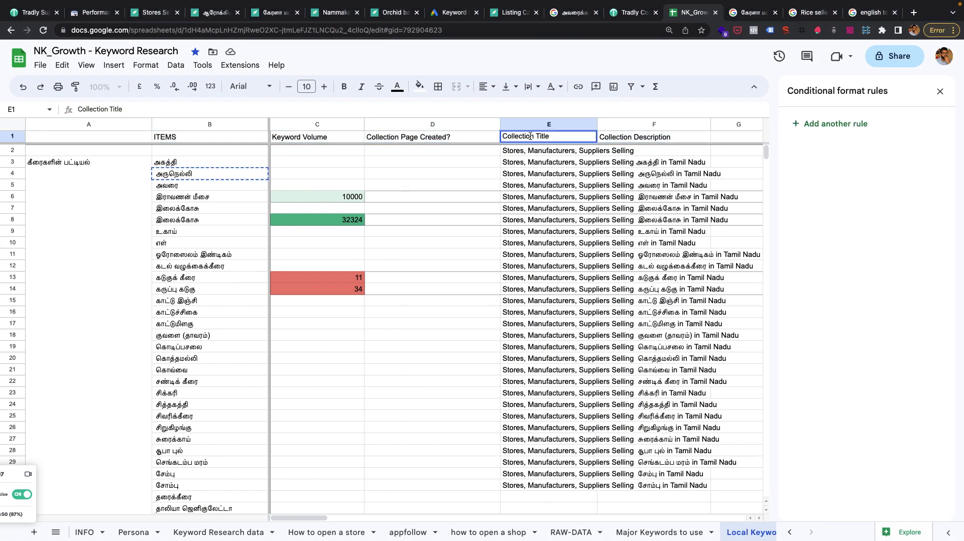
text(frs)
key(Return)
Copy the title and description headers with the prefix row, E1:F2, to the block starting at H1.
drag(562, 136, 652, 136)
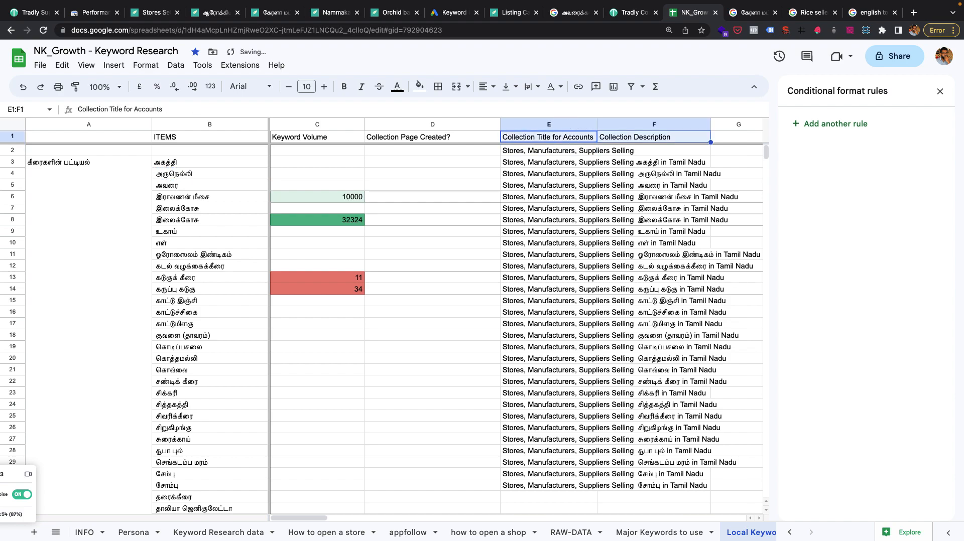
key(ctrl+c)
key(shift+Down)
key(ctrl+c)
scroll(725, 220, right, 5)
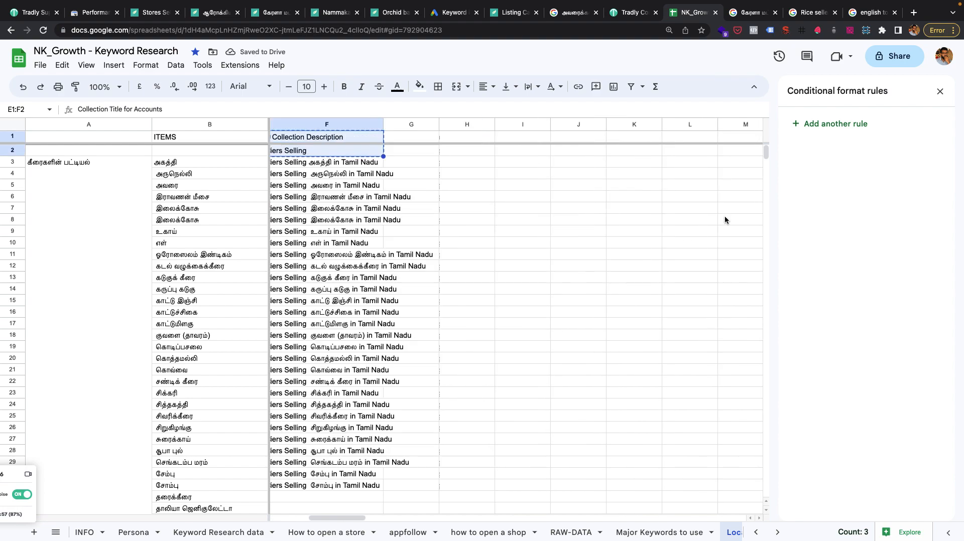
click(452, 136)
key(ctrl+v)
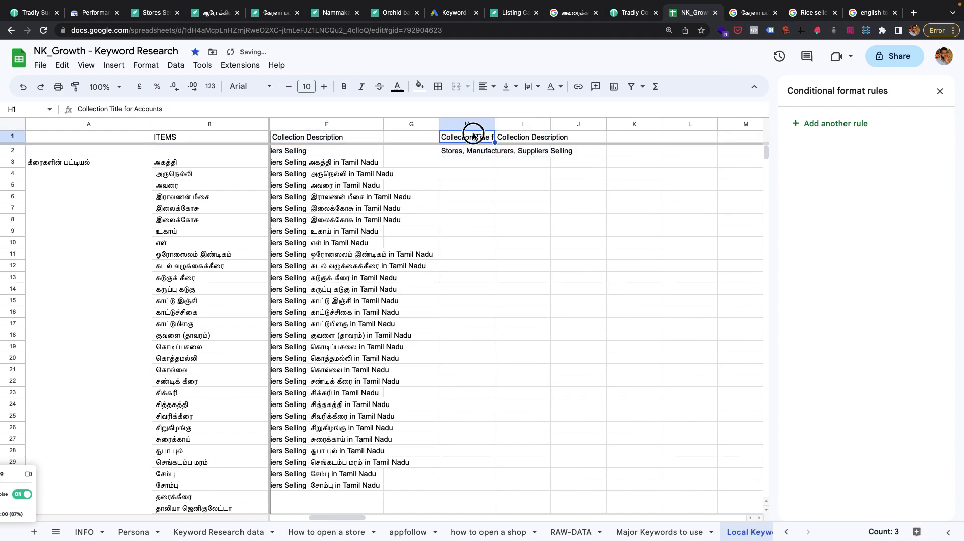
Replace "Accounts" with "Listing" in the copied title header in H1.
double_click(473, 135)
double_click(510, 136)
text(Listing)
key(Return)
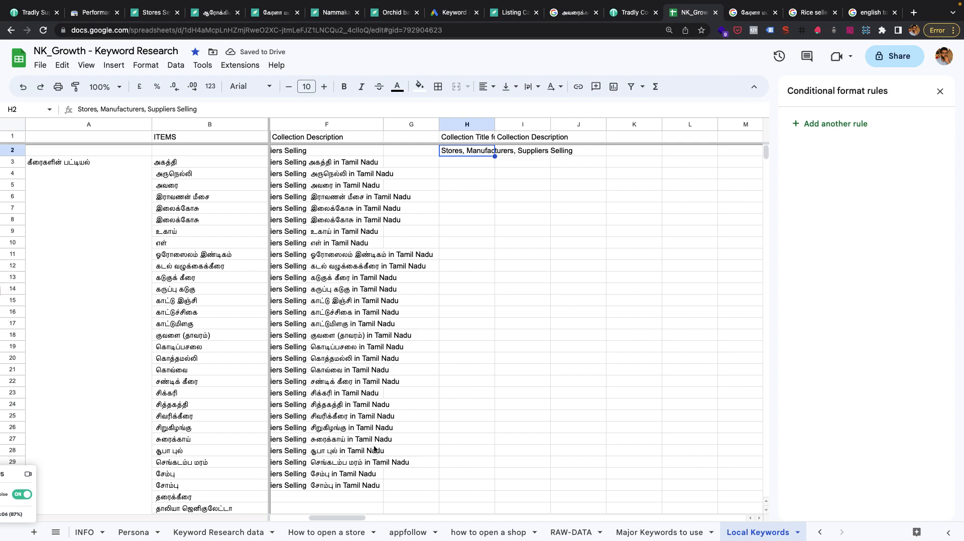
Copy the title formulas in E3:E6 to the listing title column, starting at H3.
drag(337, 517, 315, 517)
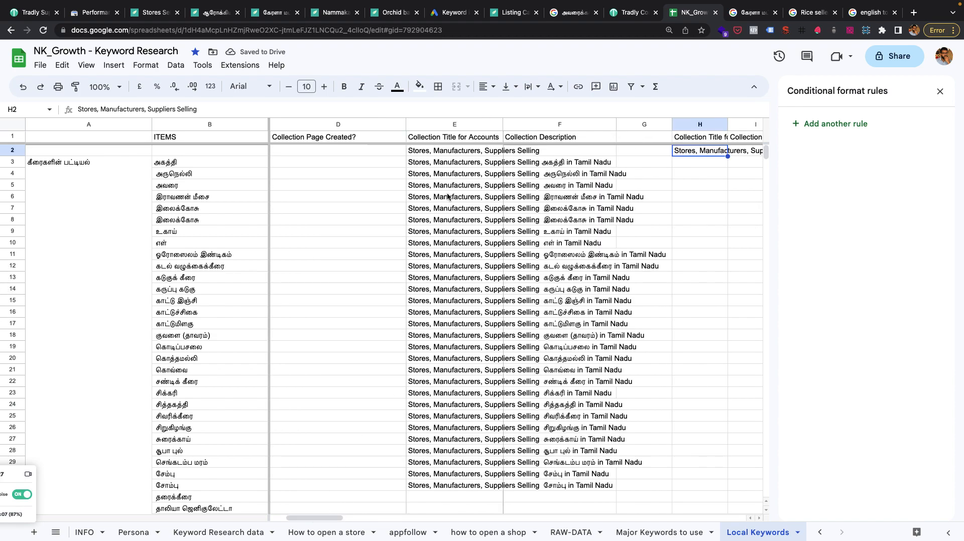
click(444, 164)
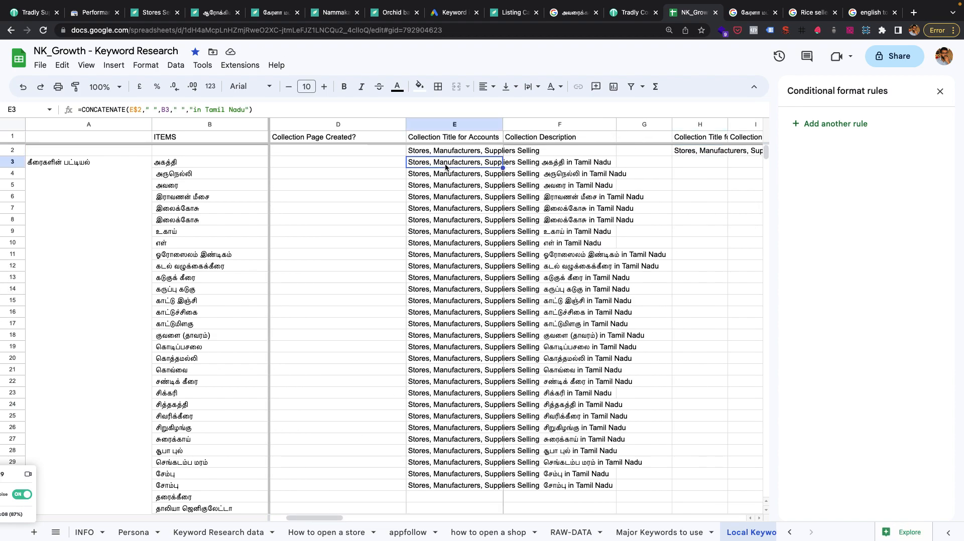
drag(444, 163, 440, 198)
key(ctrl+c)
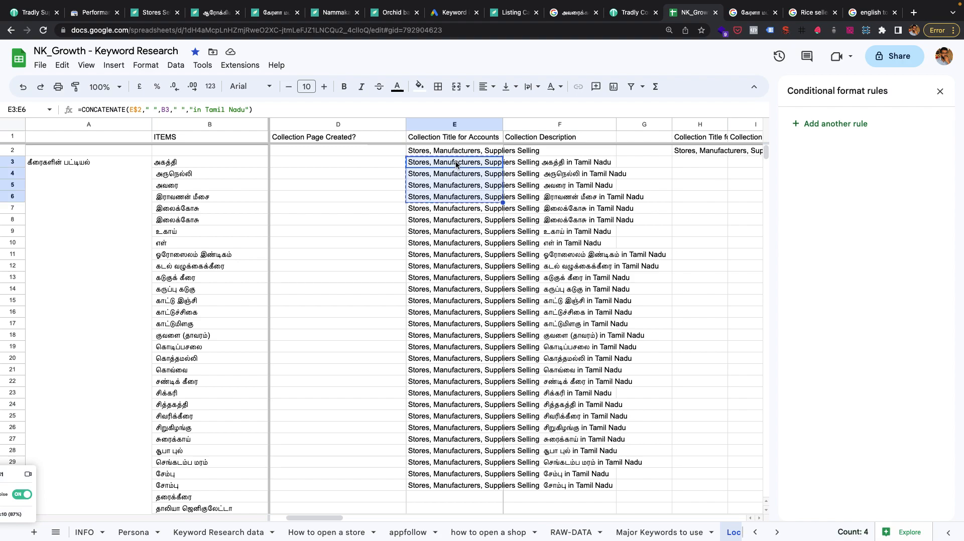
click(699, 161)
key(ctrl+v)
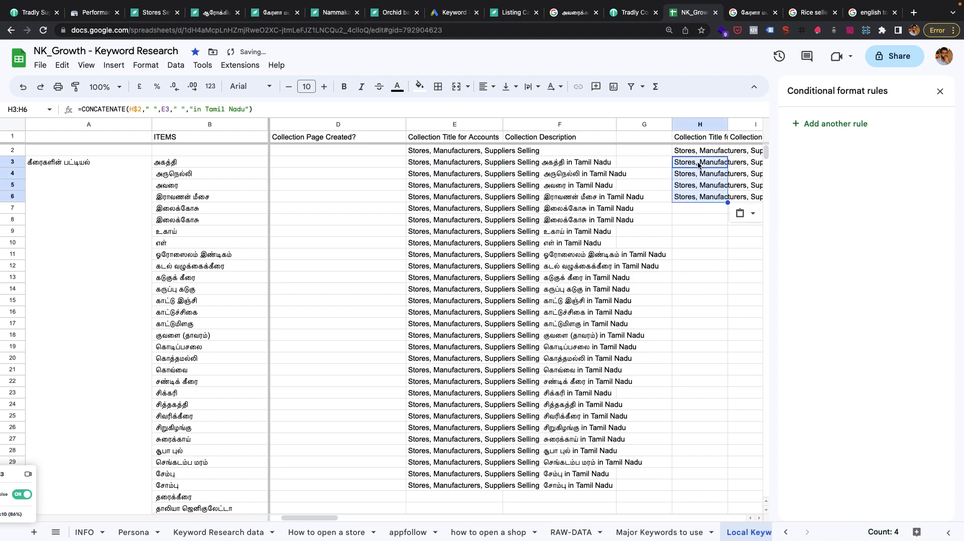
Replace the listing title prefix in H2 with "Buy Home Grown, Quality" and close the conditional formatting rules.
double_click(693, 151)
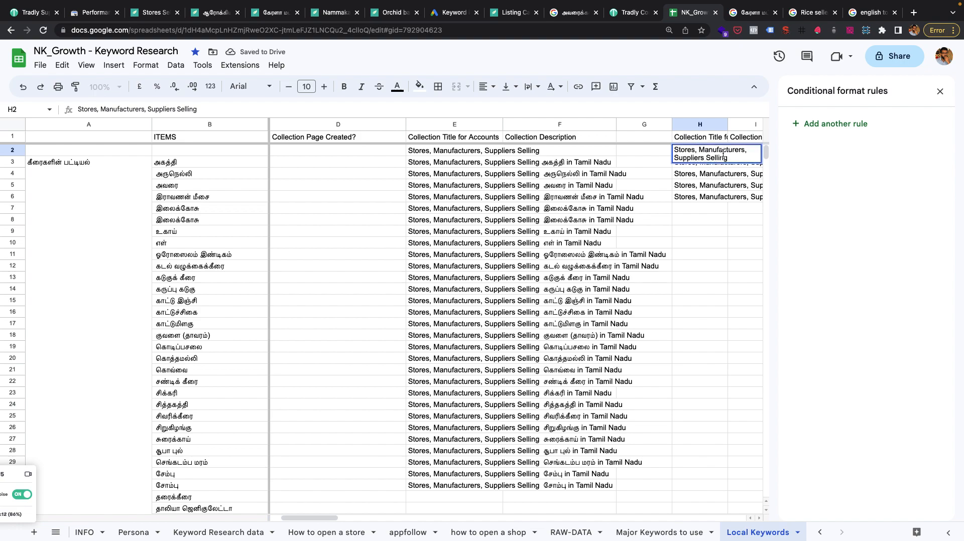
key(ctrl+a)
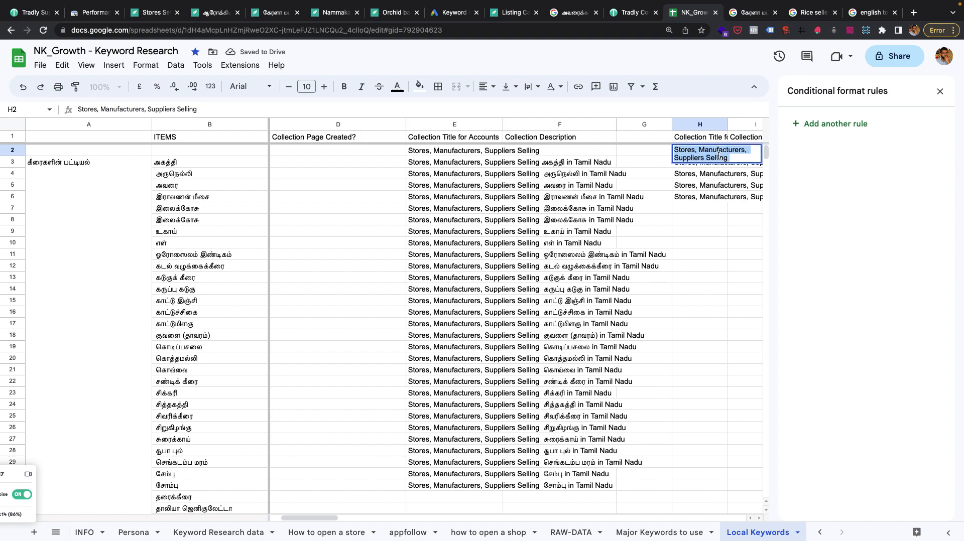
text(Buy Home Grown)
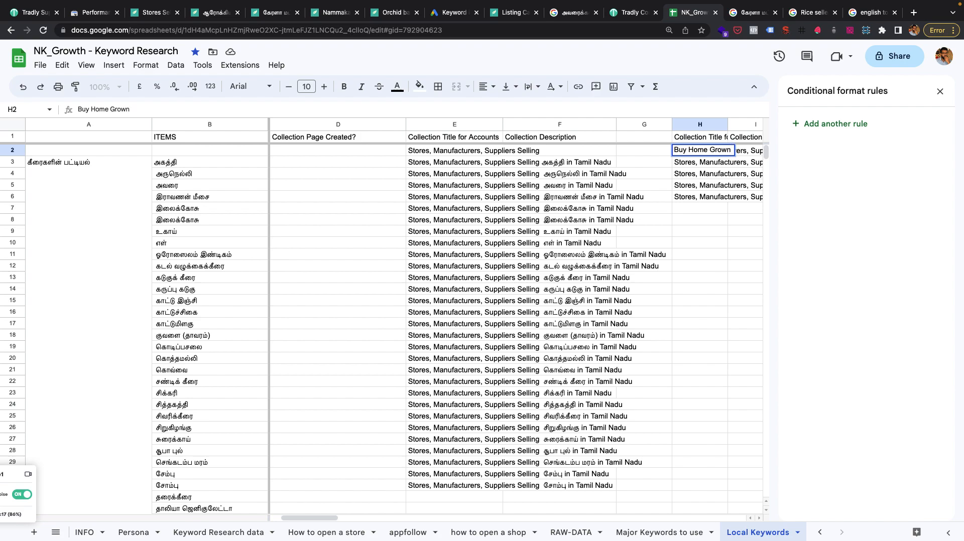
text(, Quality)
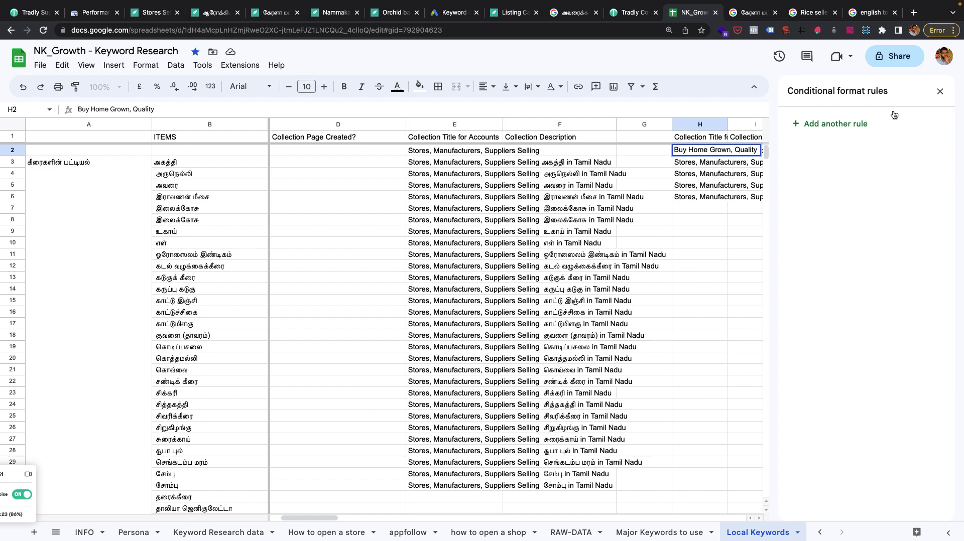
click(940, 92)
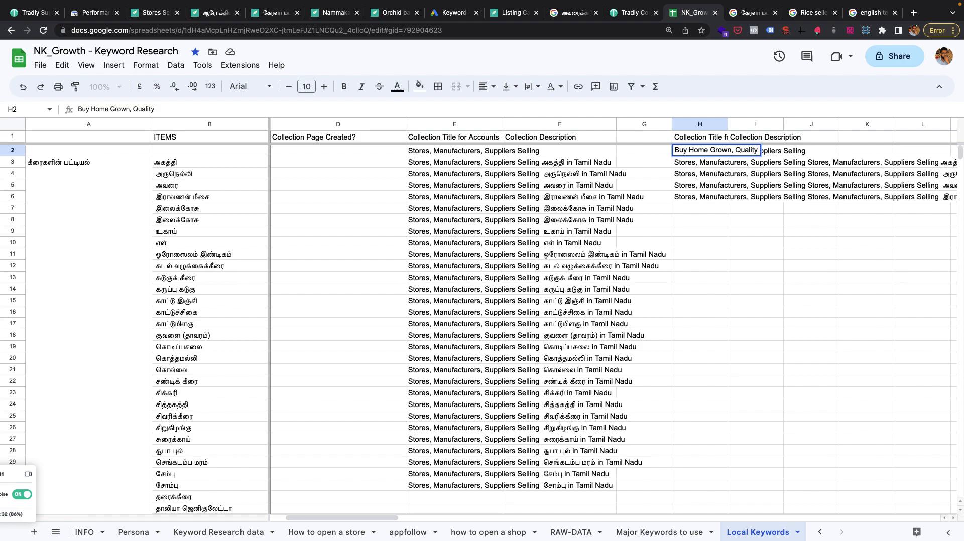
key(Return)
Examine the prefix in H2 and which cells the copied listing title formulas in H3:H6 reference.
scroll(700, 176, right, 2)
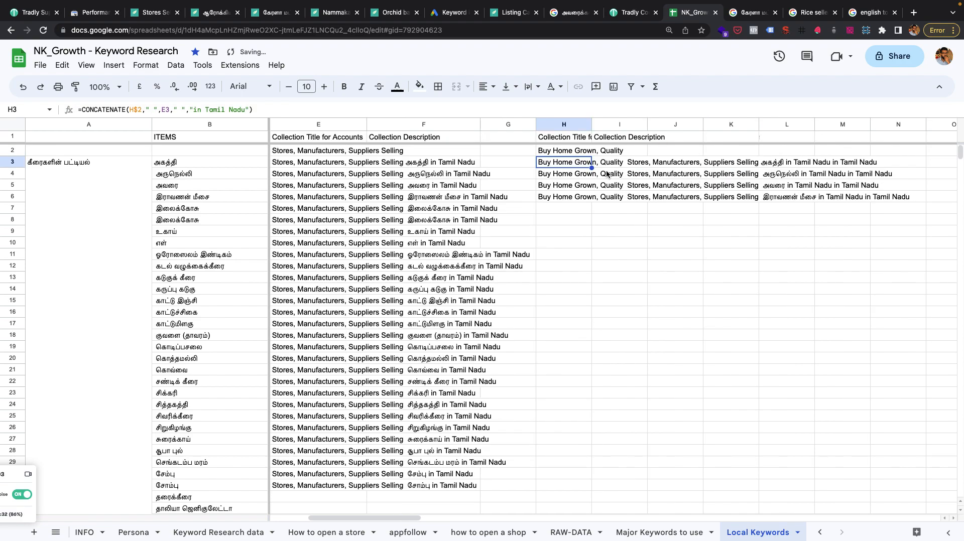
drag(655, 165, 569, 150)
click(563, 153)
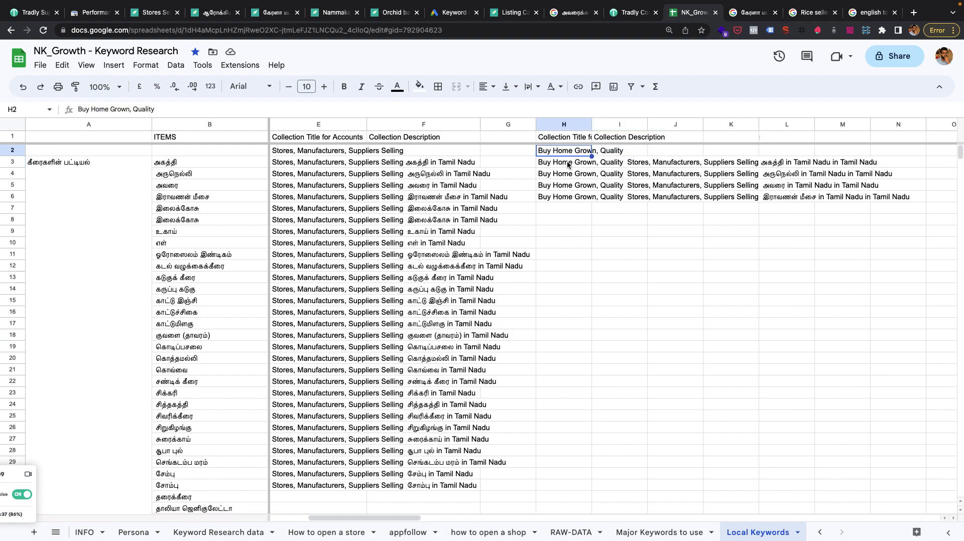
click(568, 164)
click(564, 177)
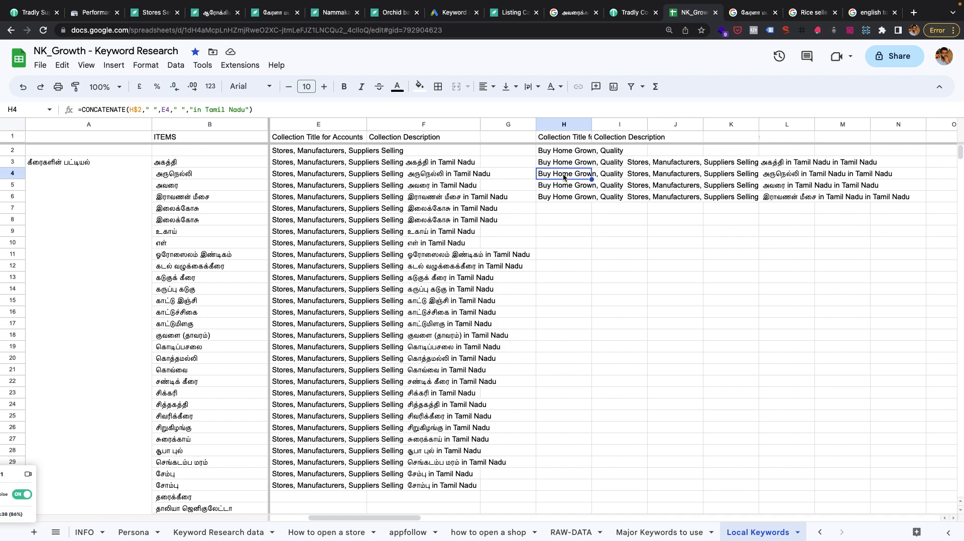
key(Up)
key(Up)
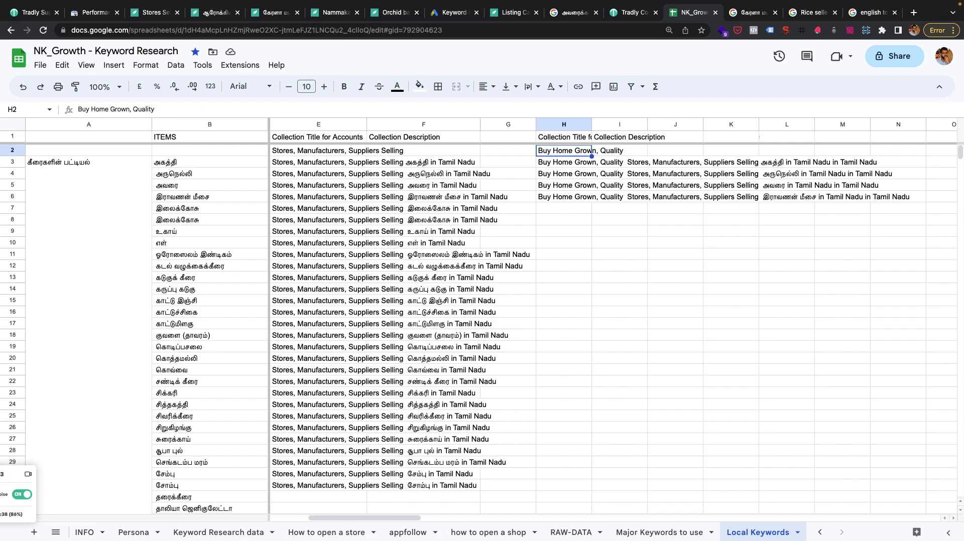
double_click(569, 151)
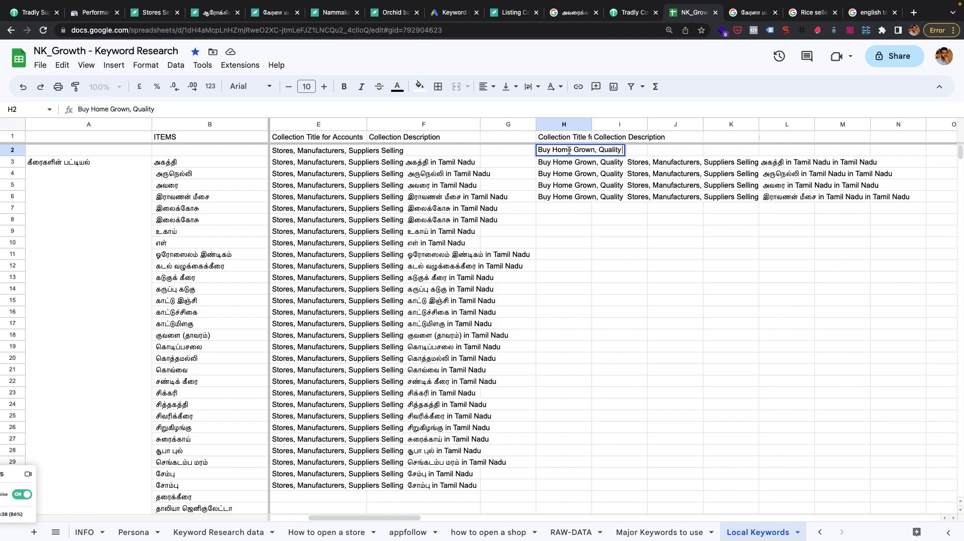
click(573, 161)
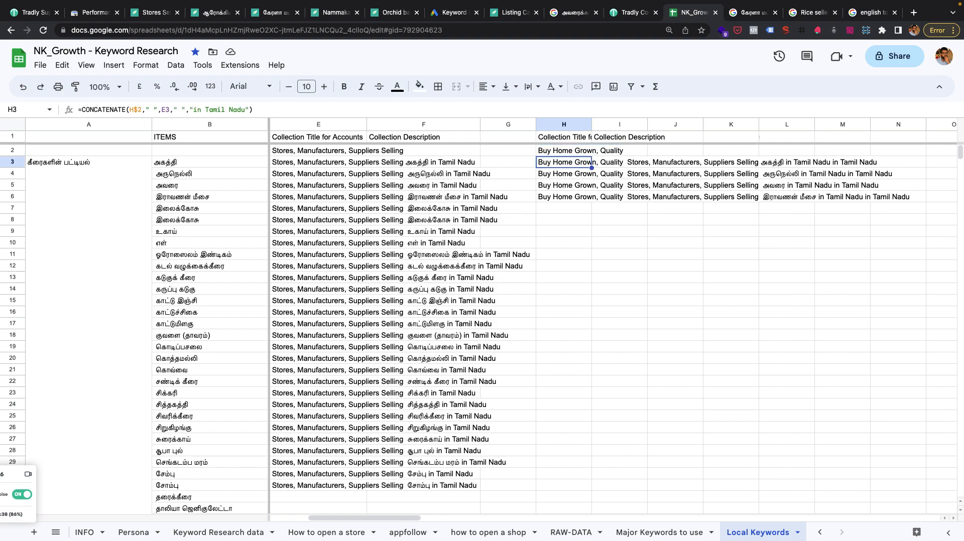
double_click(575, 162)
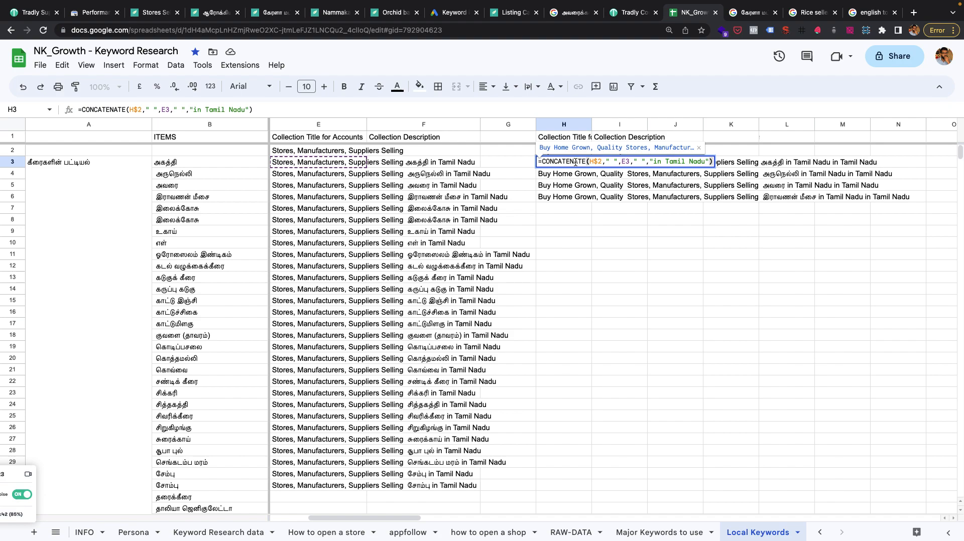
key(Return)
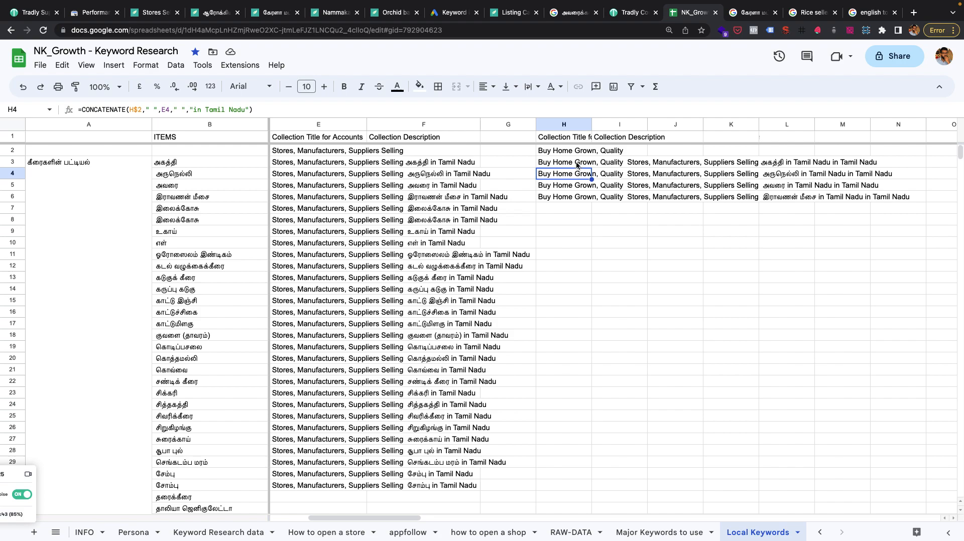
key(Return)
key(Return)
key(Return)
key(Return)
key(Return)
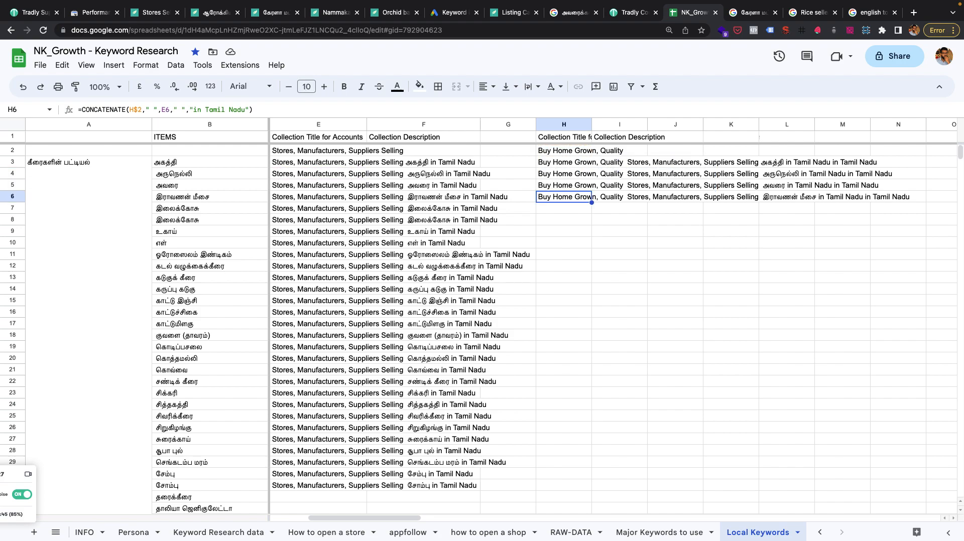
key(Return)
double_click(578, 184)
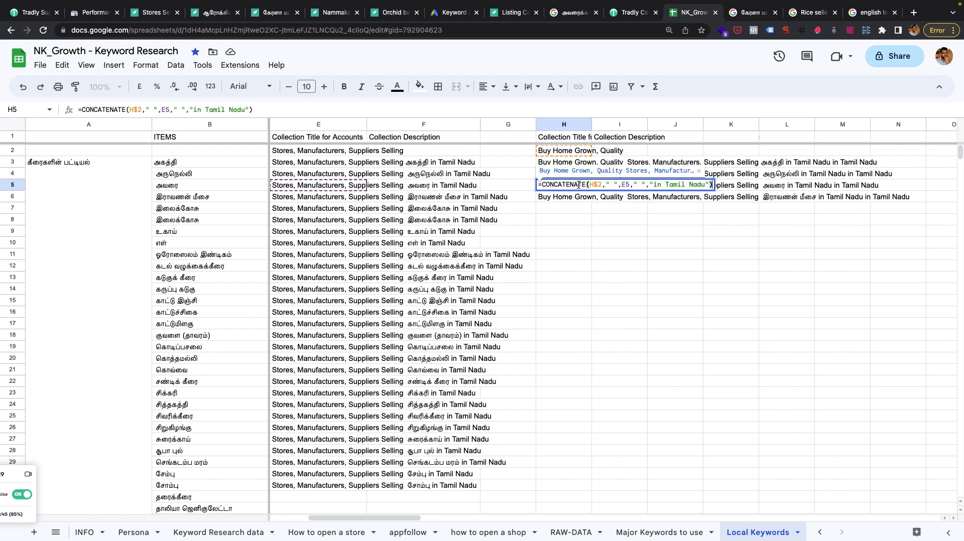
click(583, 215)
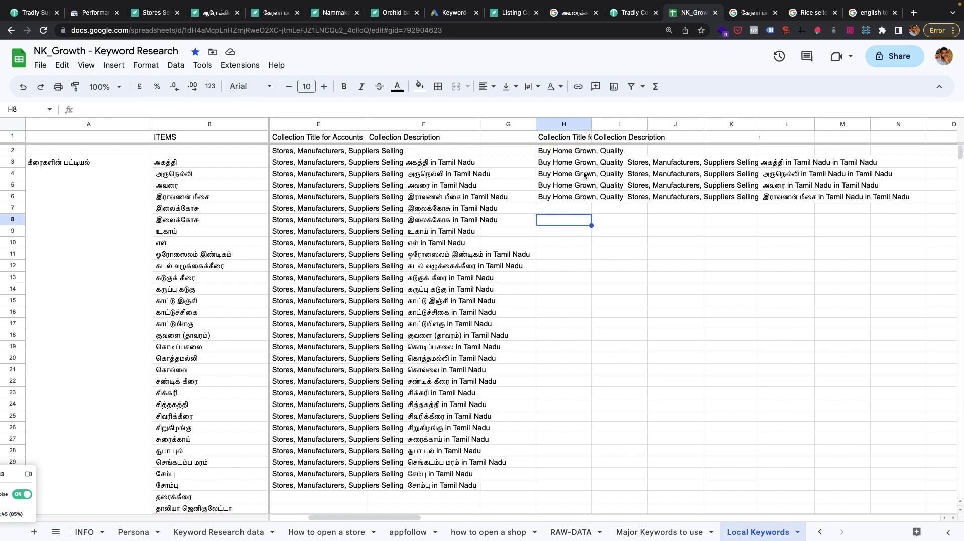
Widen column H so that the full listing title header fits.
click(579, 151)
drag(592, 124, 708, 124)
click(652, 165)
key(Return)
key(Return)
Try filling the H2 prefix down to H11, and undo the fill.
click(610, 151)
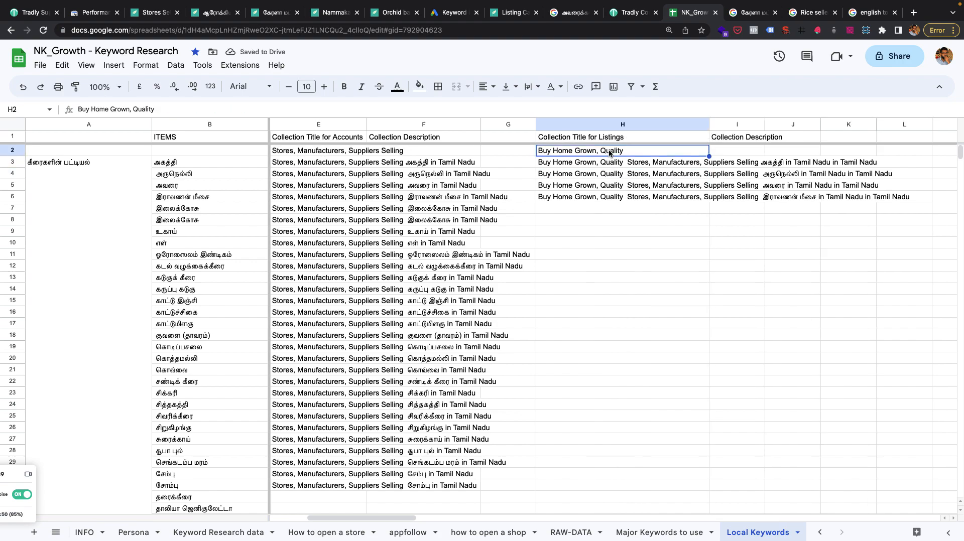
drag(710, 155, 705, 266)
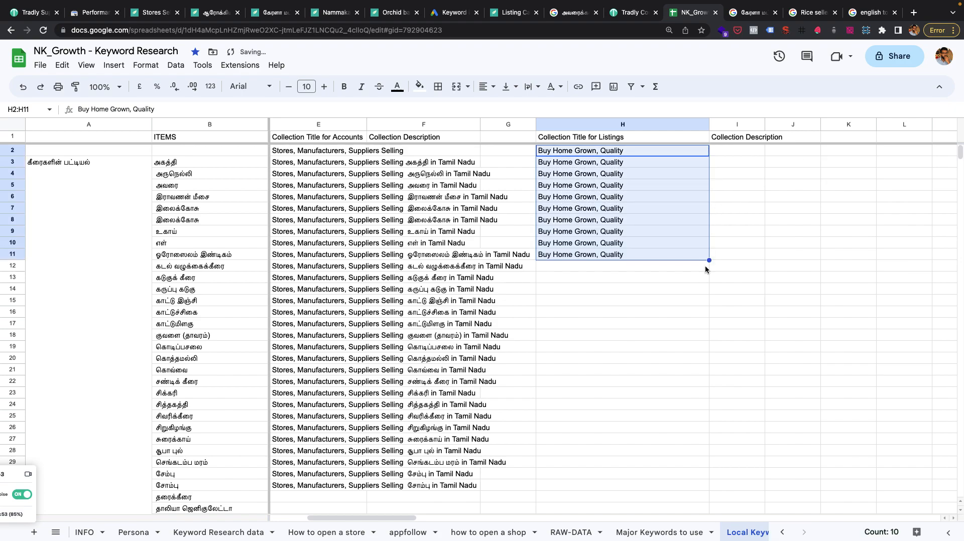
key(ctrl+z)
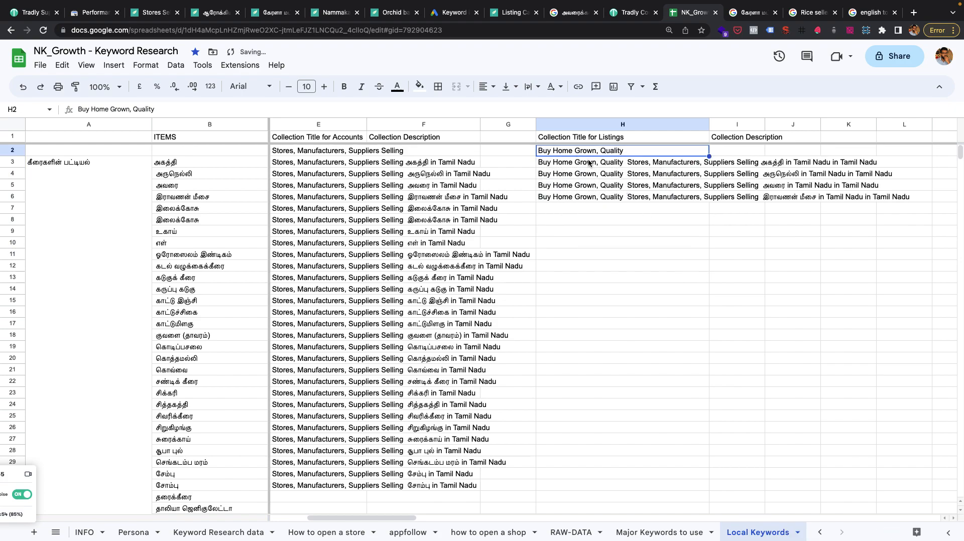
Compare the title formulas in H3 and E3, and lock the keyword column in E3's formula as $B3.
double_click(589, 162)
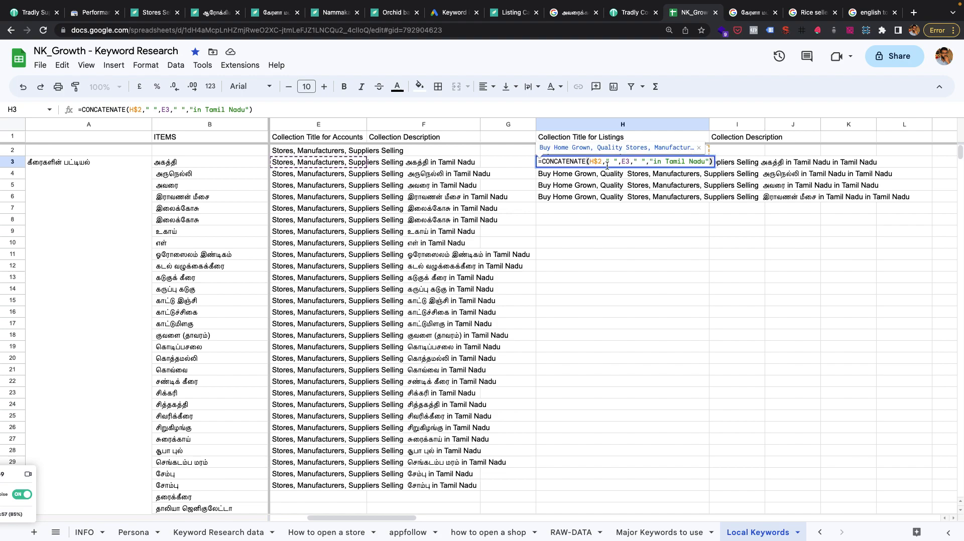
key(Escape)
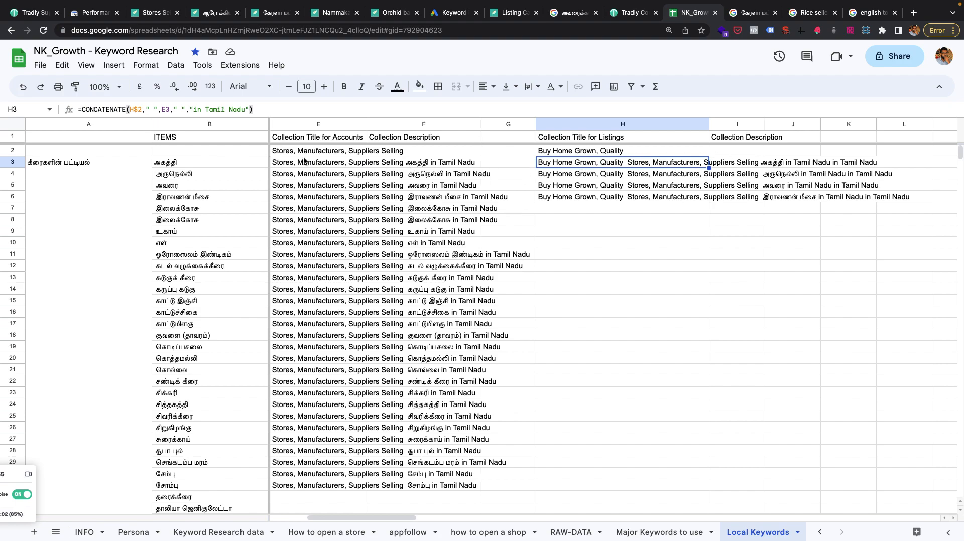
double_click(287, 164)
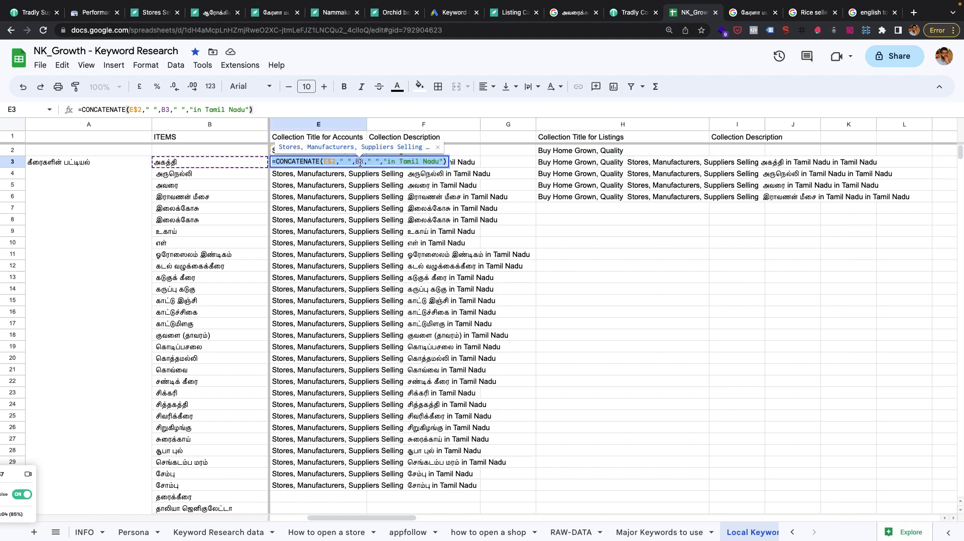
click(566, 166)
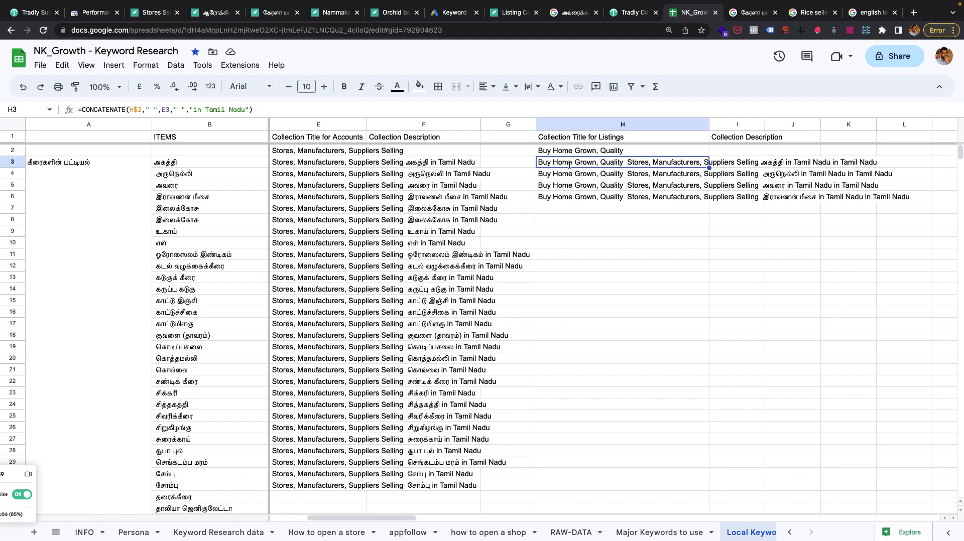
double_click(569, 163)
key(Escape)
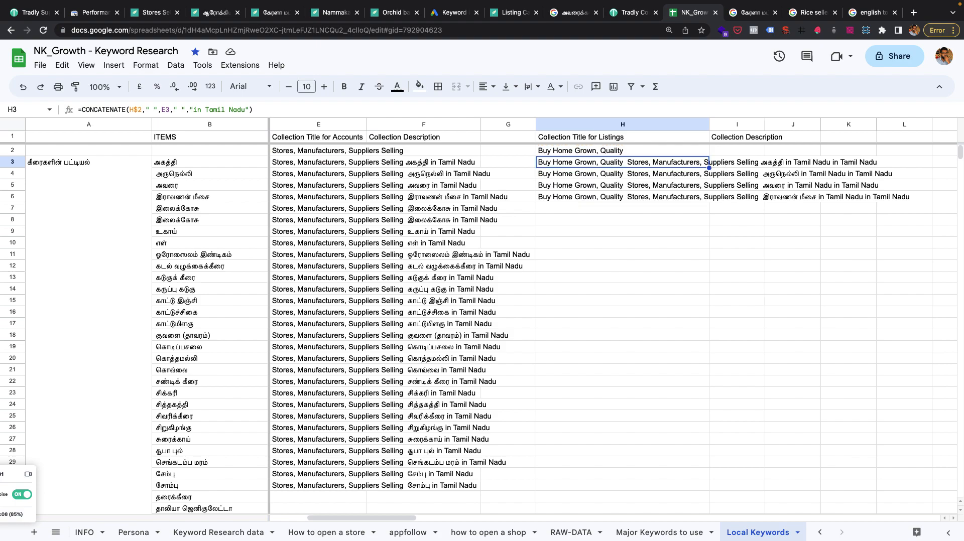
double_click(288, 161)
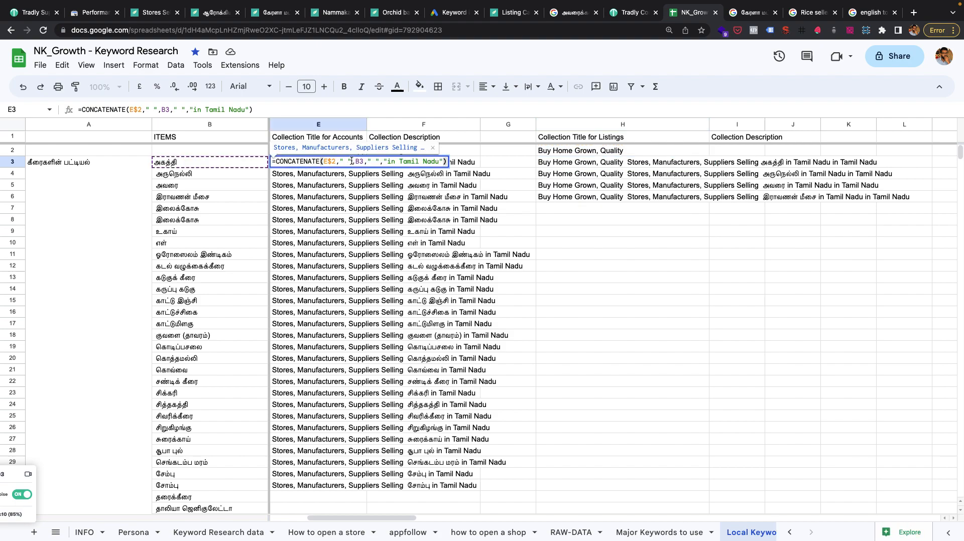
click(355, 161)
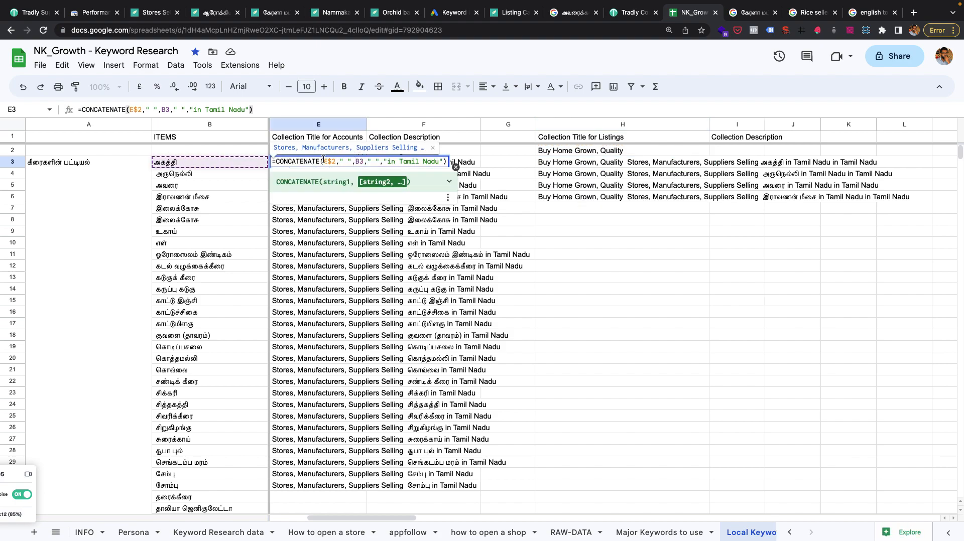
text($)
key(Return)
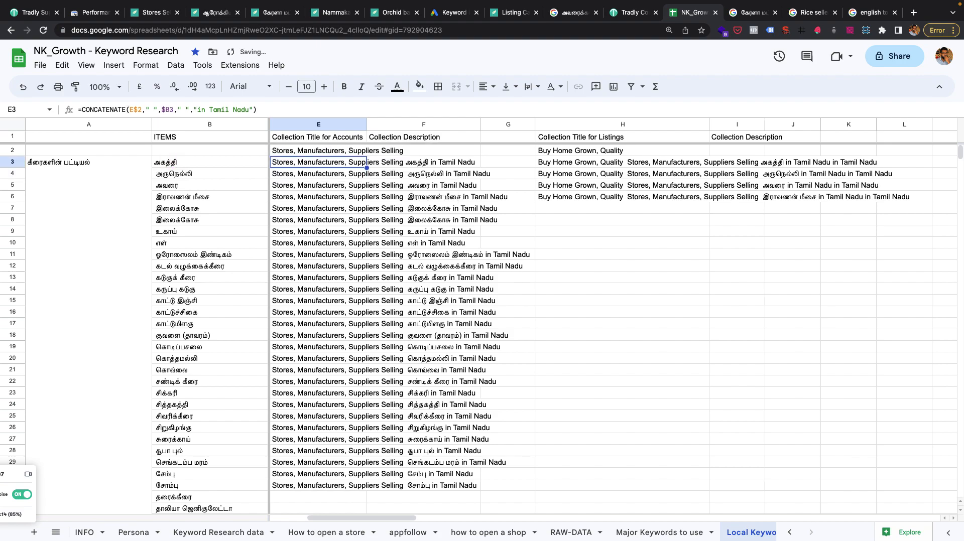
Copy the corrected E3 formula down the account title column through E31.
shift+click(339, 478)
key(shift+Down)
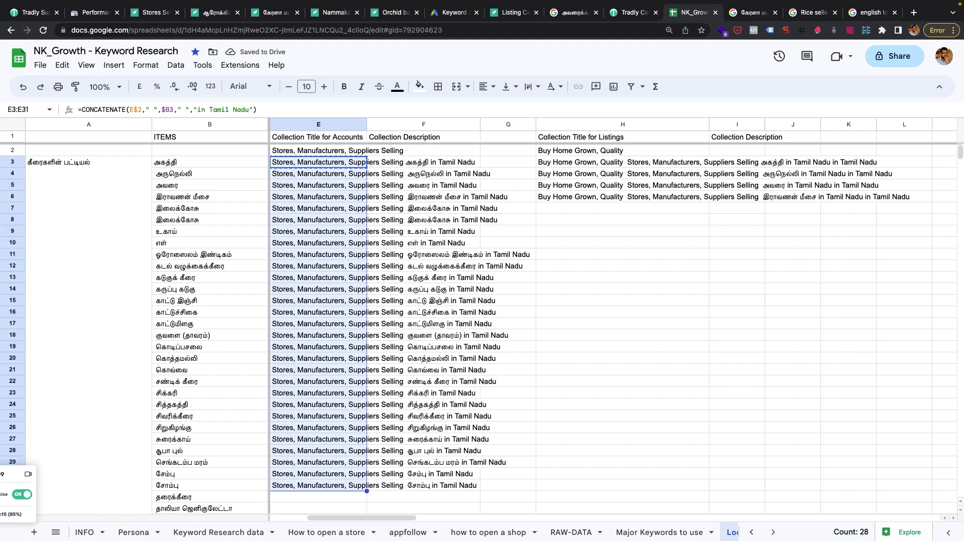
key(ctrl+v)
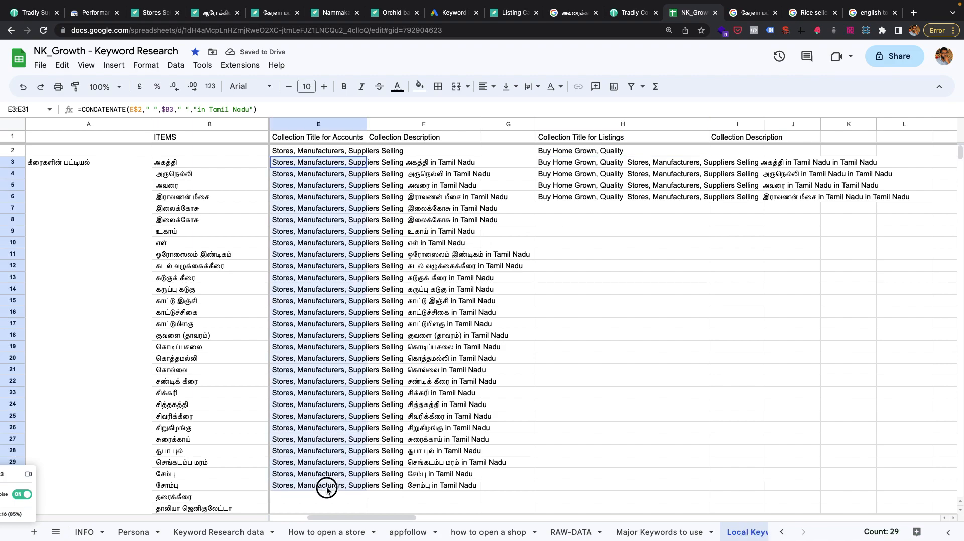
Copy the account title formulas in E3:E31 to the listing title column, starting at H3.
click(618, 161)
click(321, 161)
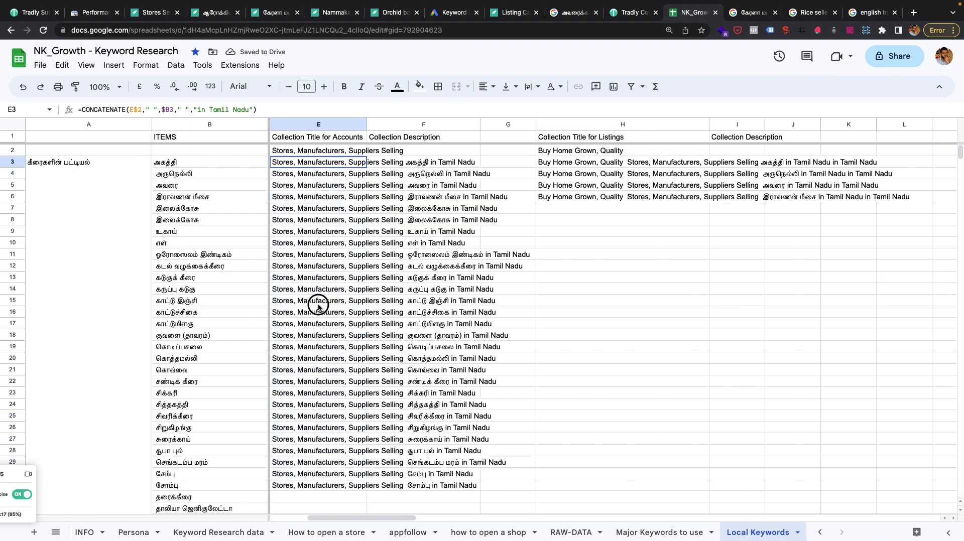
shift+click(318, 485)
key(ctrl+c)
click(590, 165)
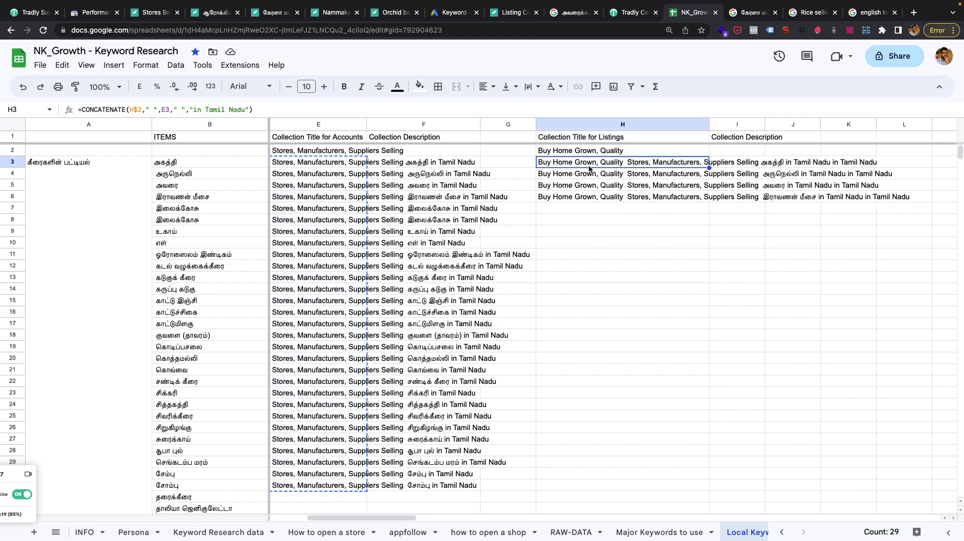
key(ctrl+v)
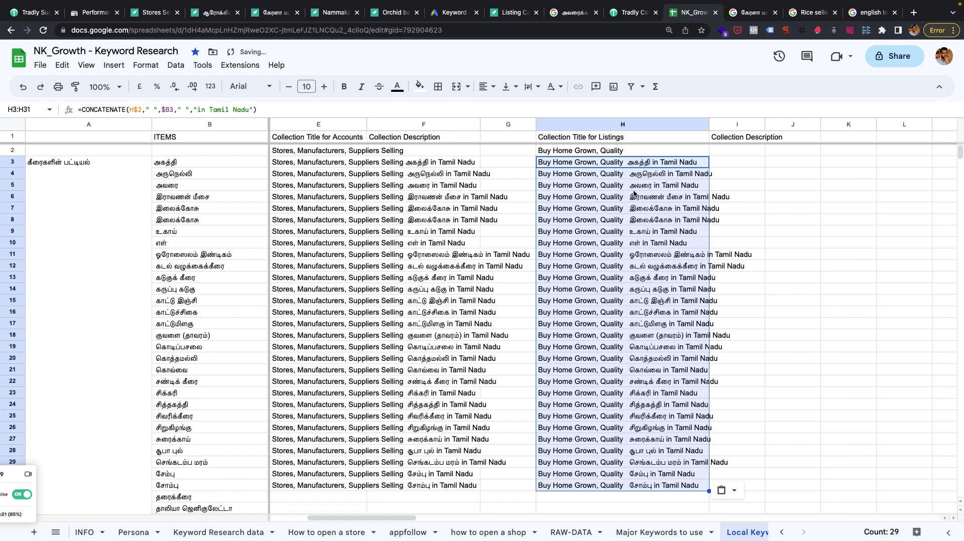
Change the ending of H3's listing title formula to "from Neighbourhood in Tamil Nadu" and fill it down through H31.
double_click(649, 165)
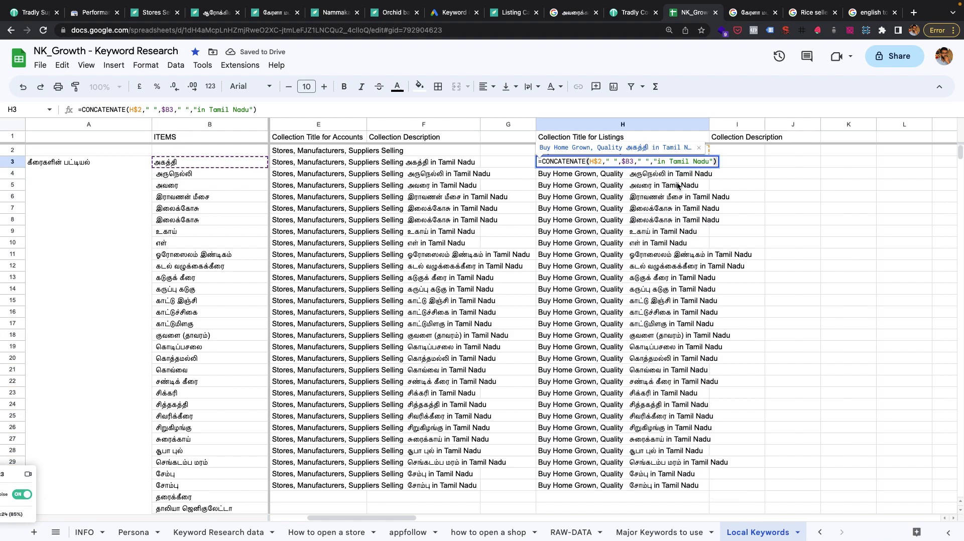
click(657, 161)
text(from Neigh)
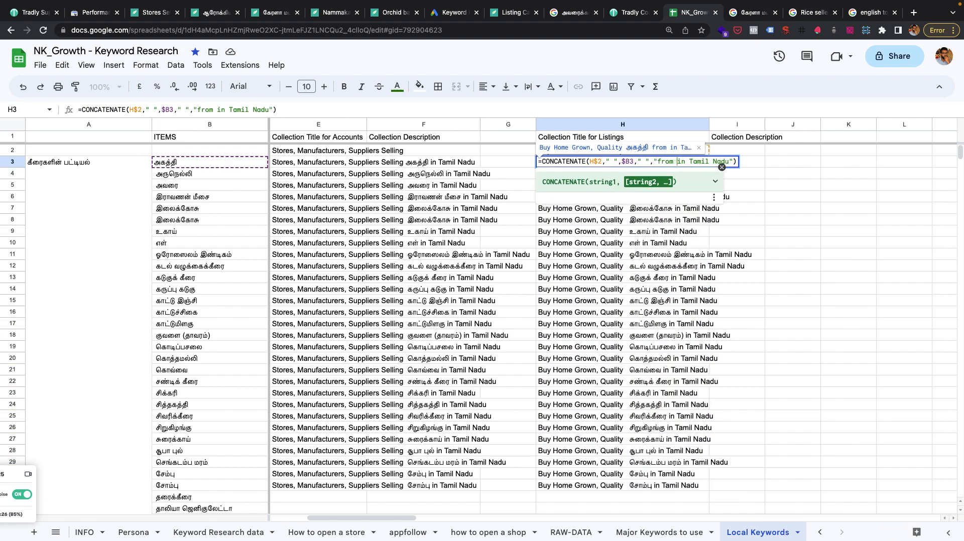
text(bourhood)
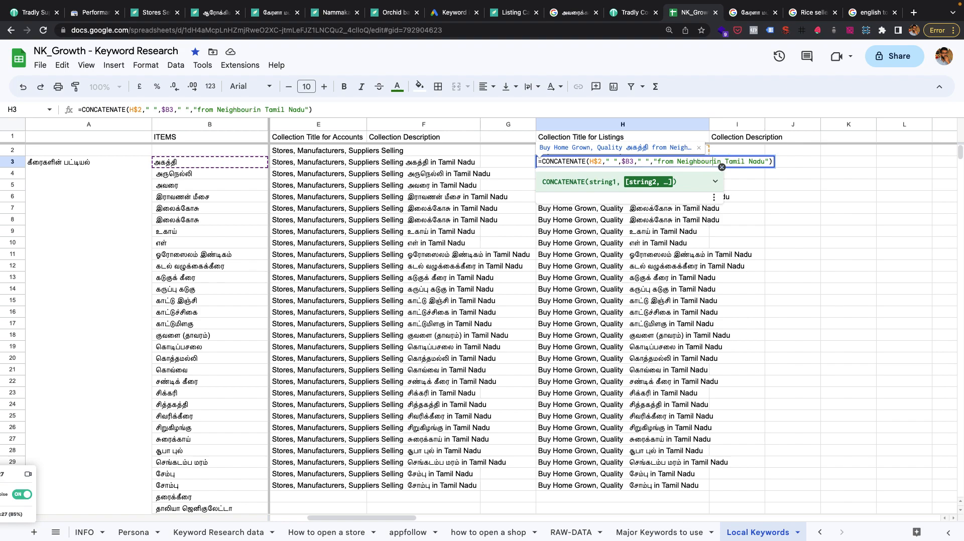
key(Return)
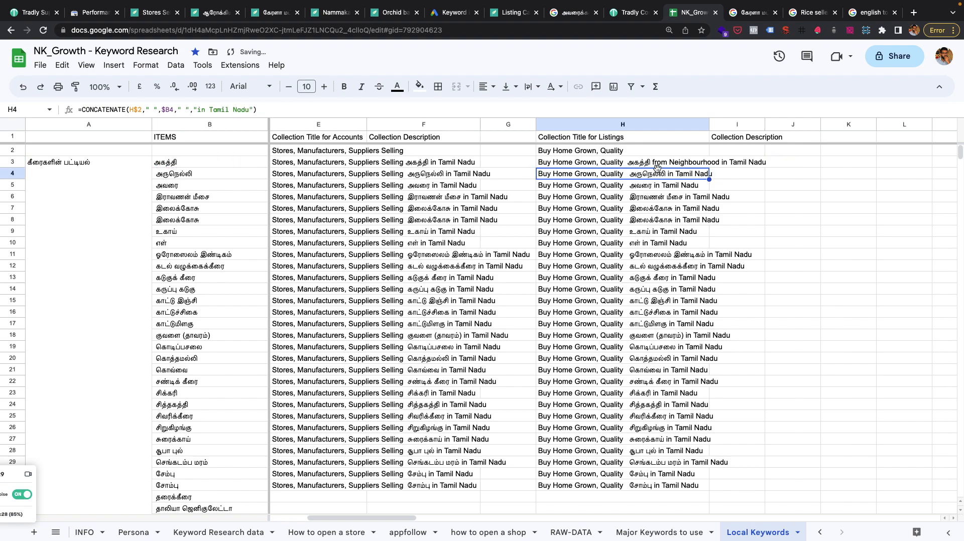
click(657, 161)
drag(708, 167, 670, 485)
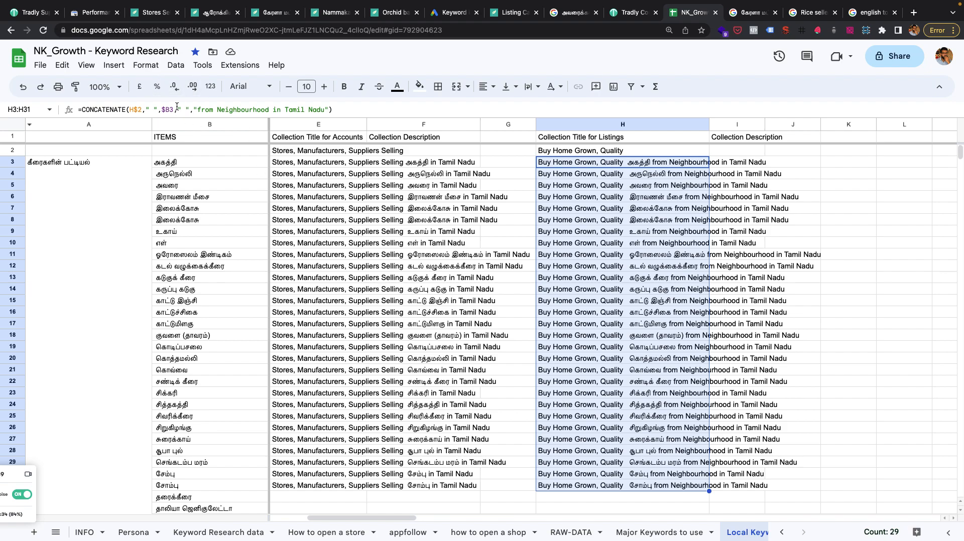
Switch to Google Search Console and look through the first two sets of top pages for nammakada.app.
click(95, 19)
scroll(395, 349, down, 5)
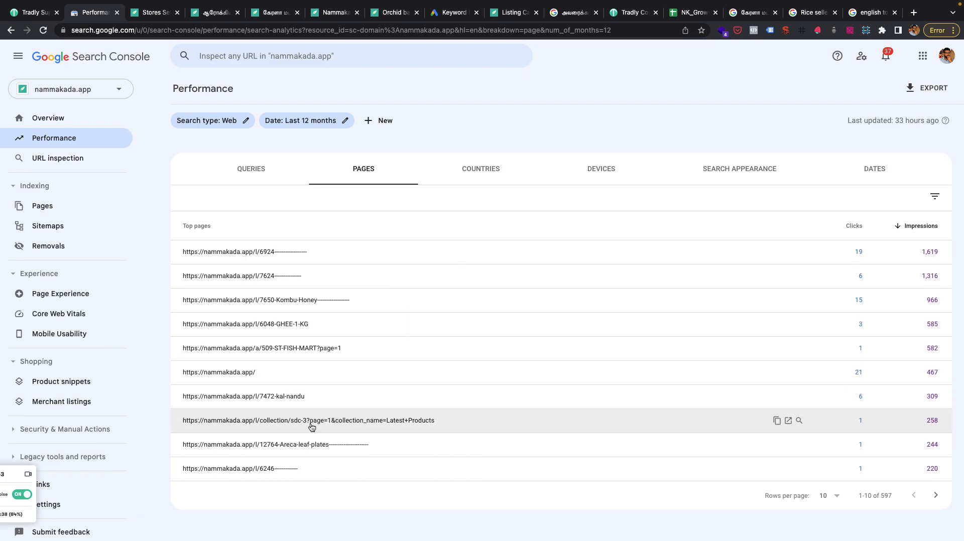
click(935, 496)
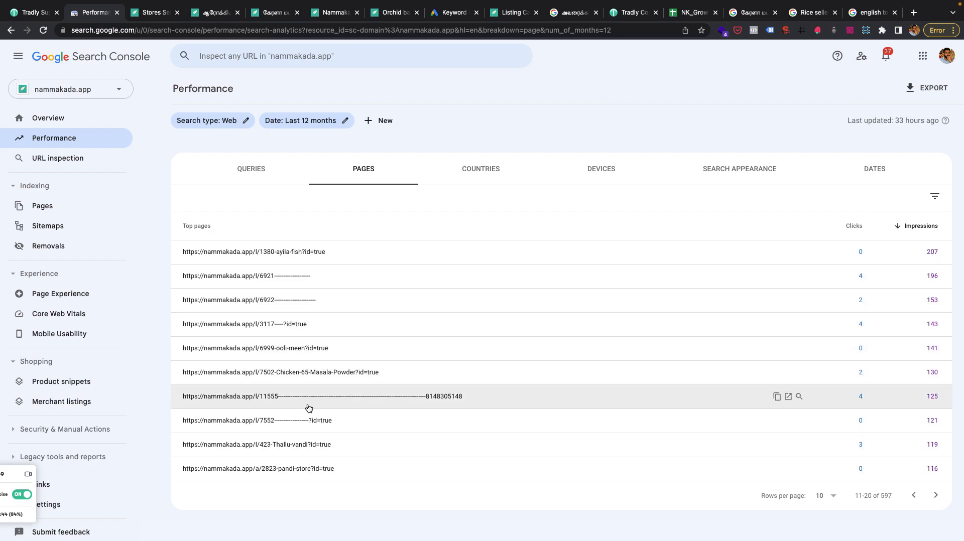
Filter the performance report by page URLs containing "/lc/" and examine the matching category pages.
click(369, 120)
click(394, 153)
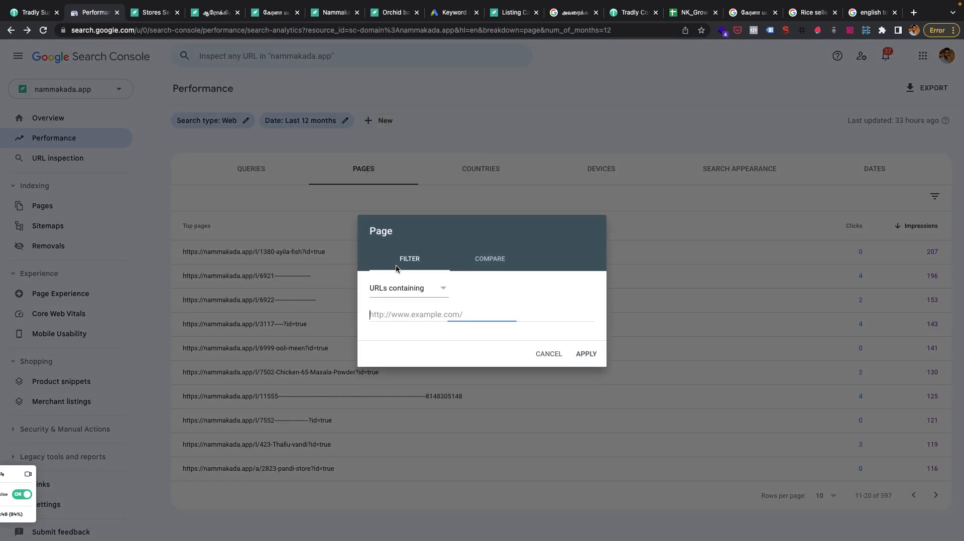
text(/lc/)
click(594, 354)
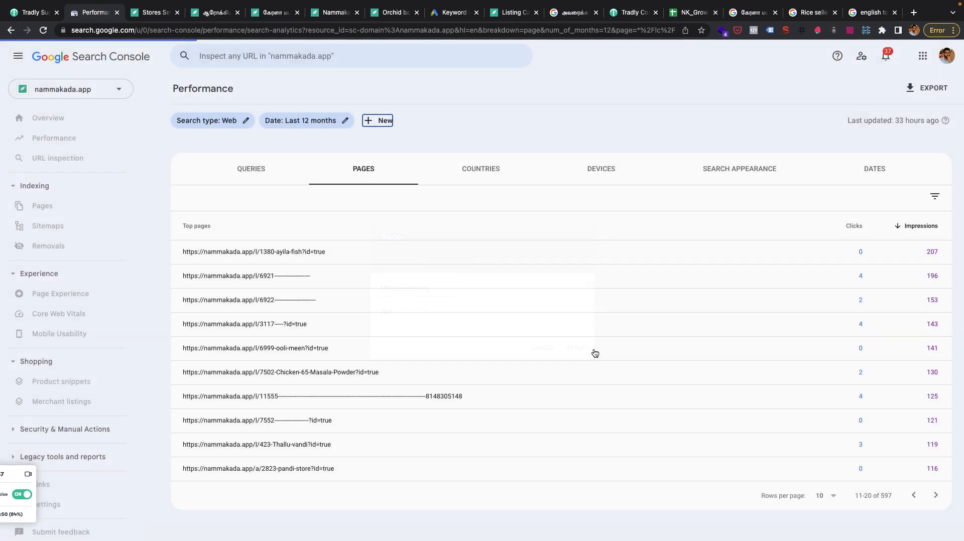
scroll(595, 353, down, 4)
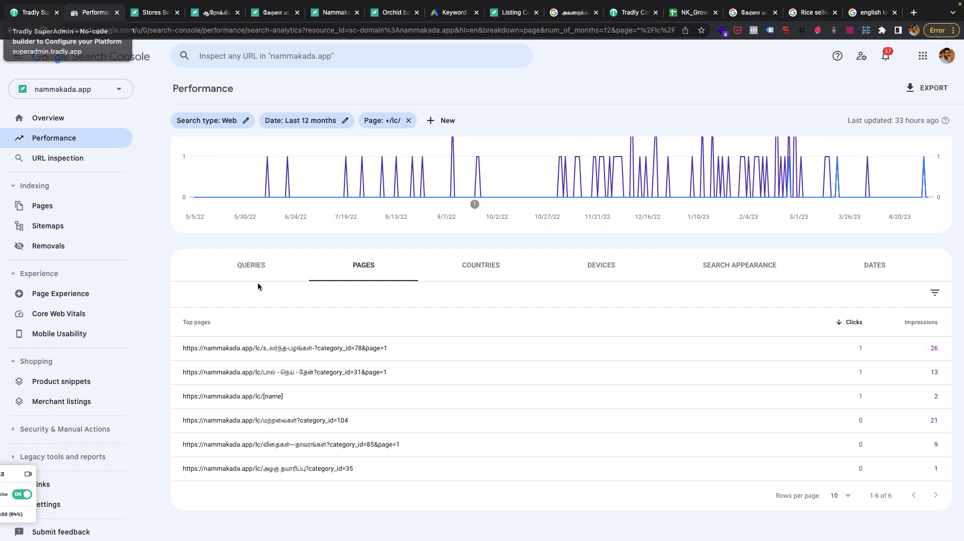
Narrow the performance report to the category_id=78 page and check its queries, page entry and clicks and impressions chart.
click(549, 350)
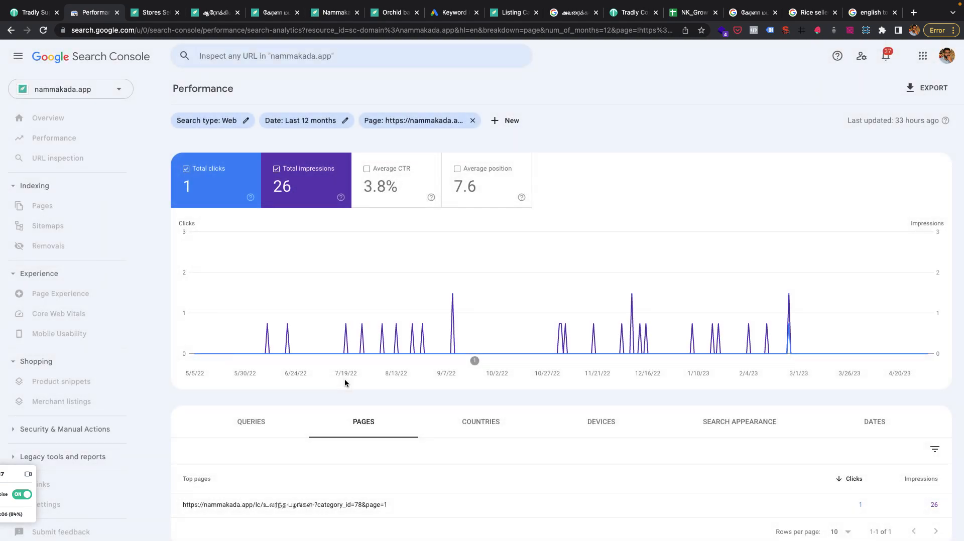
scroll(289, 401, down, 1)
click(270, 384)
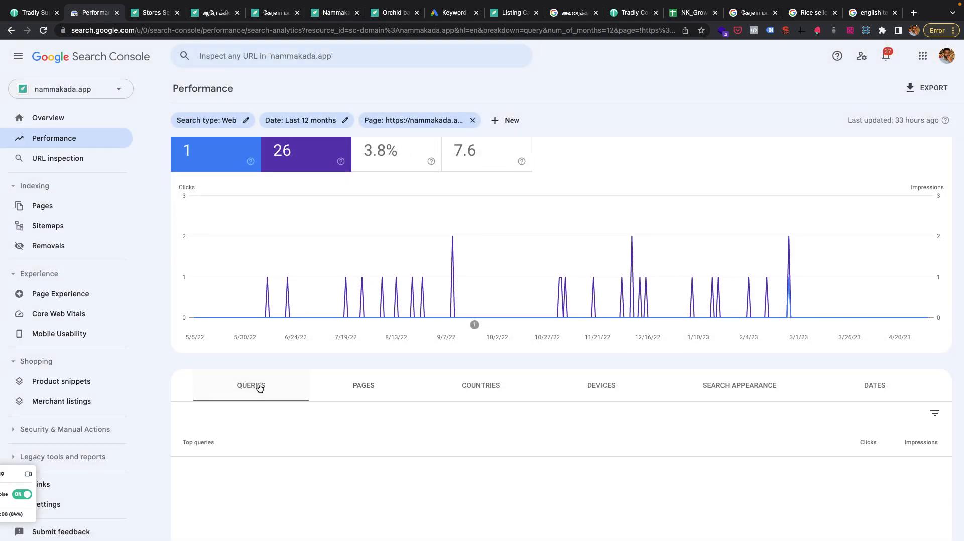
scroll(258, 387, down, 3)
scroll(366, 278, up, 3)
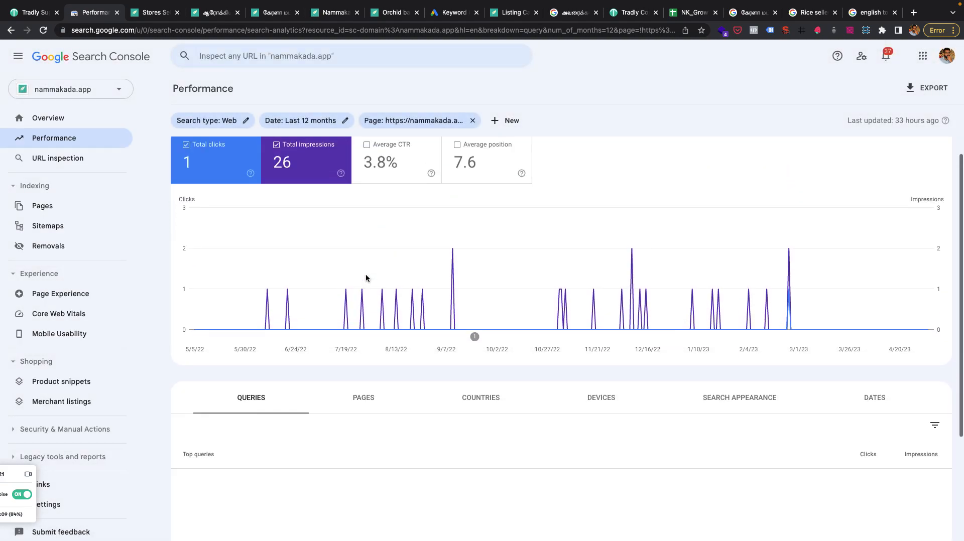
scroll(366, 278, down, 2)
click(350, 291)
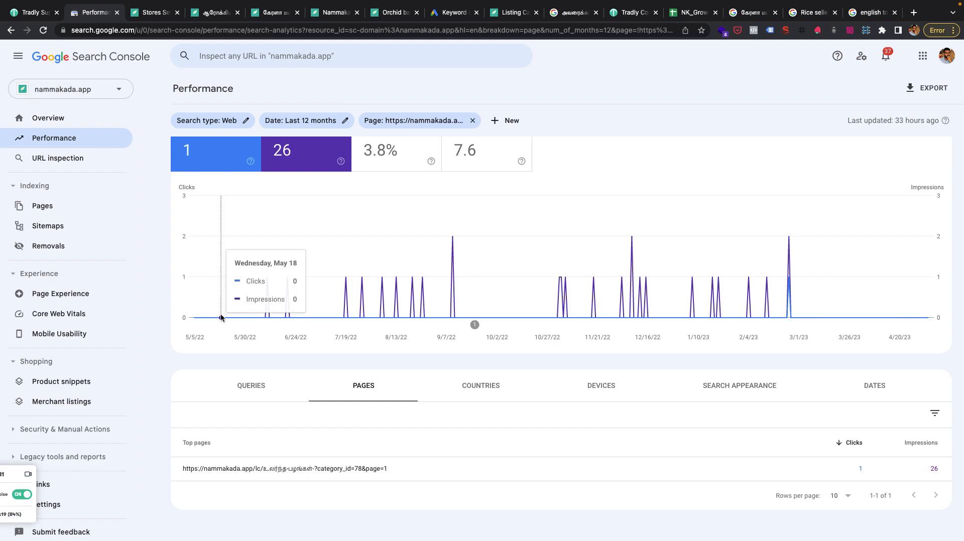
scroll(220, 318, up, 1)
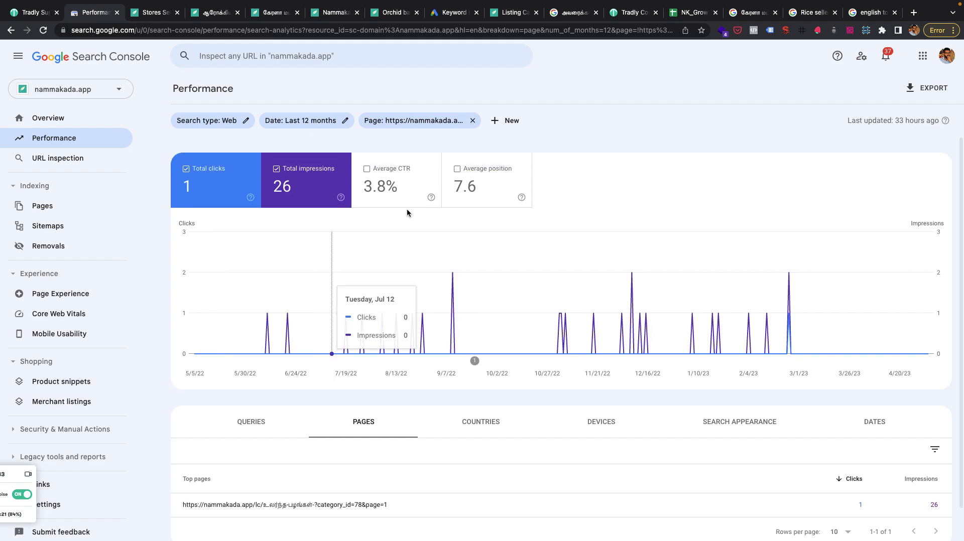
Return to the NK_Growth keyword sheet and review the generated account and listing titles against the remaining local keywords.
click(694, 13)
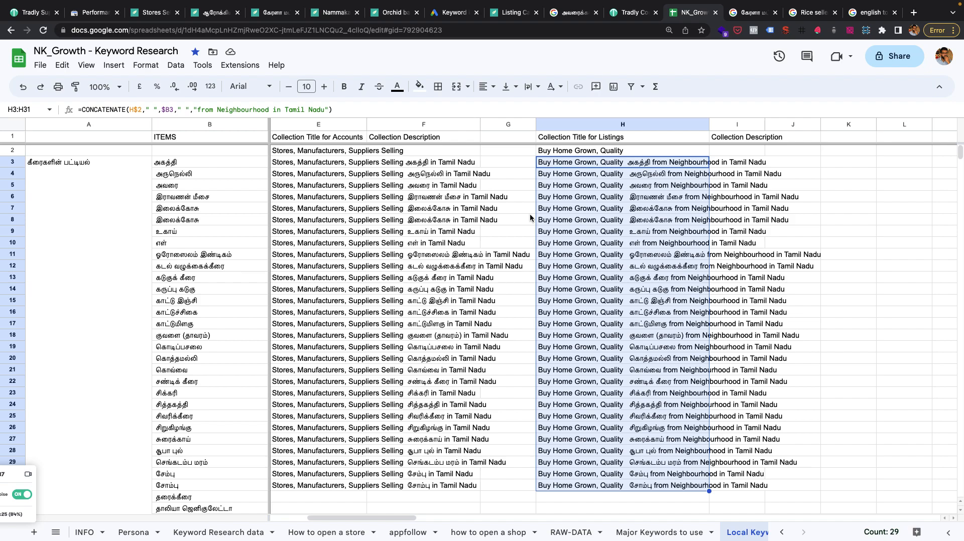
scroll(434, 324, down, 3)
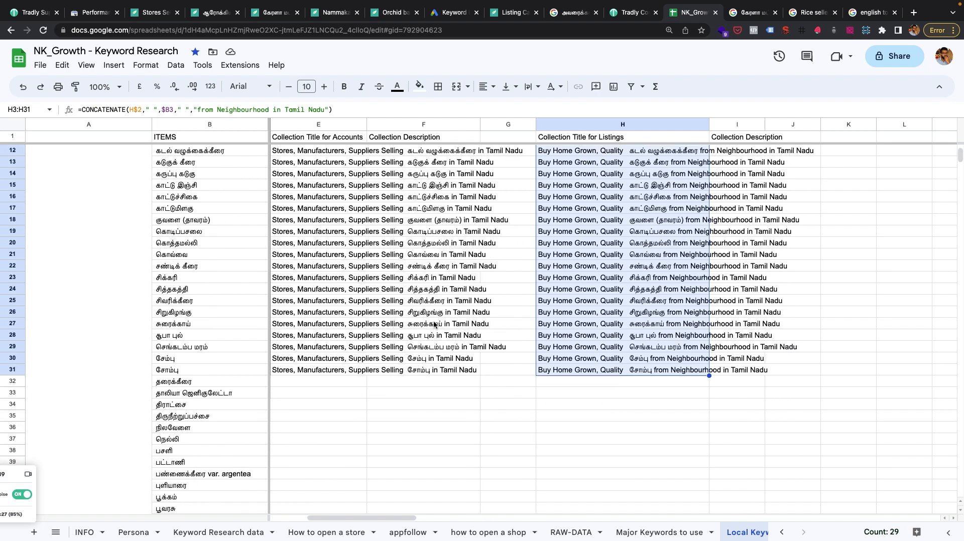
scroll(435, 325, up, 3)
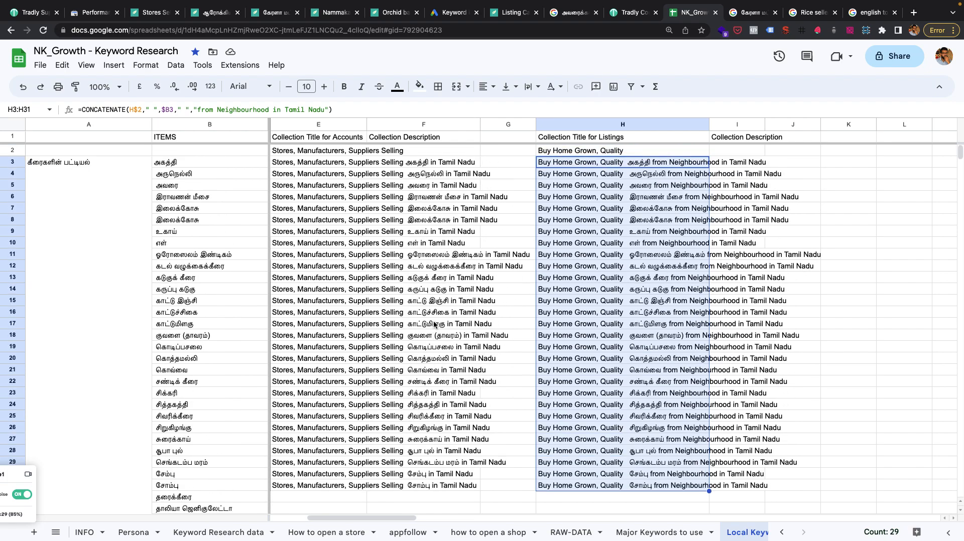
scroll(245, 295, down, 4)
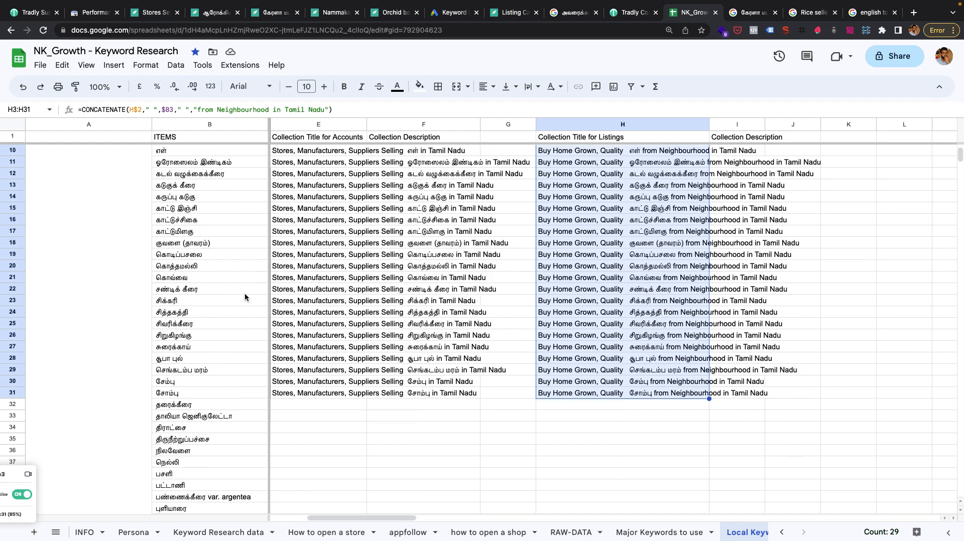
scroll(245, 297, down, 3)
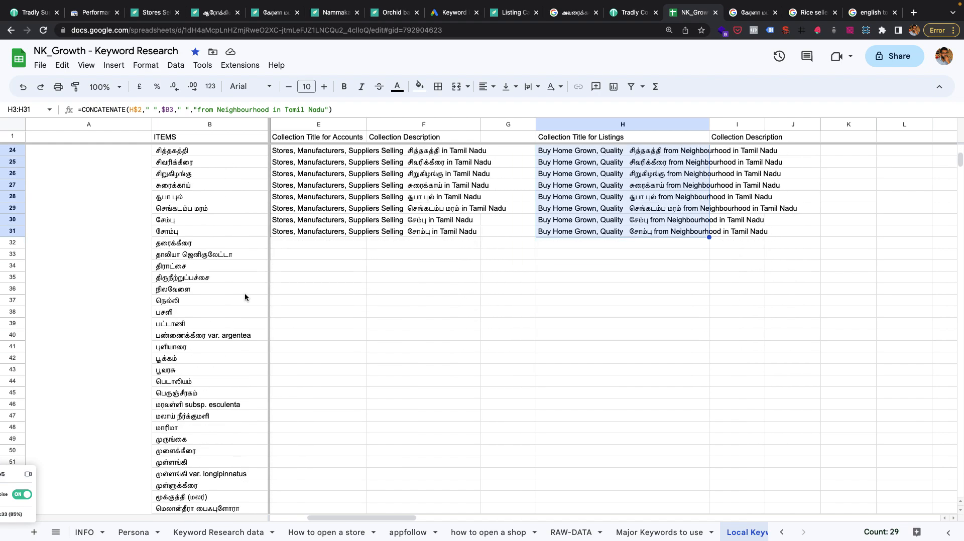
scroll(245, 297, down, 5)
scroll(245, 297, up, 8)
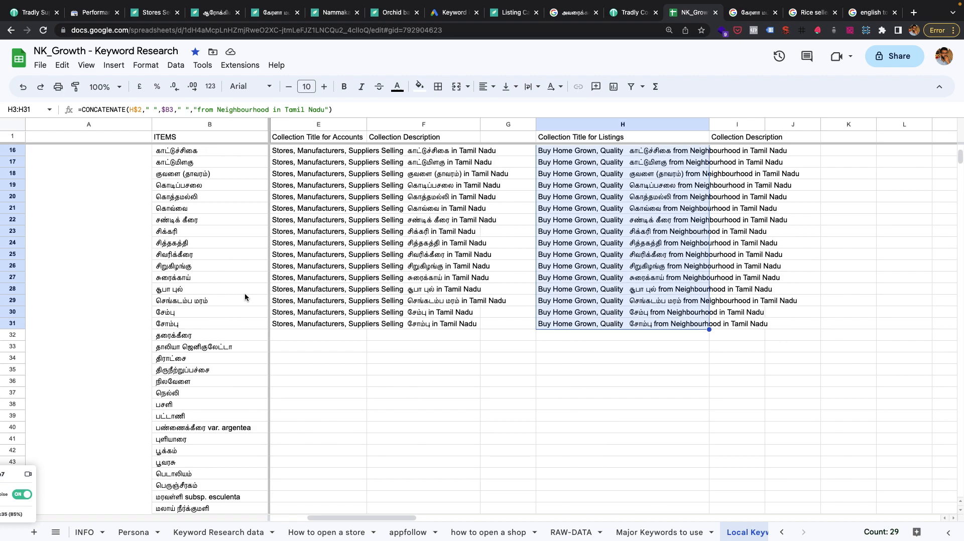
scroll(245, 297, up, 1)
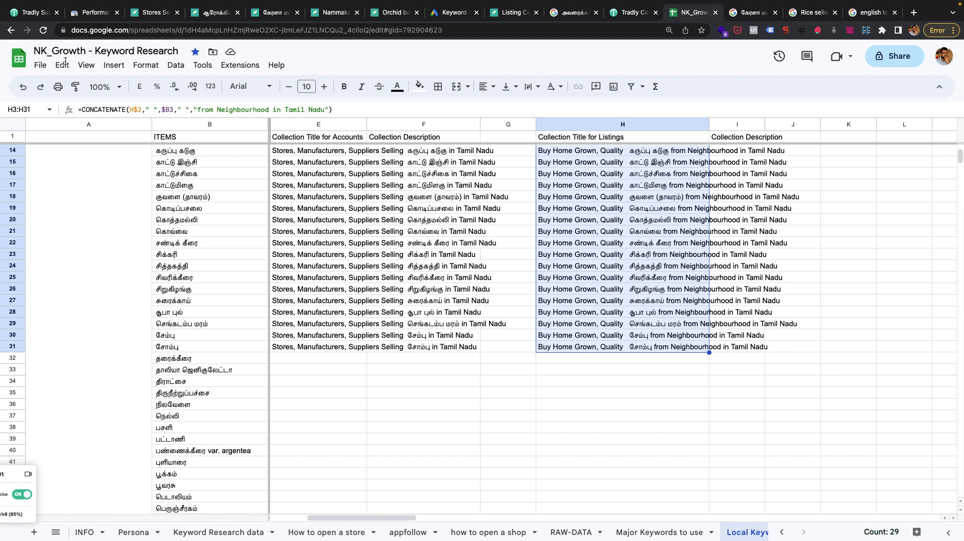
Switch to Tradly SuperAdmin and open the website's SEO customisation settings.
click(35, 19)
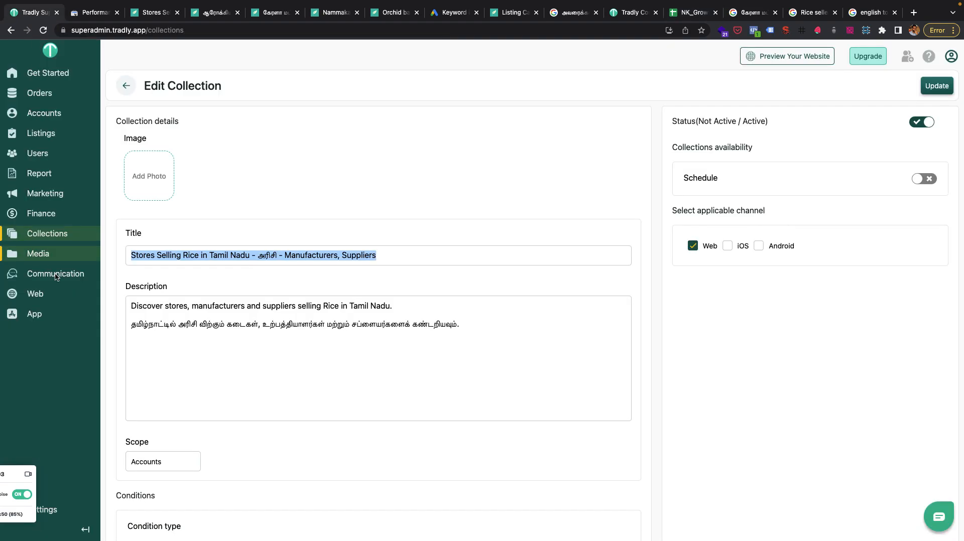
click(43, 512)
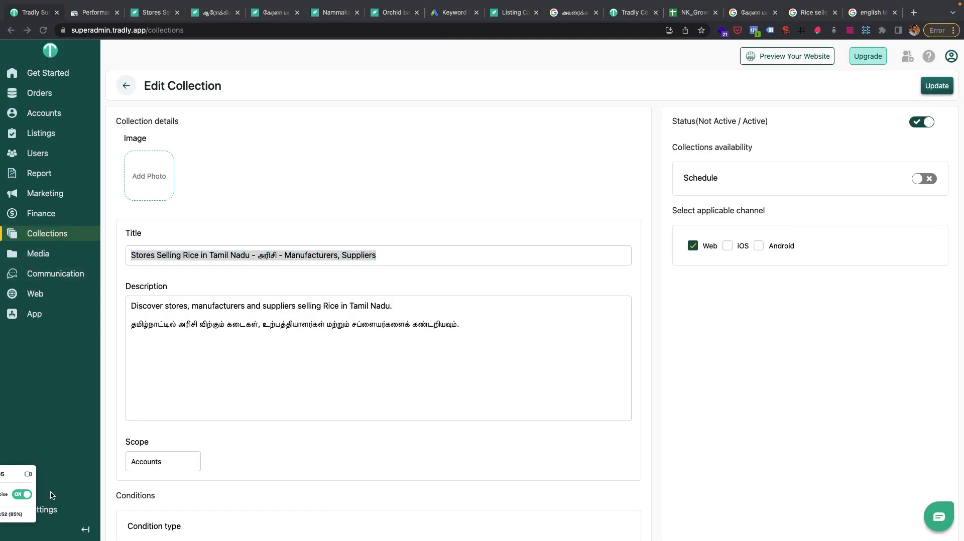
click(52, 300)
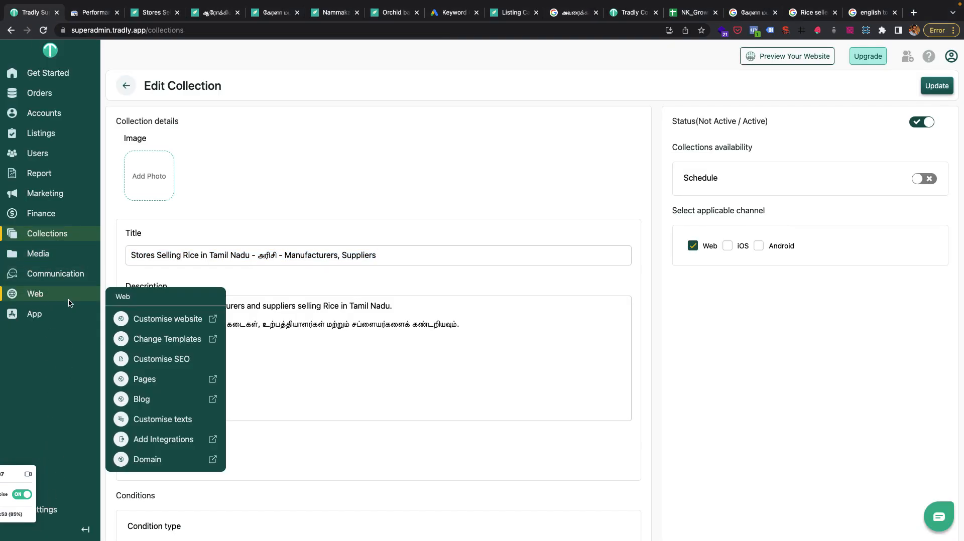
mouse_move(35, 314)
mouse_move(52, 300)
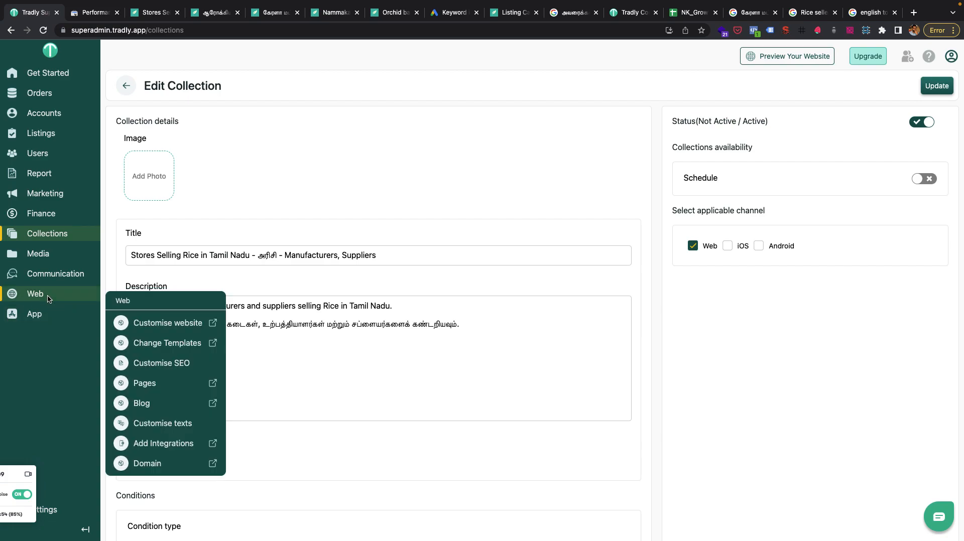
click(161, 364)
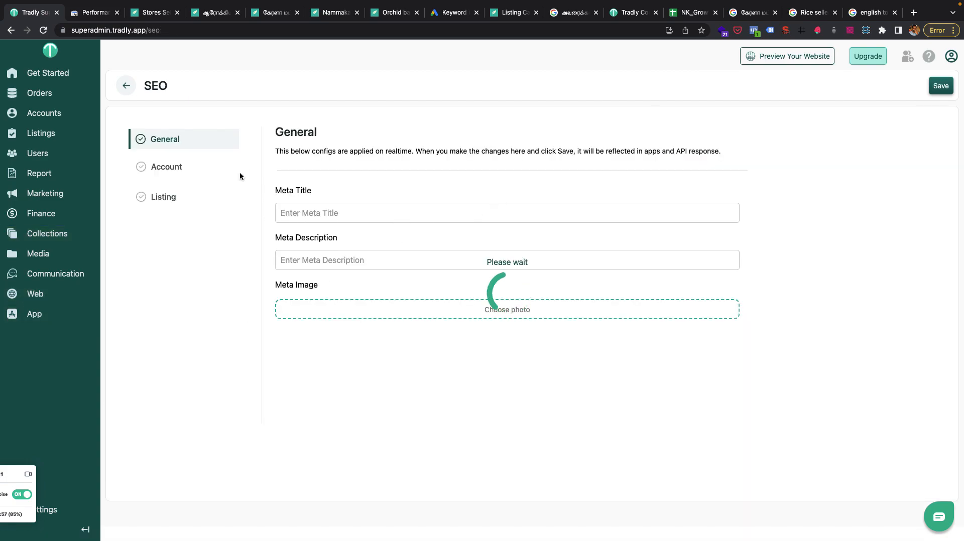
Examine the meta title and description templates in the Account and Listing SEO sections.
click(184, 167)
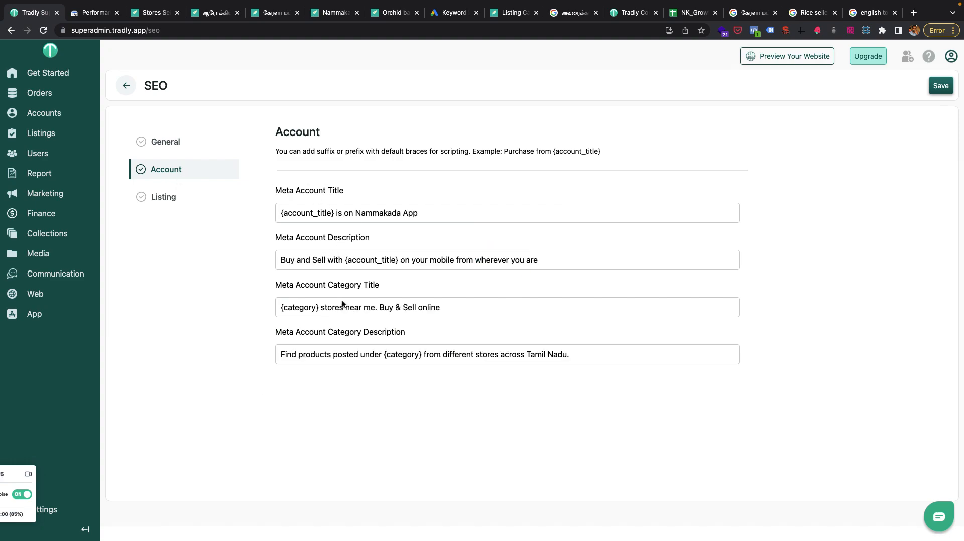
click(180, 196)
click(178, 170)
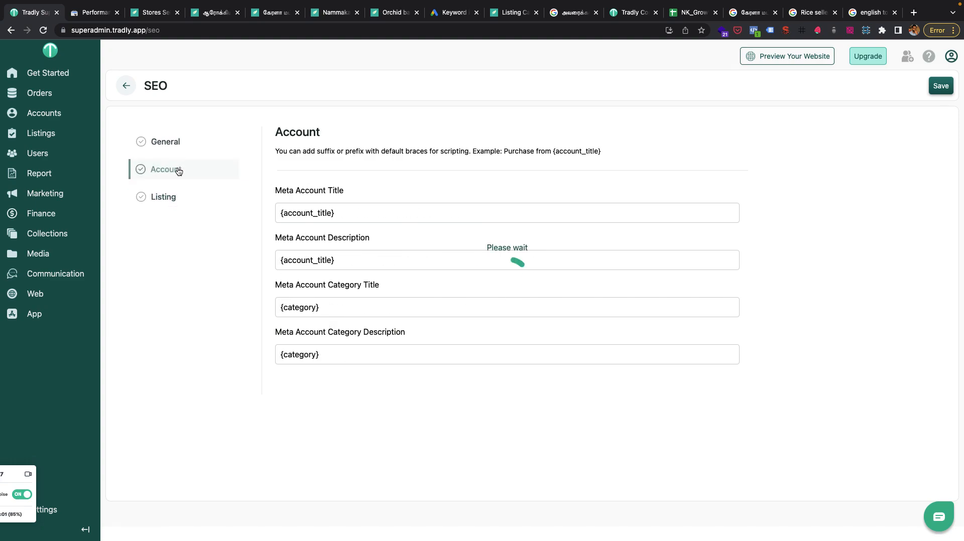
Switch to the Kerala matta rice listing on Nammakada and inspect its SEO title and description in the page's SEO summary.
click(288, 11)
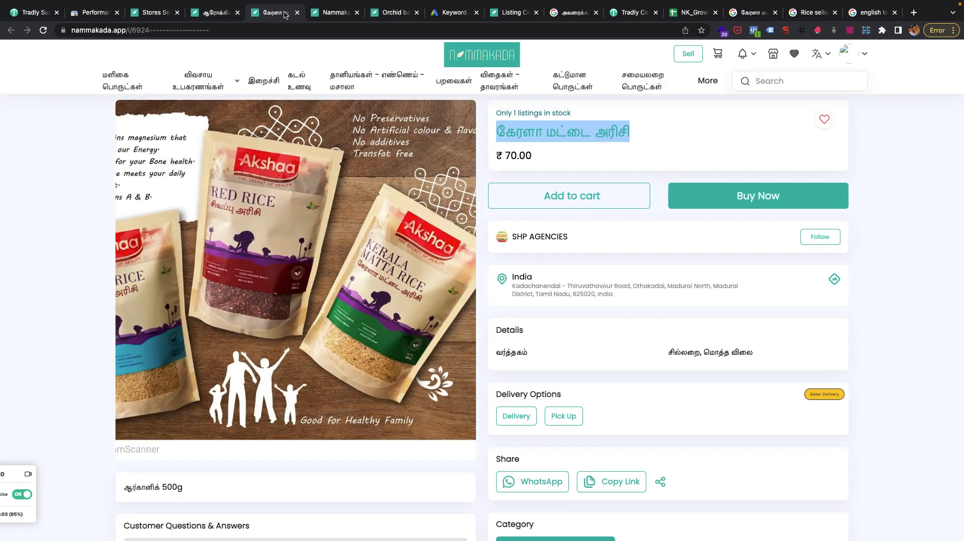
click(783, 32)
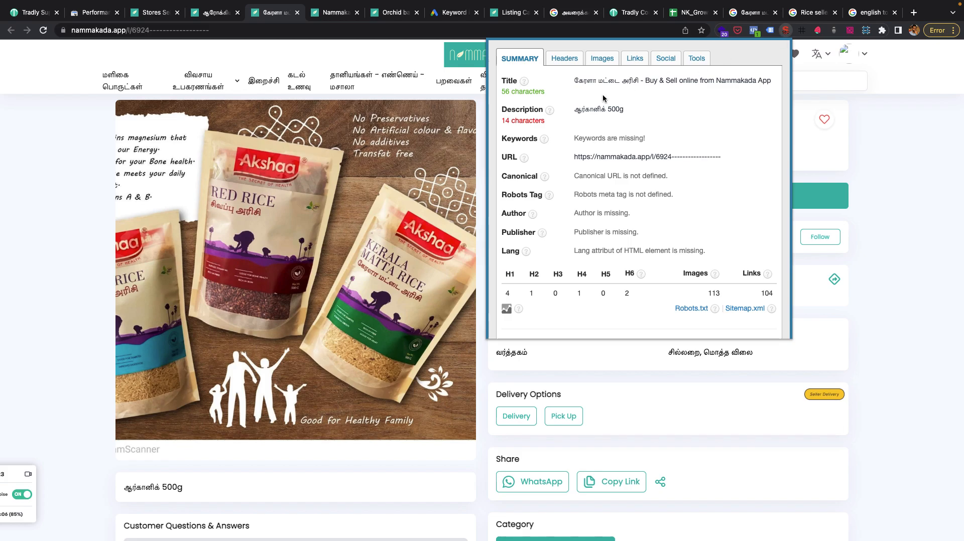
drag(572, 82, 641, 81)
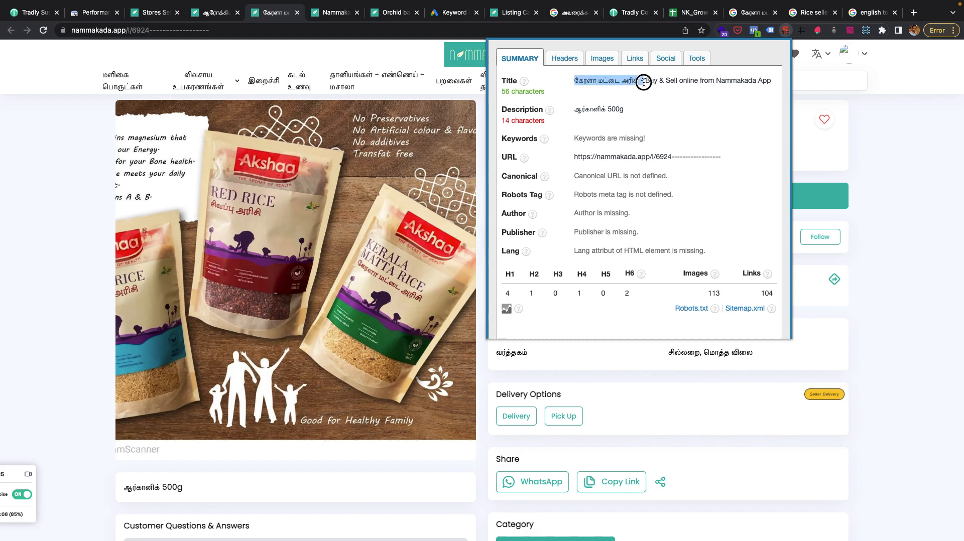
click(824, 131)
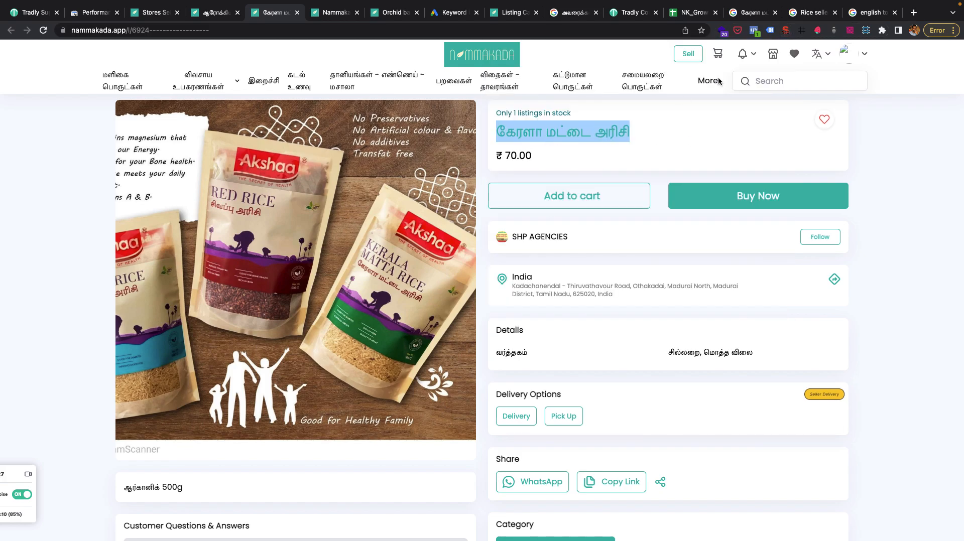
click(784, 31)
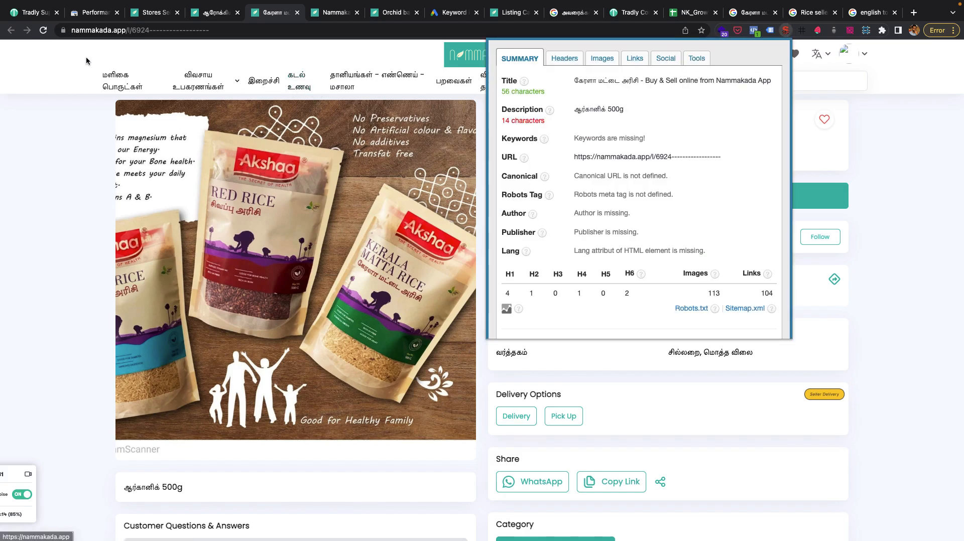
Return to the Tradly SEO settings and open the Listing meta templates.
click(32, 10)
mouse_move(71, 131)
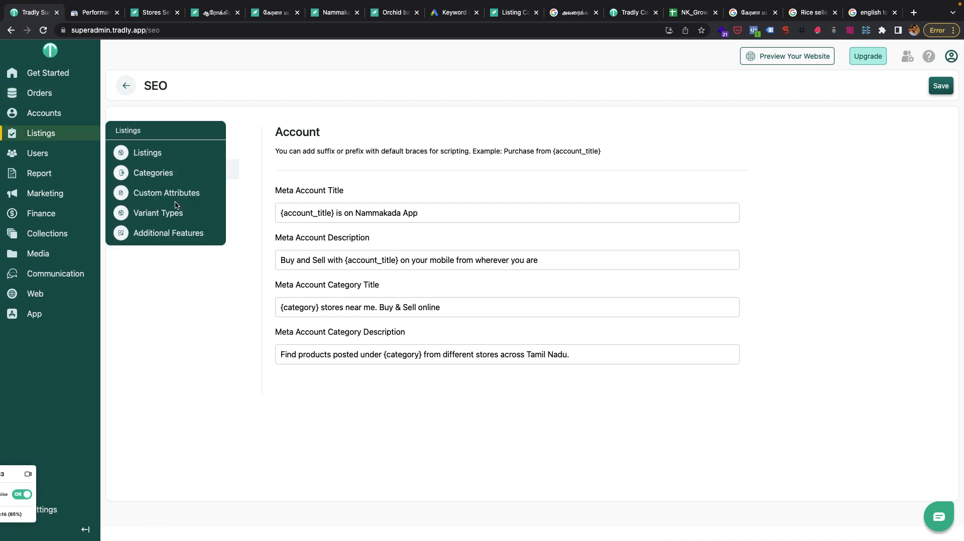
click(180, 198)
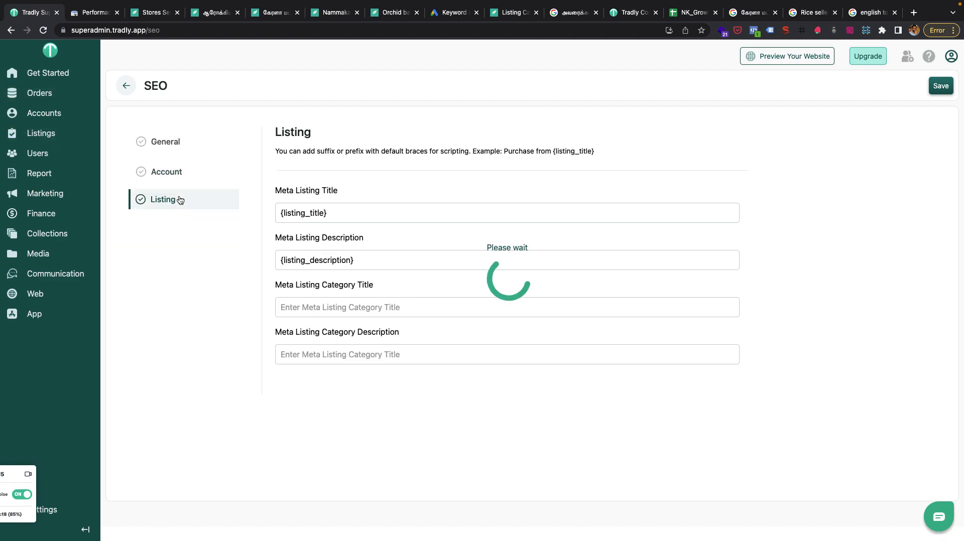
Highlight the {listing_title} placeholder in the Meta Listing Title template and examine the Listing meta templates.
drag(326, 213, 284, 213)
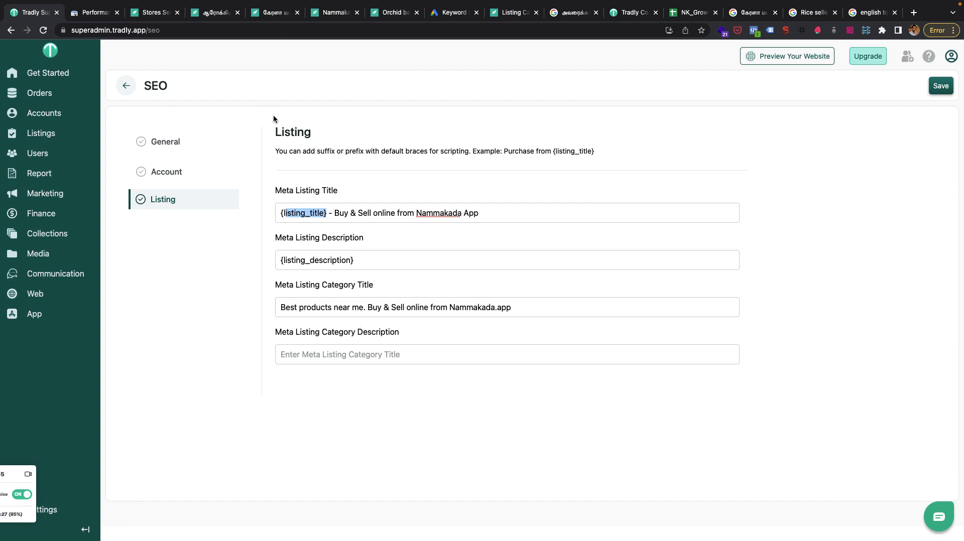
click(360, 283)
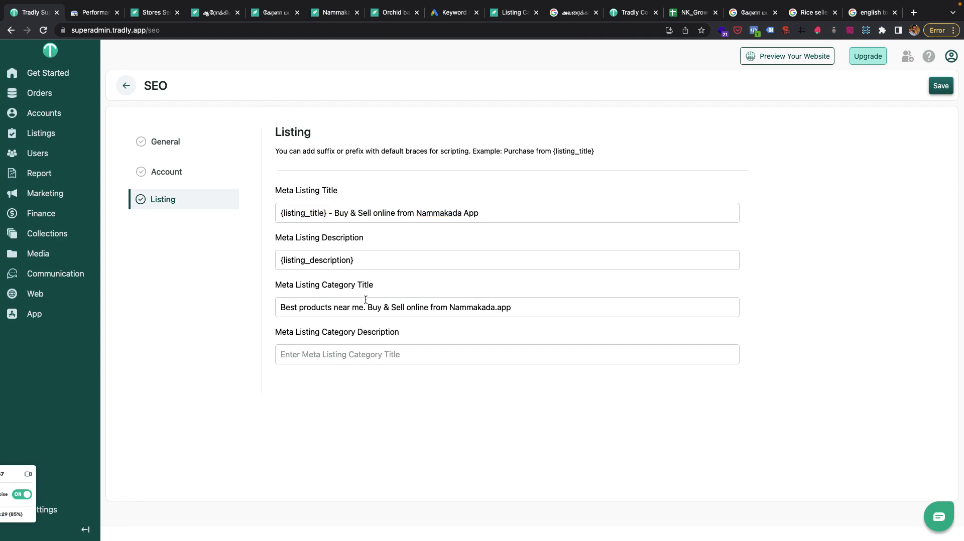
Switch to Google Search Console, clear the page filter and examine the site's 12-month performance chart and top pages.
click(97, 10)
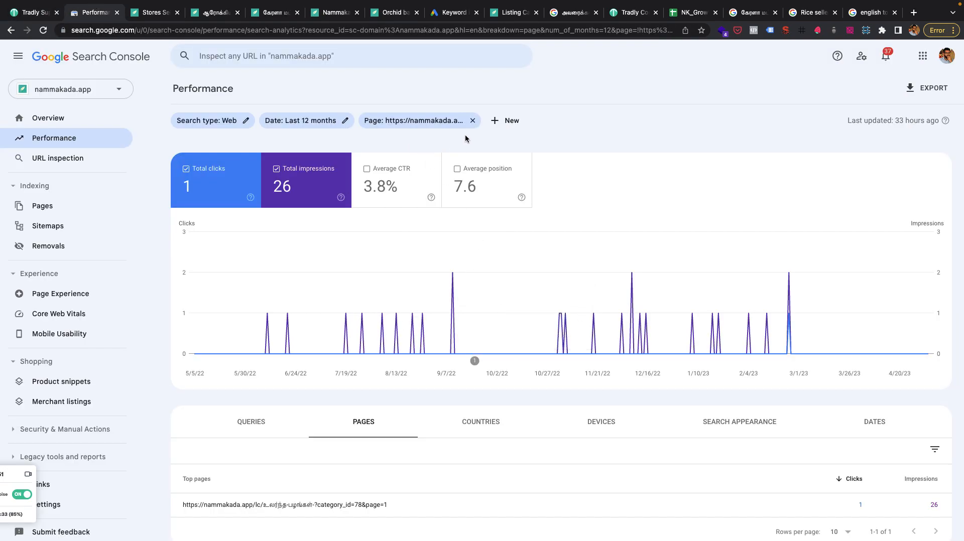
click(473, 121)
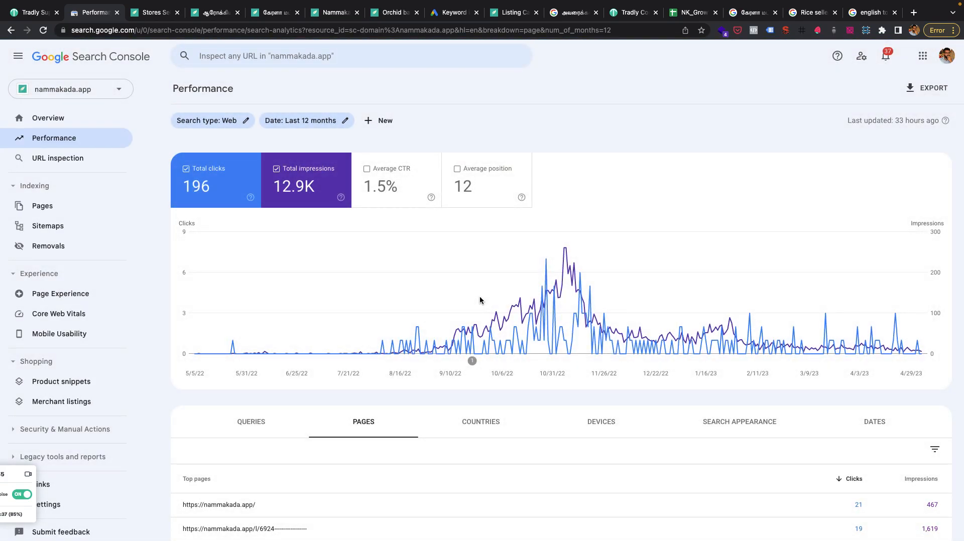
scroll(480, 300, down, 5)
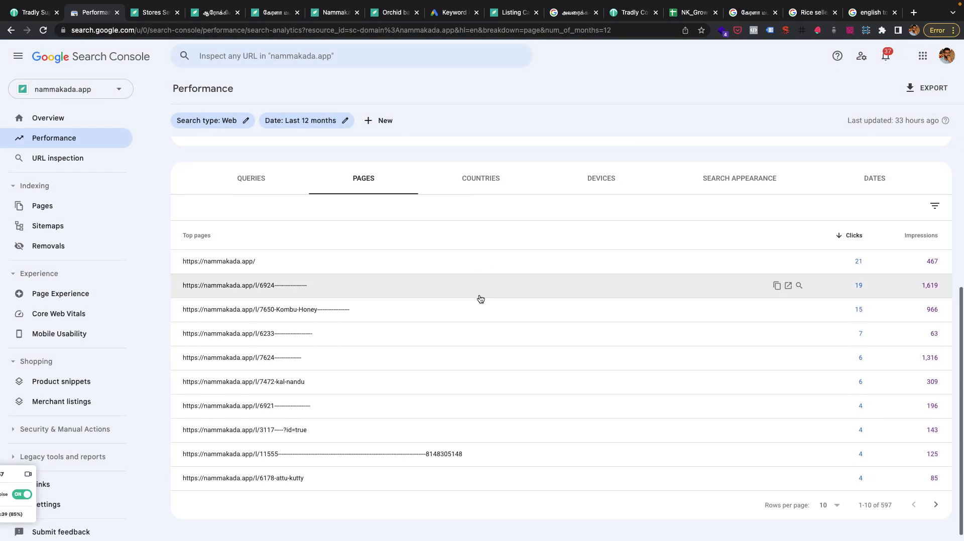
scroll(480, 299, up, 5)
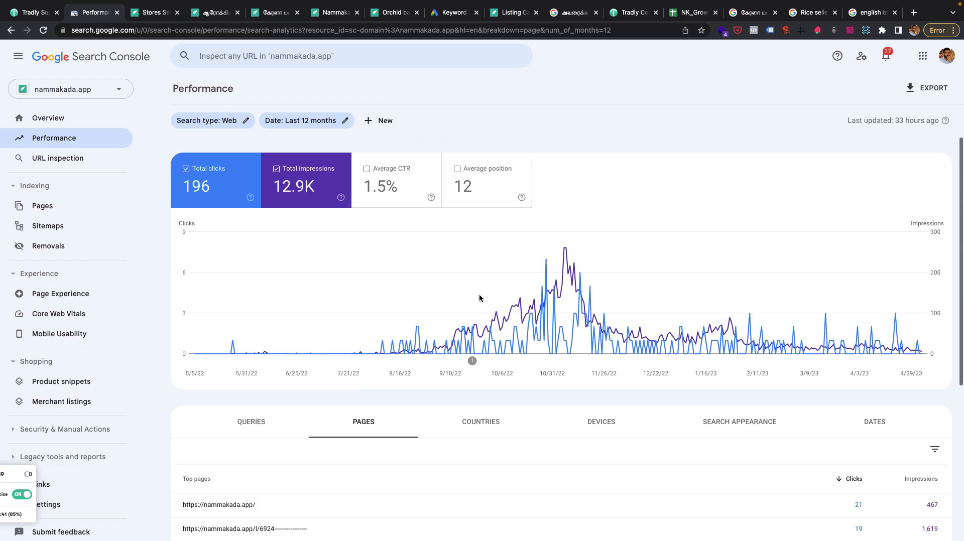
scroll(480, 298, down, 5)
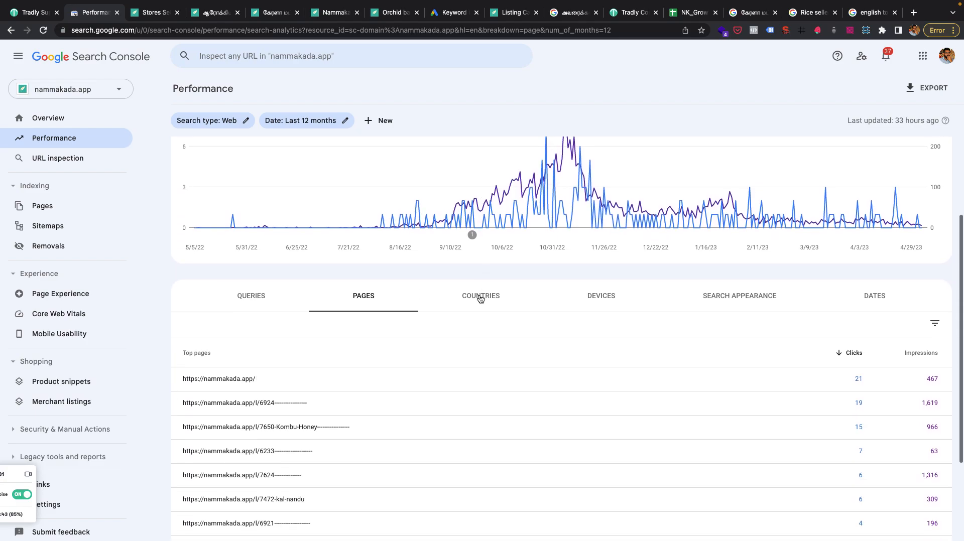
scroll(354, 271, up, 5)
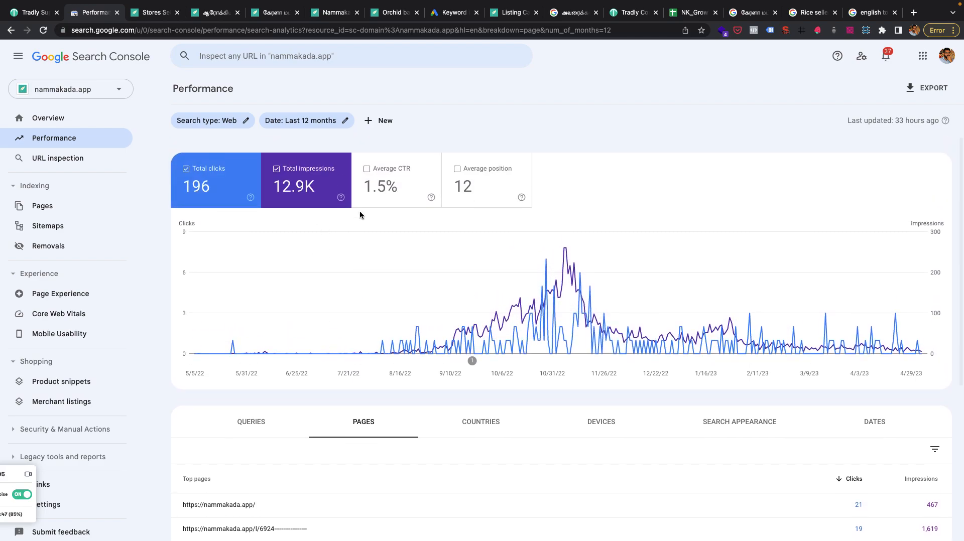
scroll(236, 180, down, 2)
scroll(235, 179, down, 1)
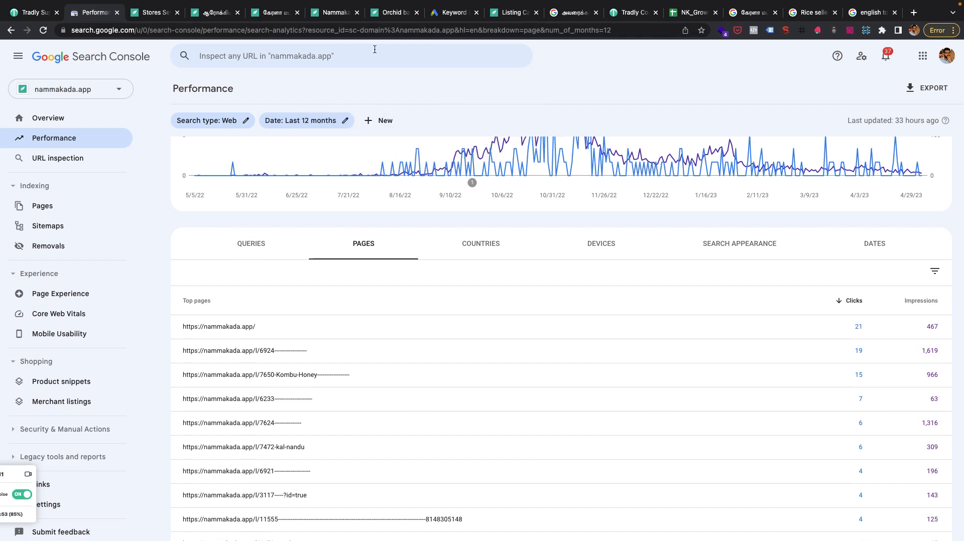
Switch to the NK_Growth keyword research spreadsheet and view the generated collection titles for accounts and listings.
click(675, 12)
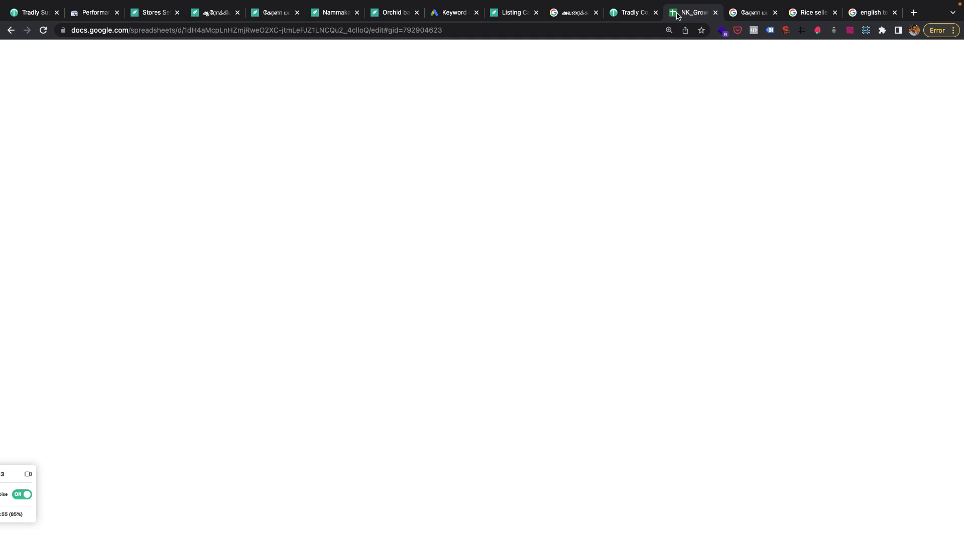
scroll(379, 258, up, 1)
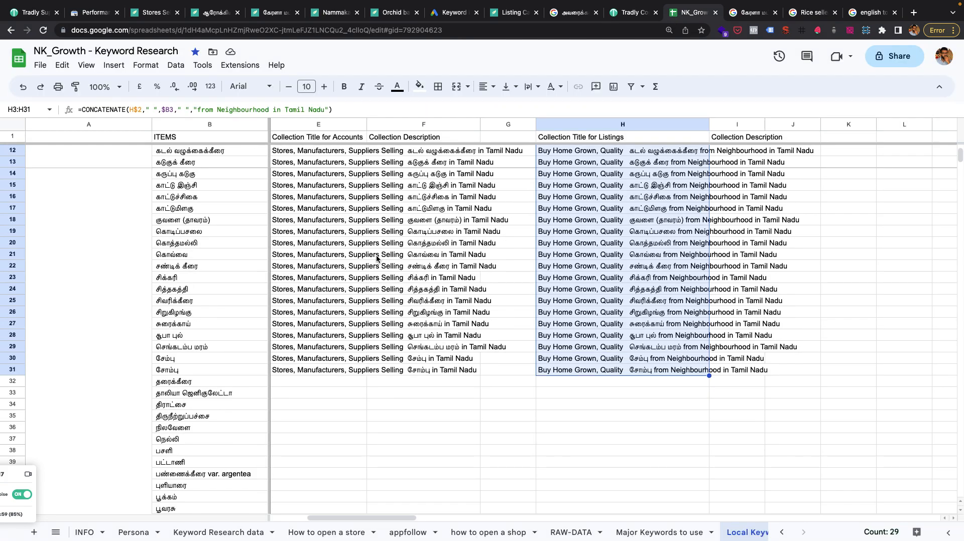
key(super+space)
text(tomato collection)
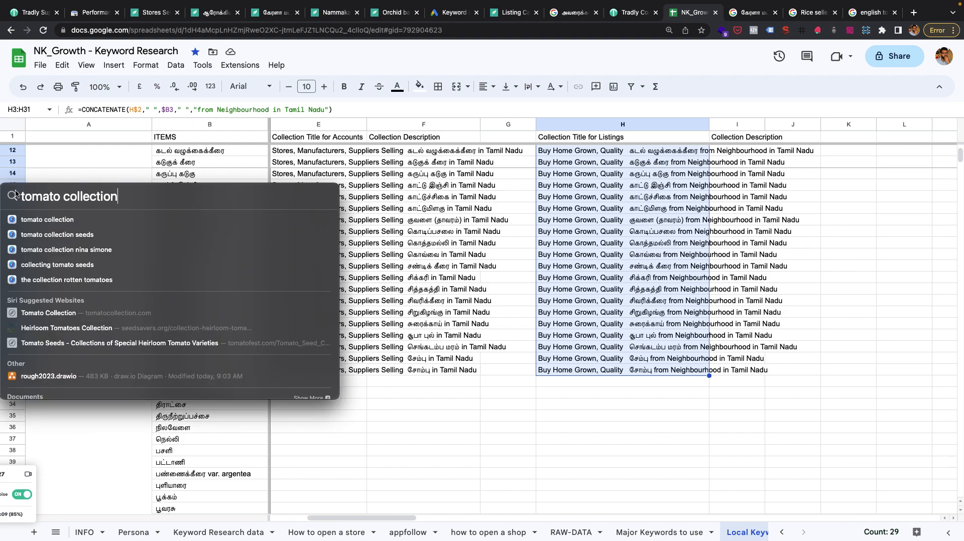
Switch to Tradly SuperAdmin and open the "Stores Selling Rice in Tamil Nadu - அரிசி - Manufacturers, Suppliers" collection for editing.
click(23, 12)
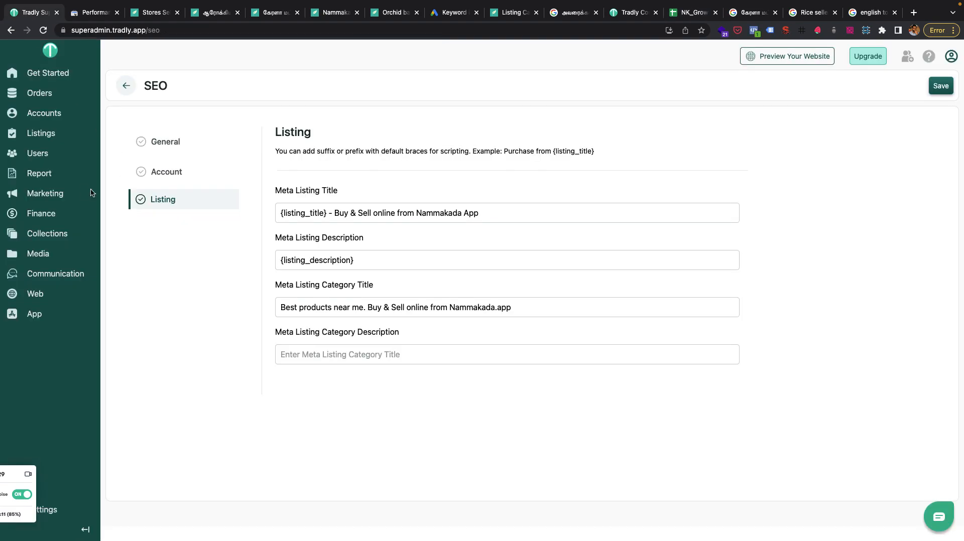
mouse_move(59, 196)
click(69, 236)
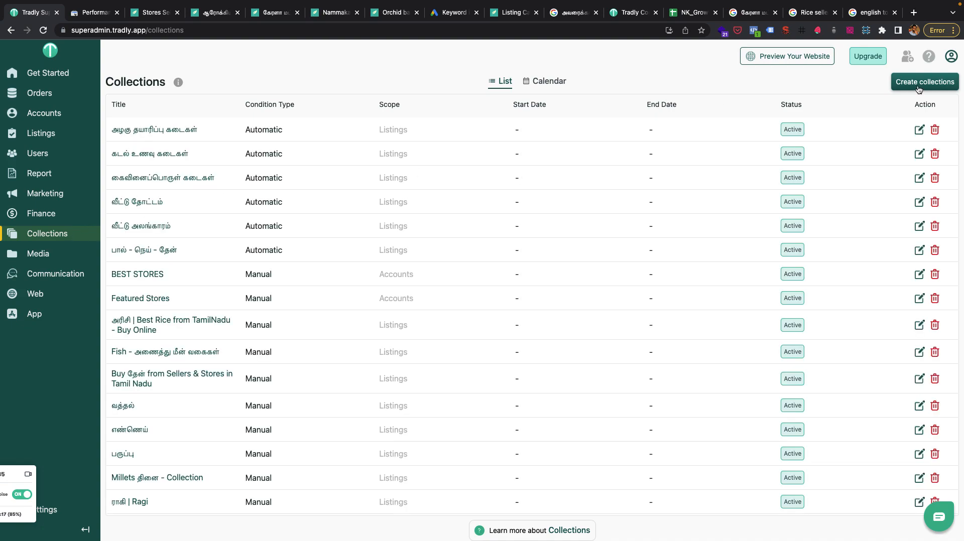
scroll(803, 374, down, 2)
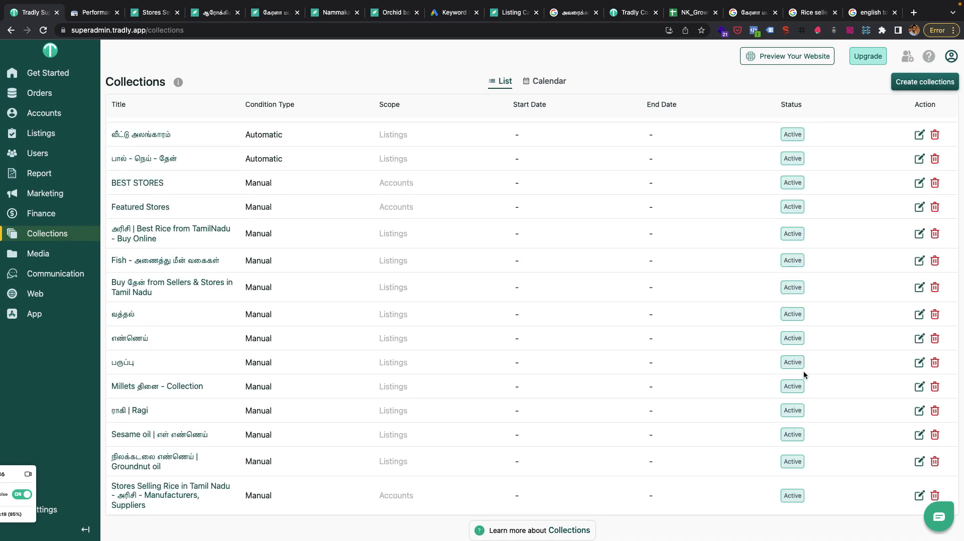
click(919, 496)
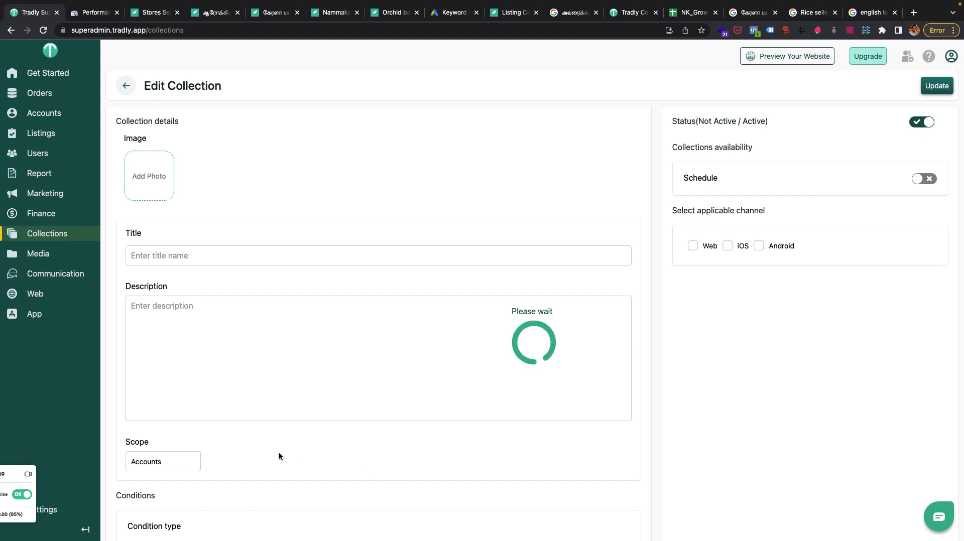
Examine the condition type and the manually added store accounts in the rice stores collection.
scroll(278, 452, down, 3)
scroll(239, 458, down, 5)
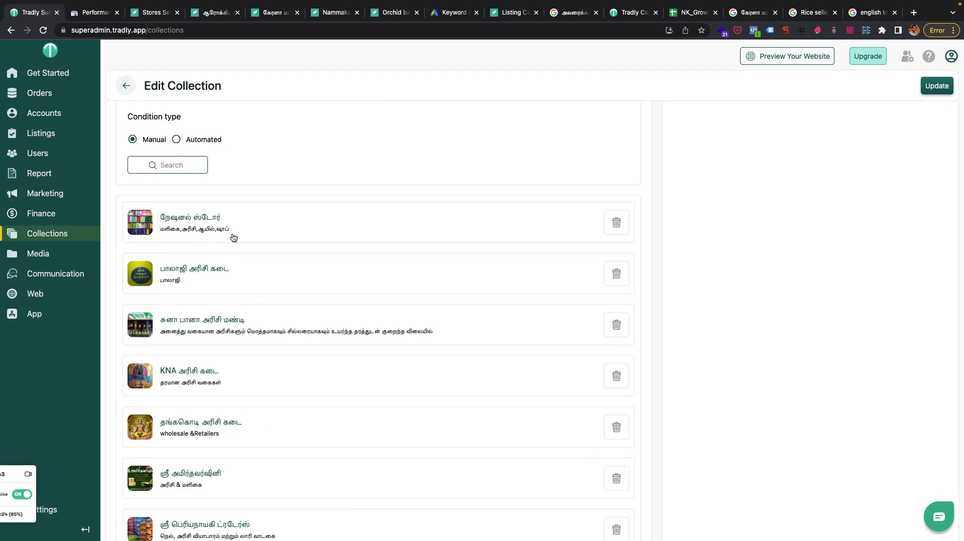
scroll(233, 237, down, 3)
scroll(234, 238, down, 2)
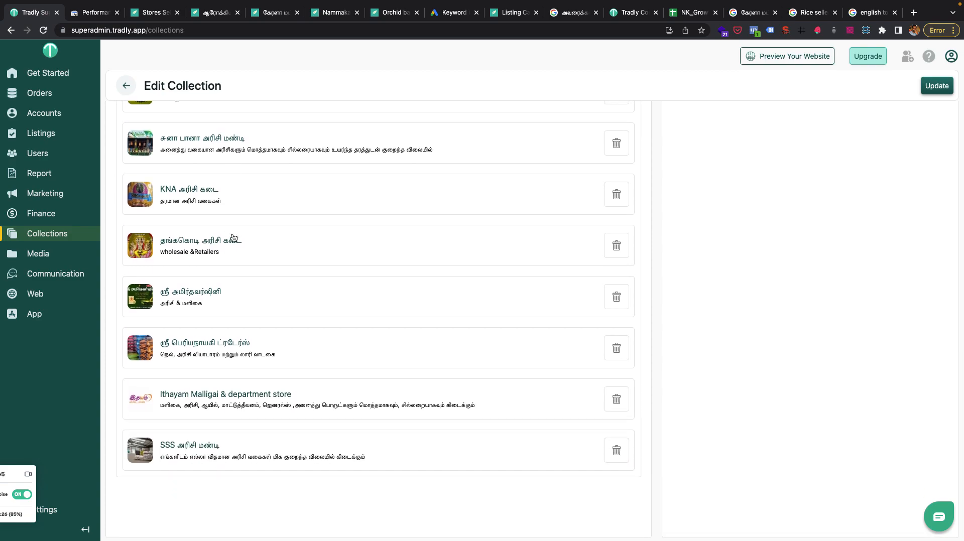
scroll(232, 238, up, 6)
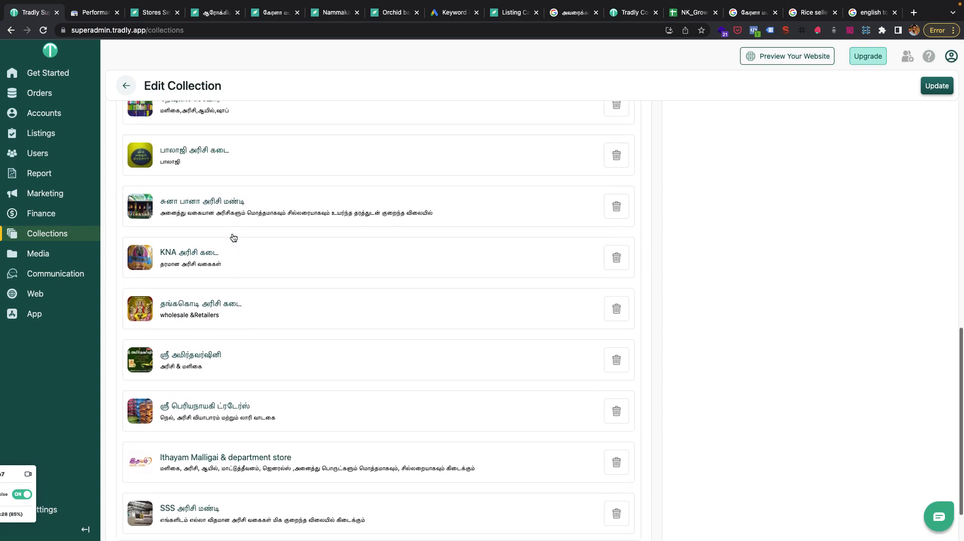
Set the collection's condition type to Automated and open the choices for its condition field.
click(202, 281)
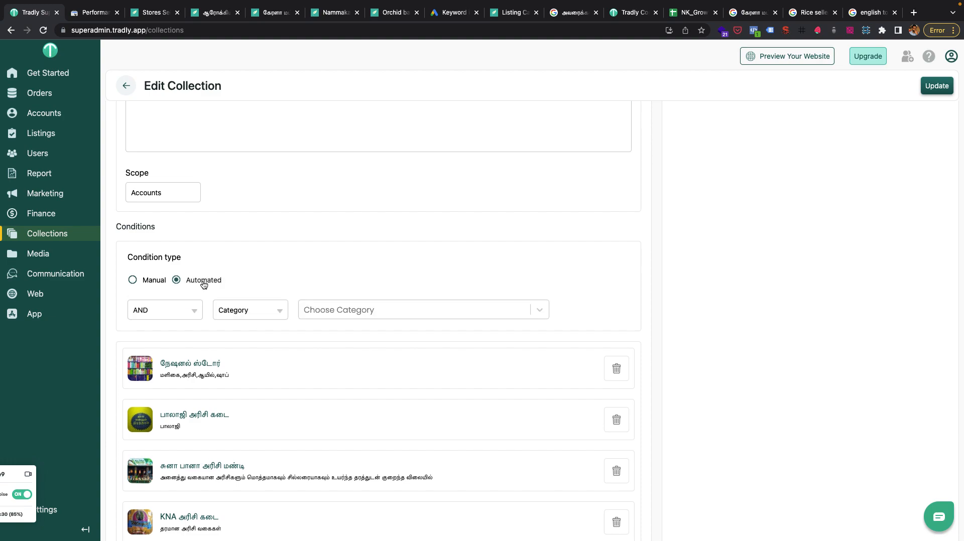
click(236, 309)
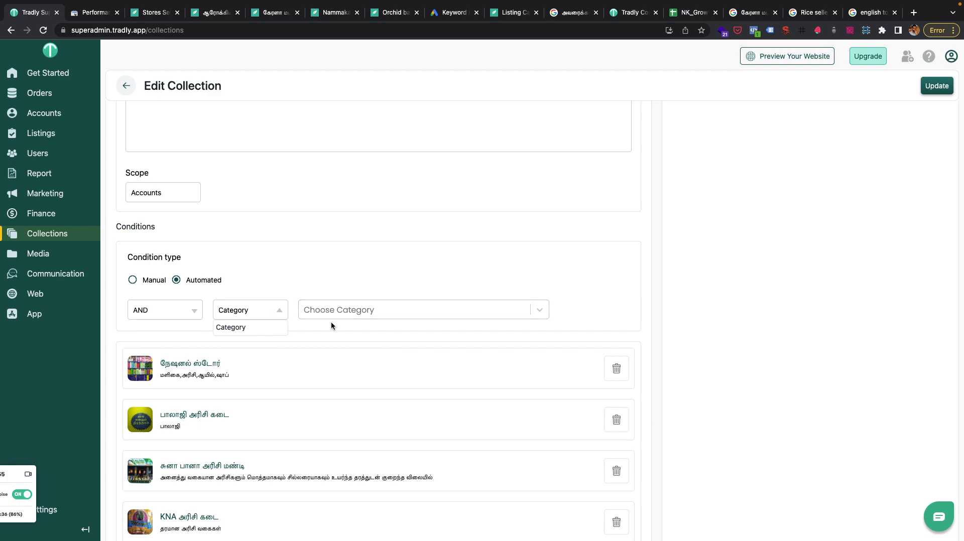
key(super+space)
text(c)
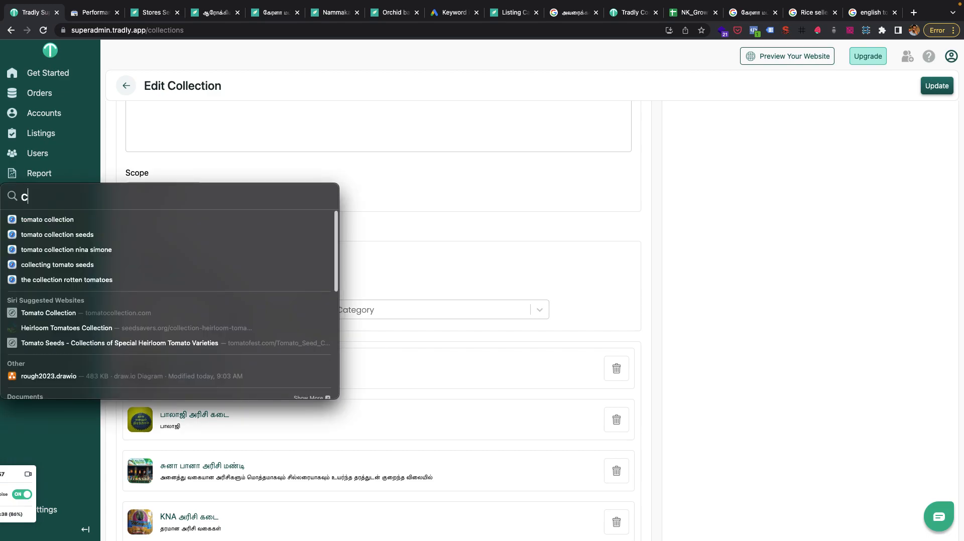
text(ontainers)
key(BackSpace)
key(BackSpace)
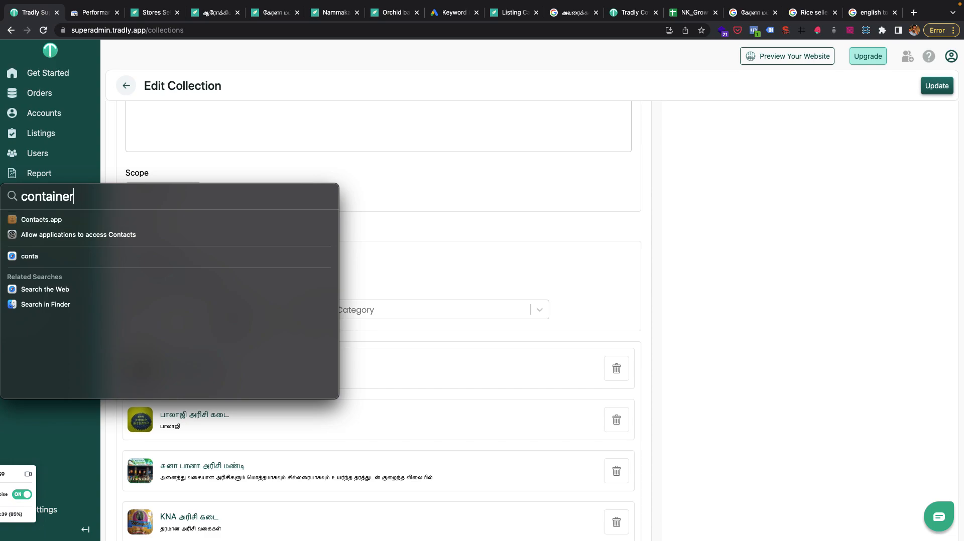
key(BackSpace)
text(s)
key(Escape)
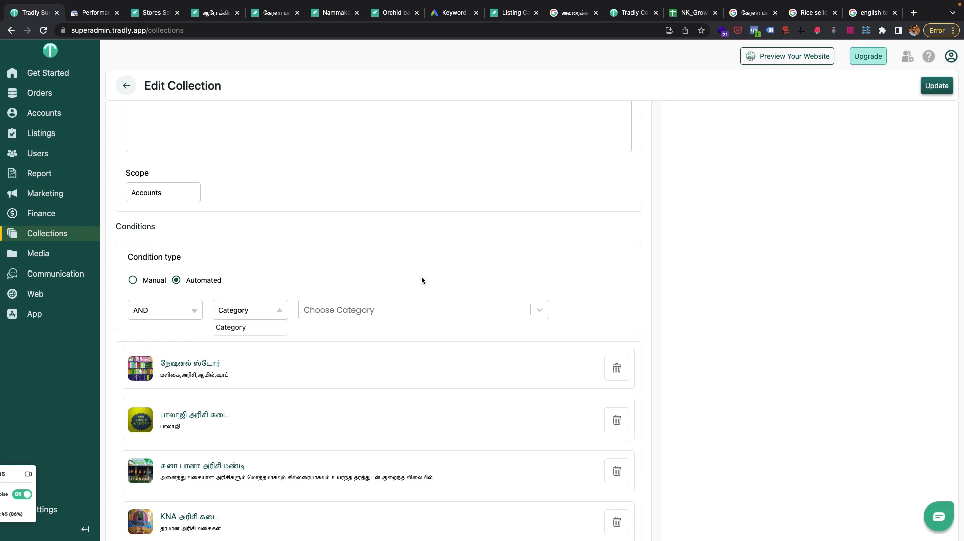
Review the rice stores collection's title, description, scope and condition settings.
scroll(421, 280, up, 4)
scroll(355, 406, down, 10)
scroll(299, 431, up, 10)
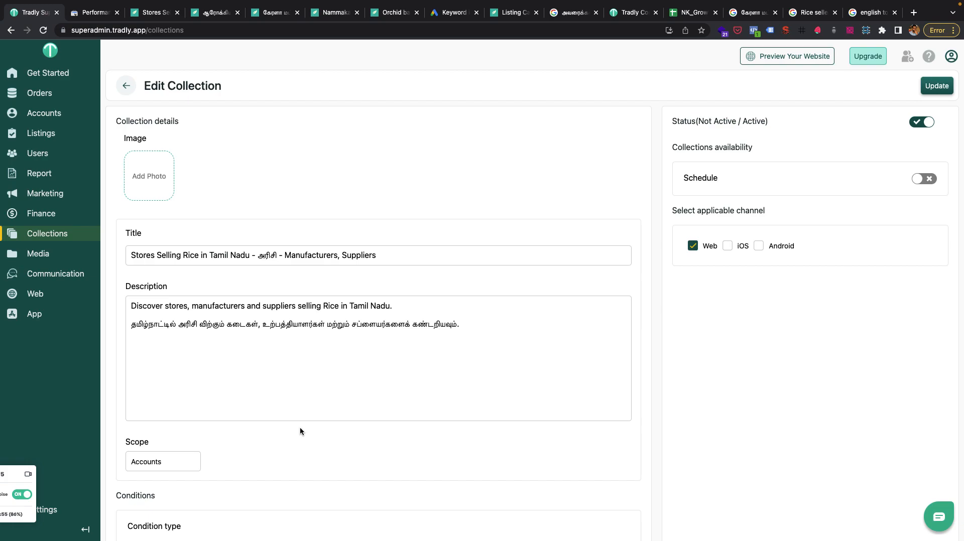
Examine the Tamil keyword ideas and monthly searches in Google Ads Keyword Planner, and return to the NK_Growth spreadsheet.
click(451, 13)
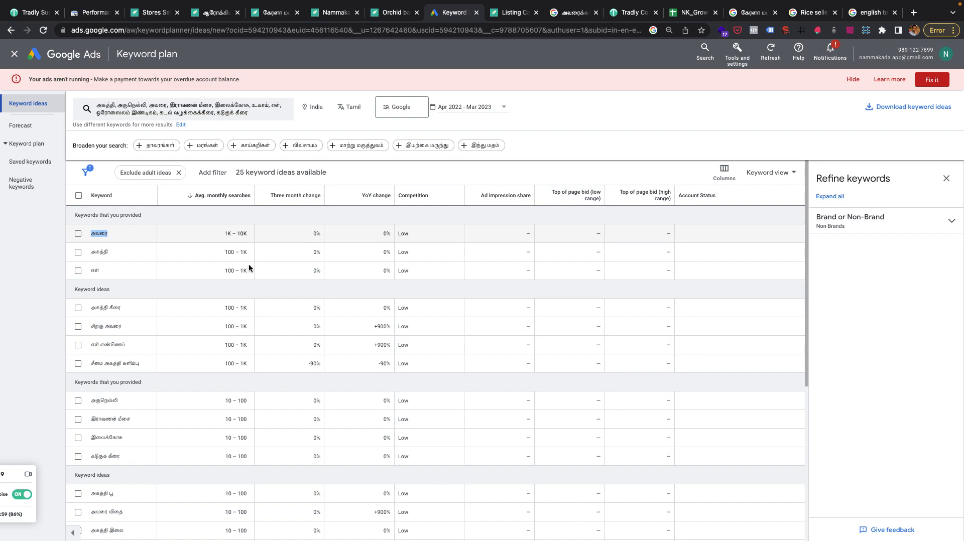
scroll(221, 327, down, 1)
scroll(219, 329, down, 2)
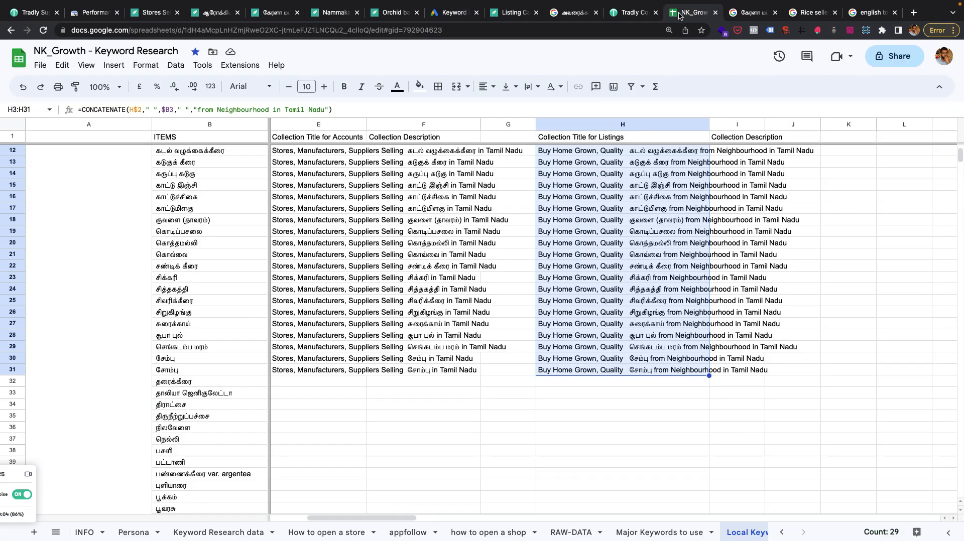
click(684, 14)
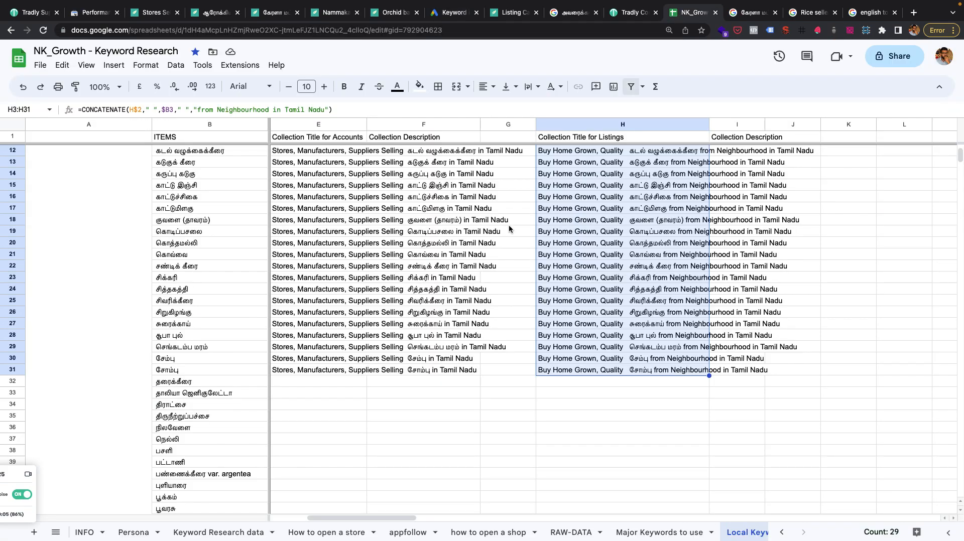